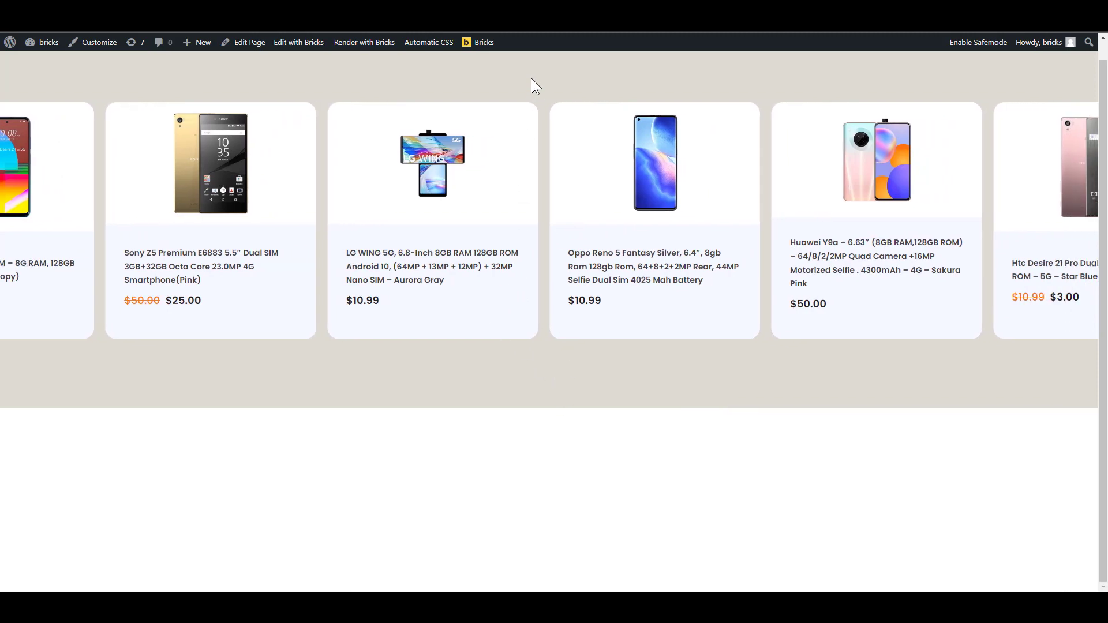
Preview the finished auto-scrolling phone carousel, stepping through its product title links.
key(Tab)
key(Tab)
key(Tab)
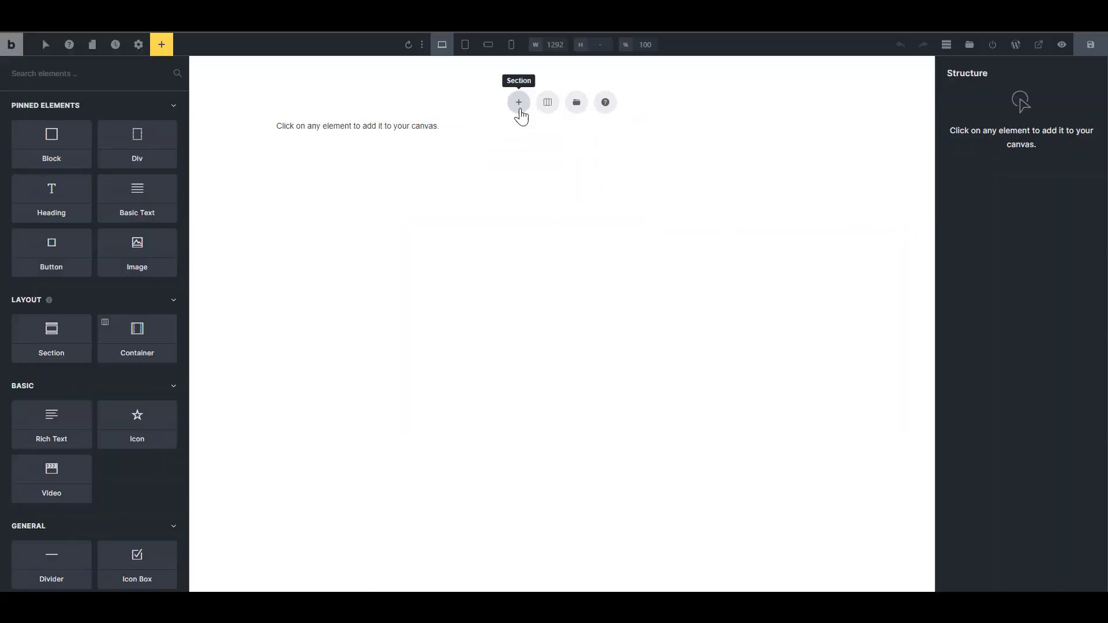
Add a section and set its container's width to 100.
click(519, 102)
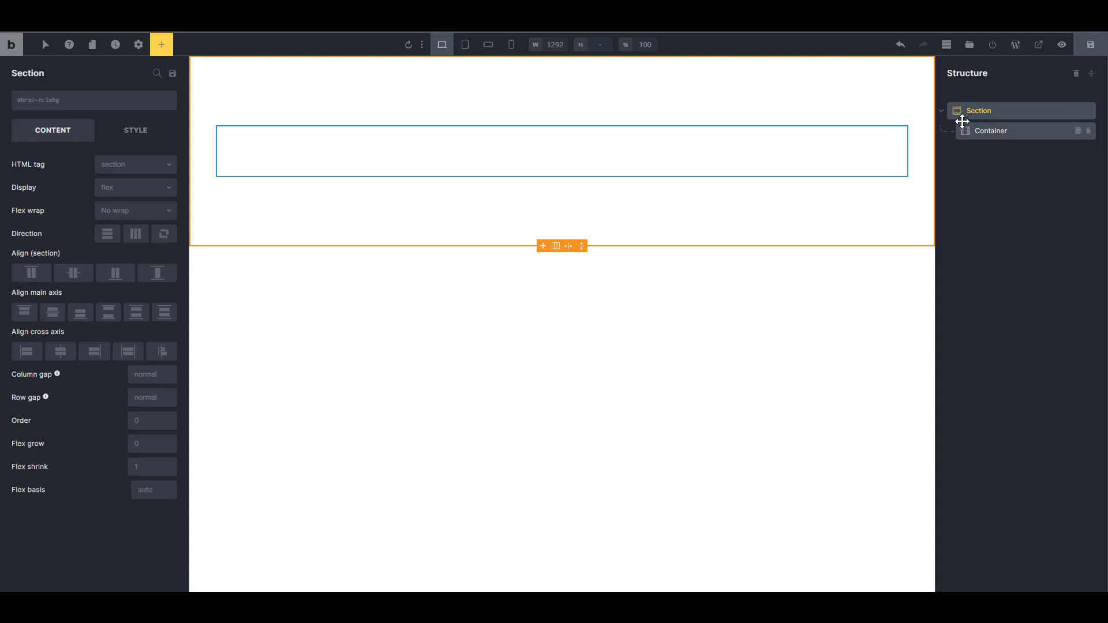
click(976, 131)
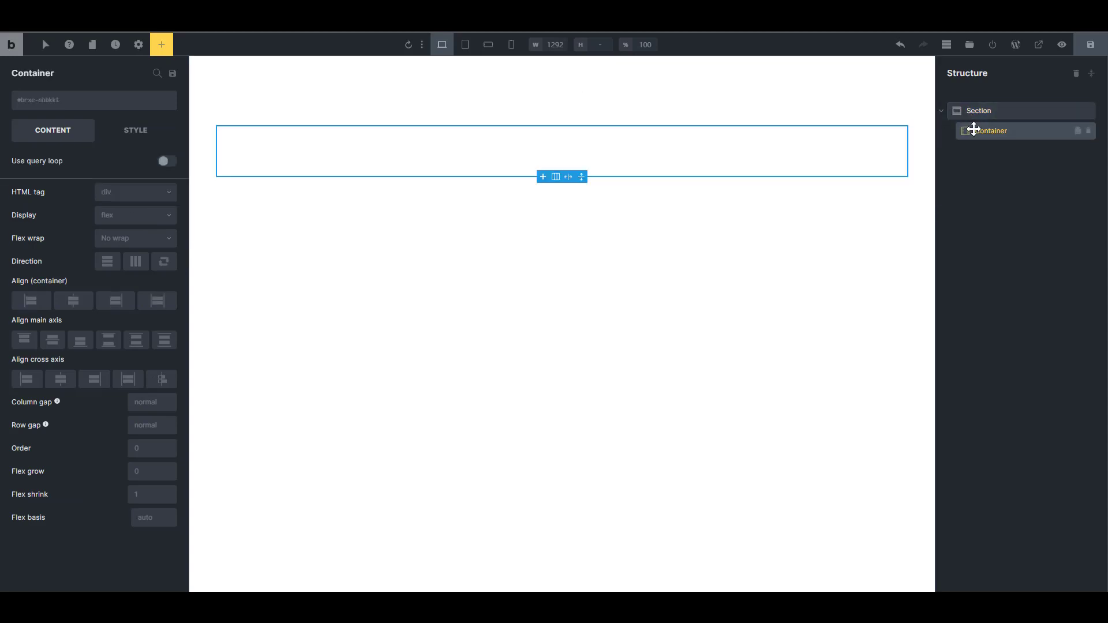
click(132, 139)
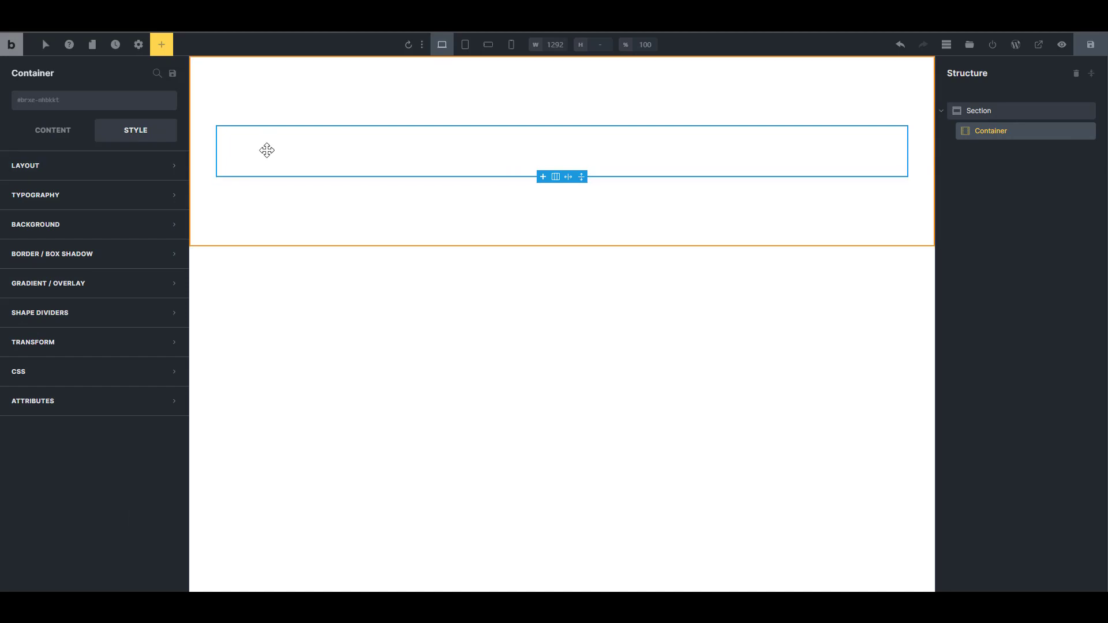
click(120, 174)
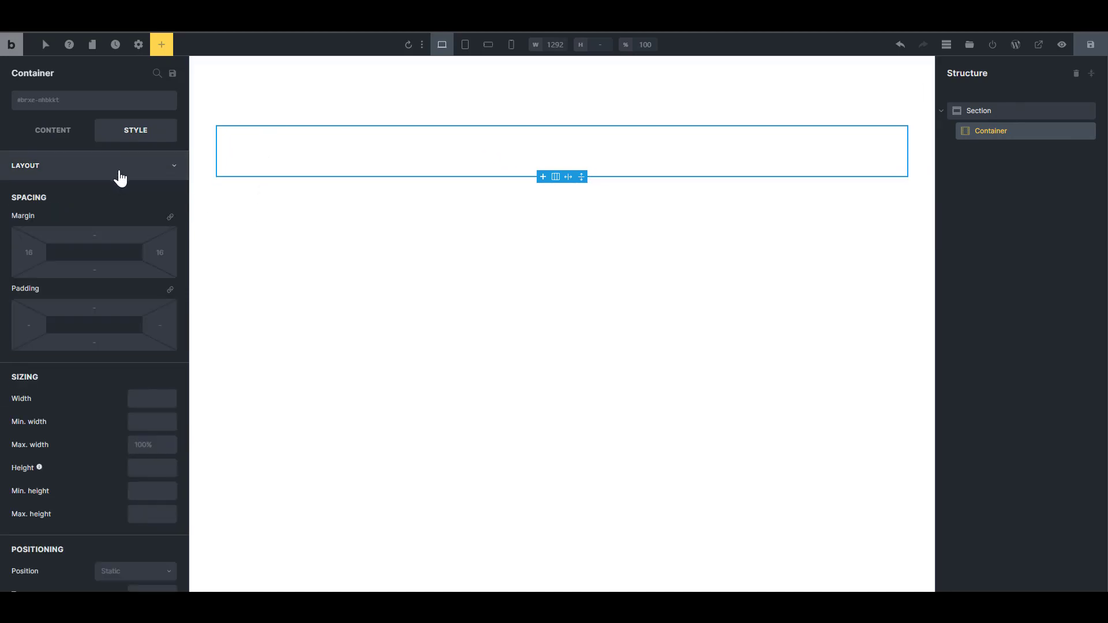
click(147, 401)
text(100)
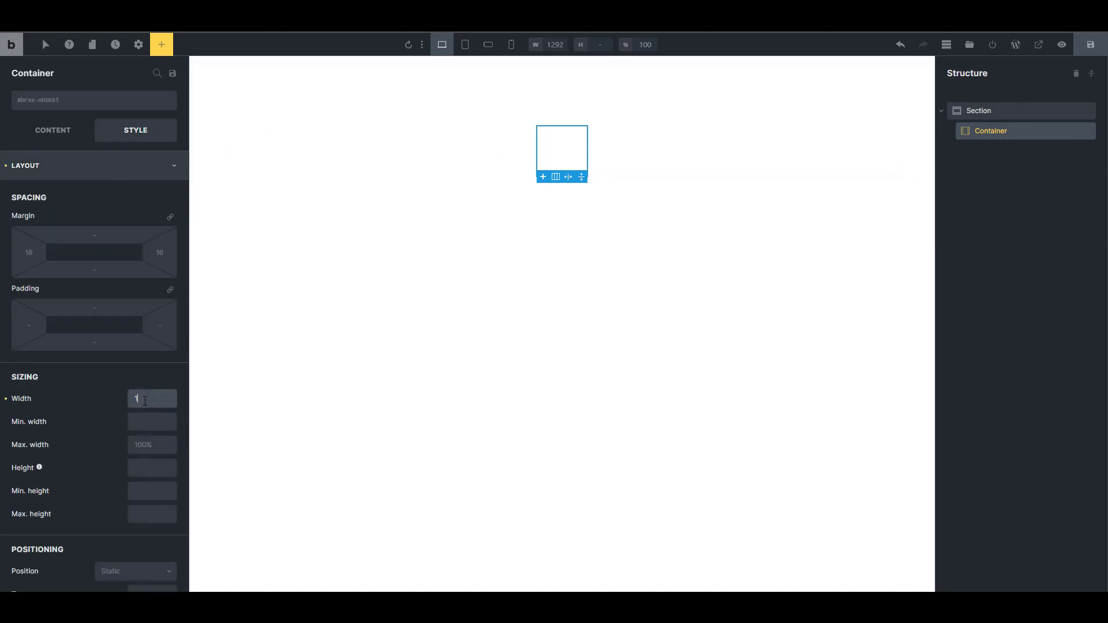
Set the section's left and right padding to 0.
click(1006, 113)
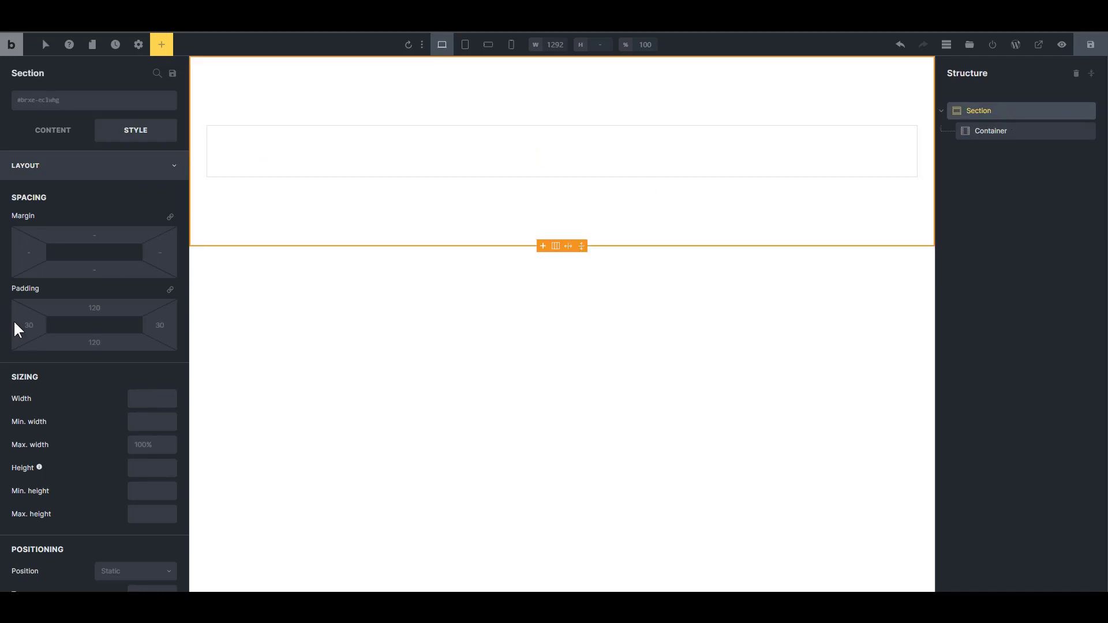
key(BackSpace)
key(Tab)
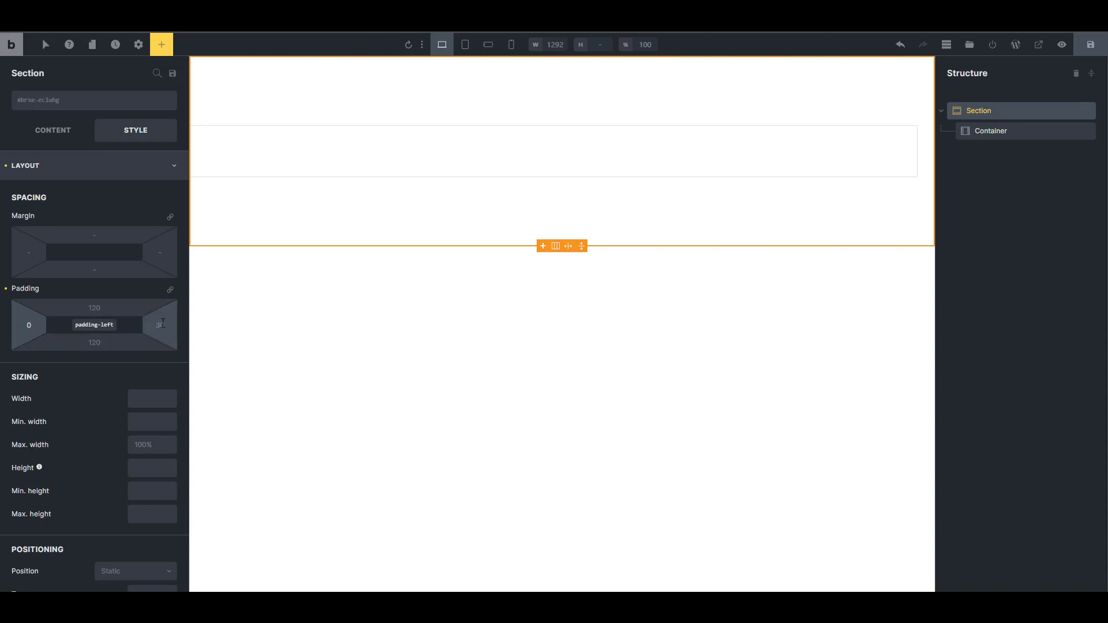
text(0)
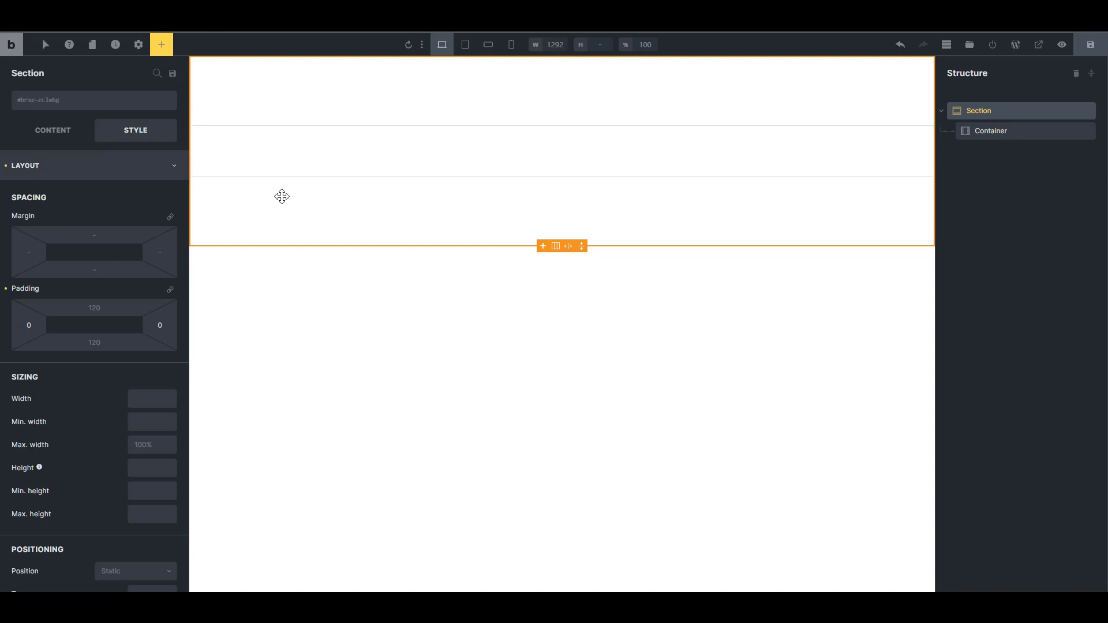
Add a Slider (Nestable) element to the section via the 'nest' search.
click(162, 45)
text(nest)
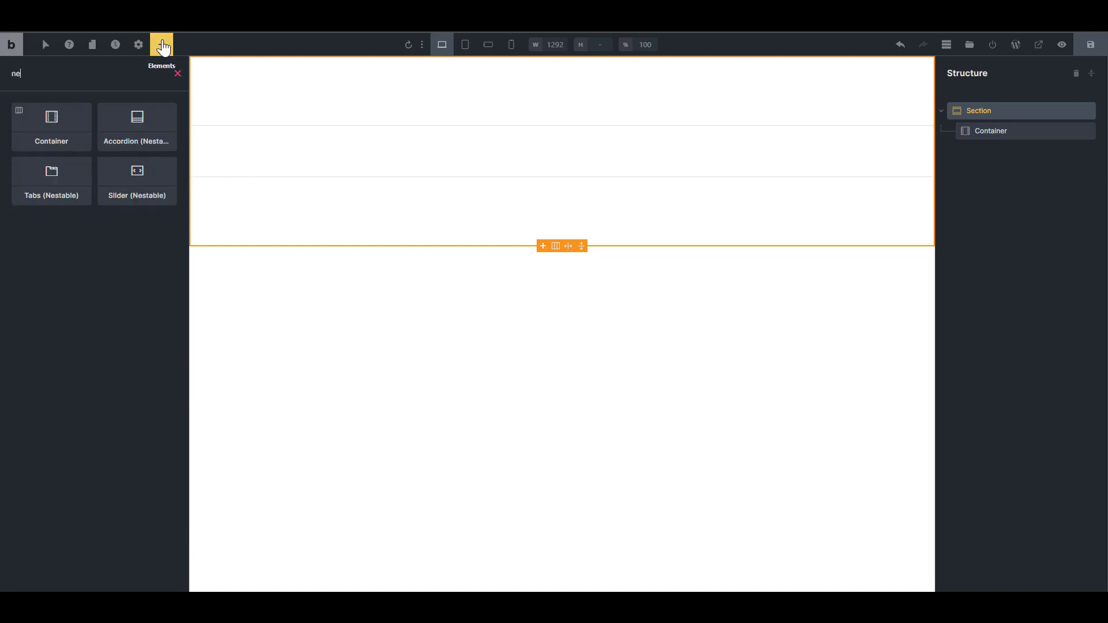
click(50, 188)
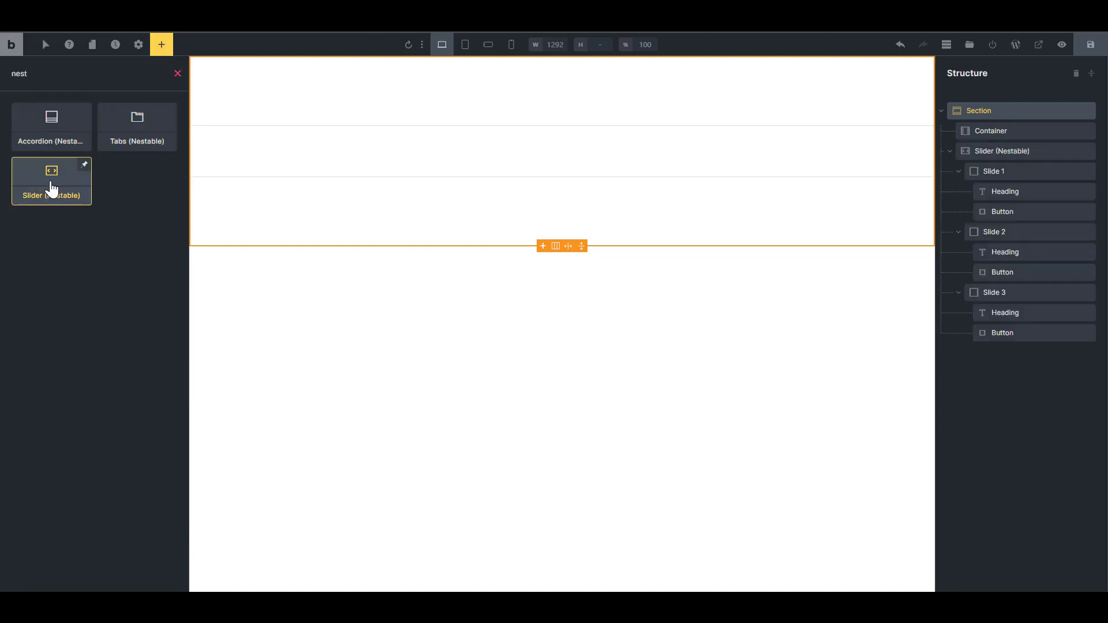
click(1012, 153)
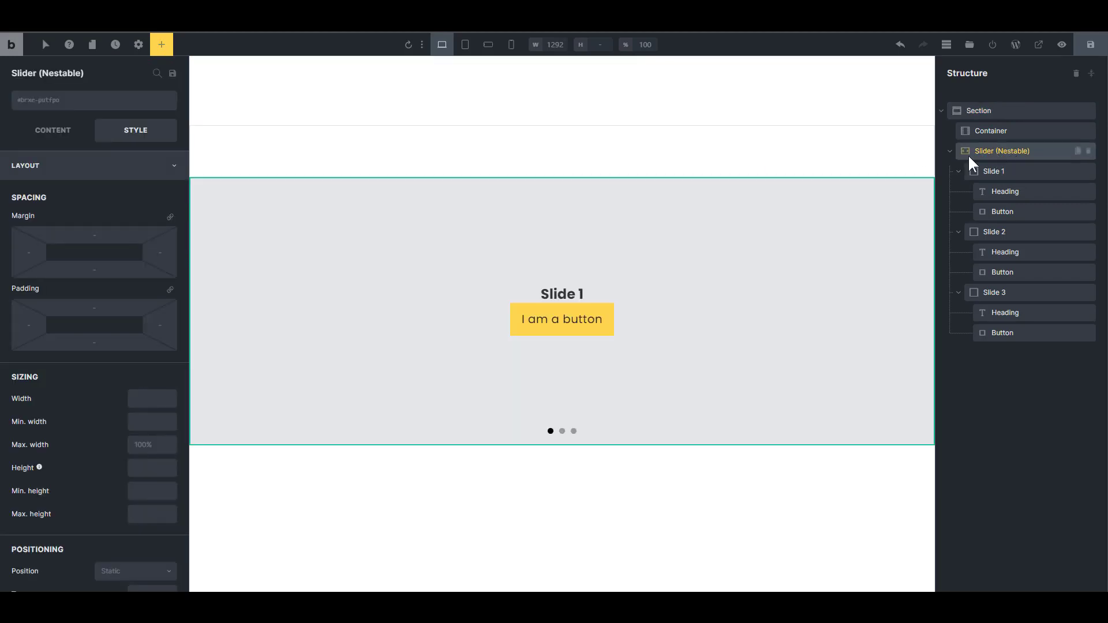
Collapse the three slides in Structure and delete Slide 3 and Slide 2.
click(994, 171)
click(958, 171)
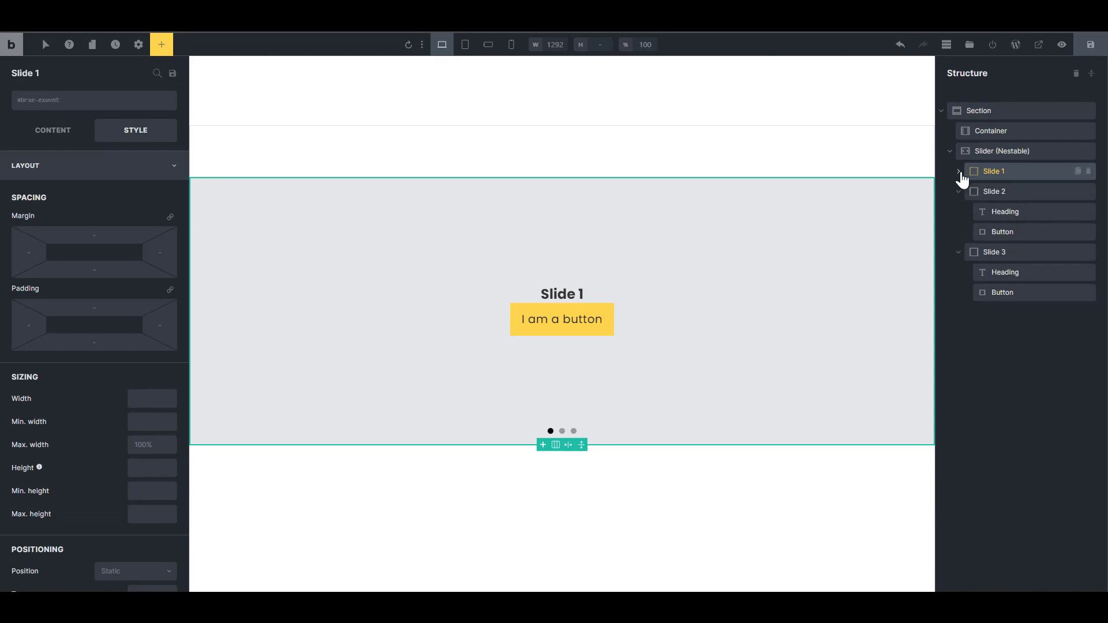
click(959, 191)
click(960, 212)
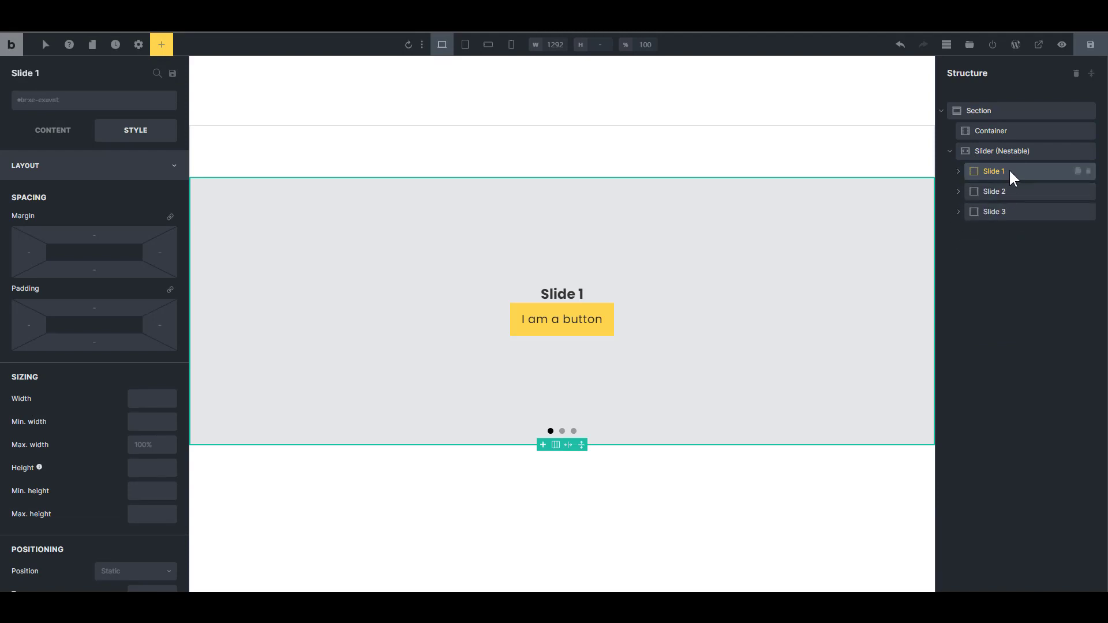
click(1007, 212)
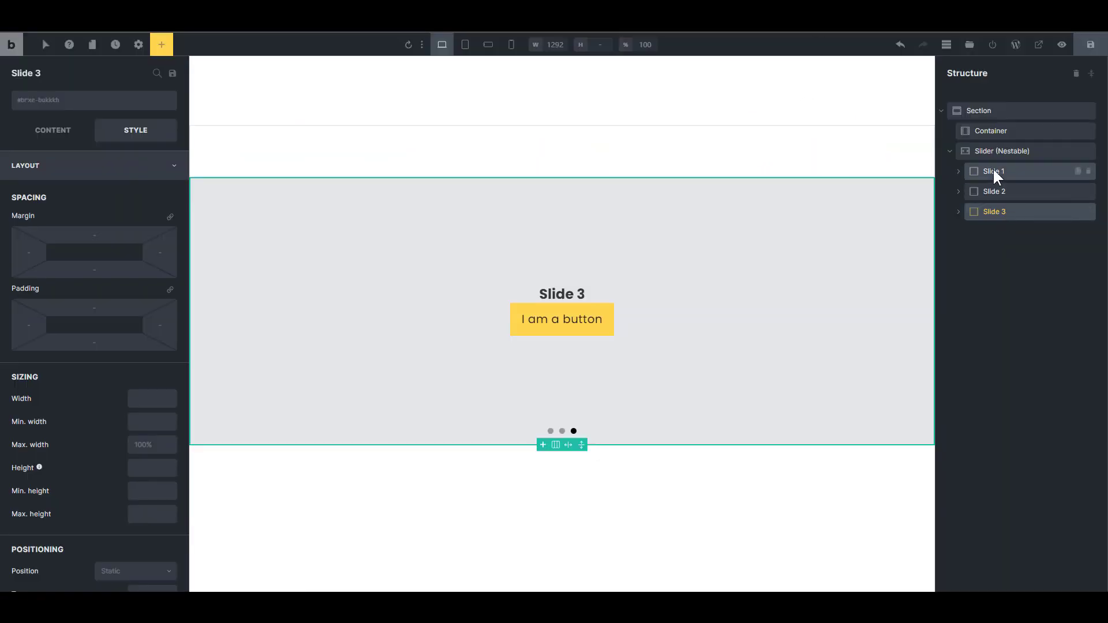
click(998, 192)
click(995, 210)
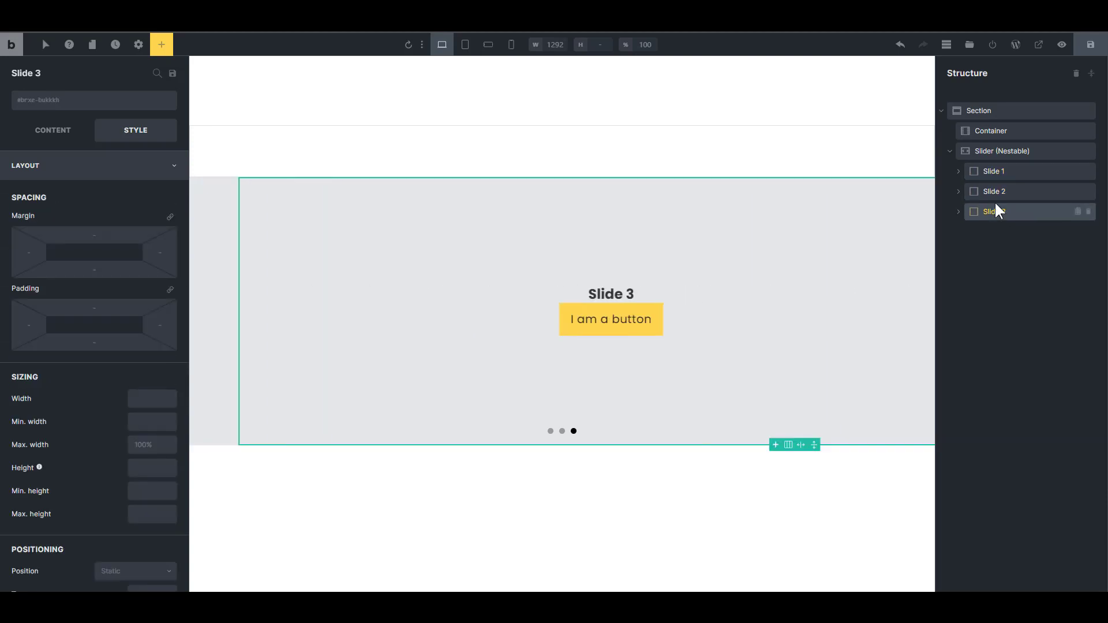
click(994, 153)
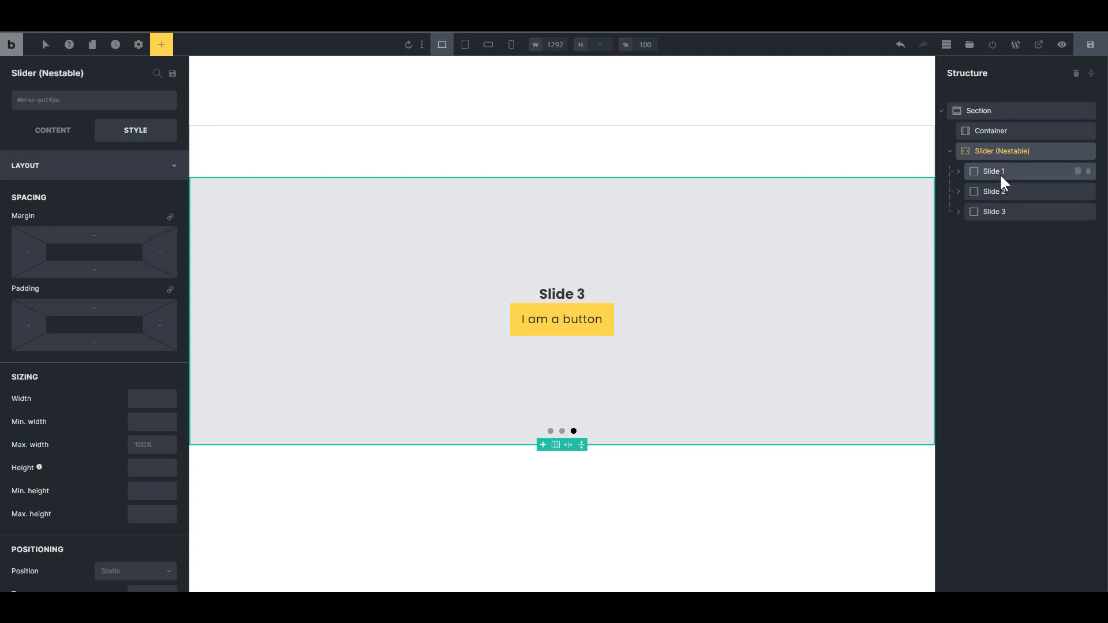
click(1002, 211)
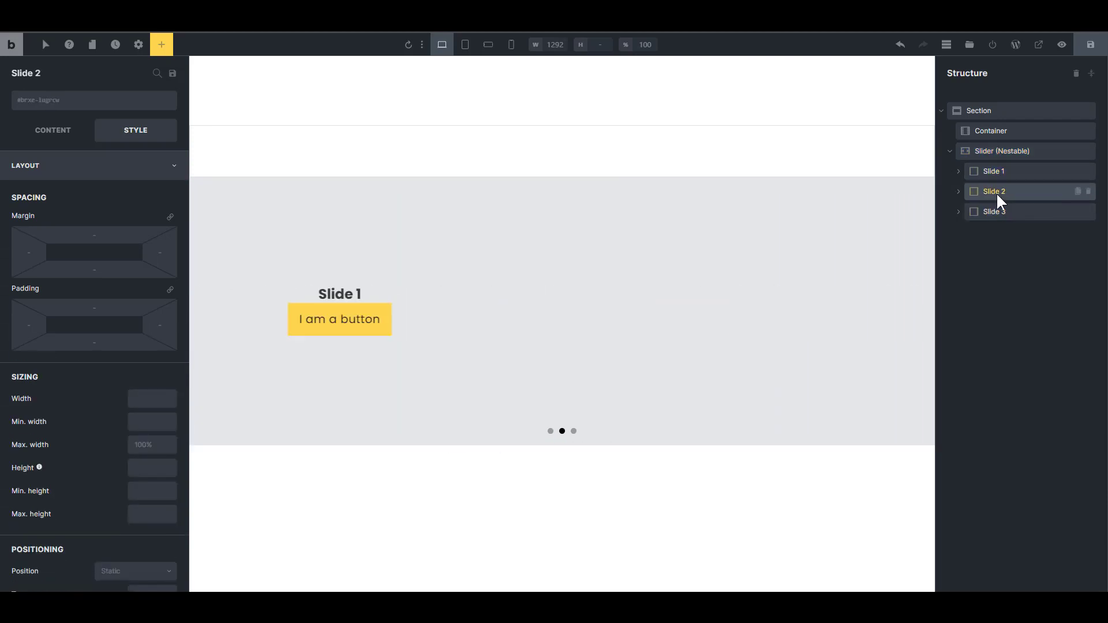
click(1088, 211)
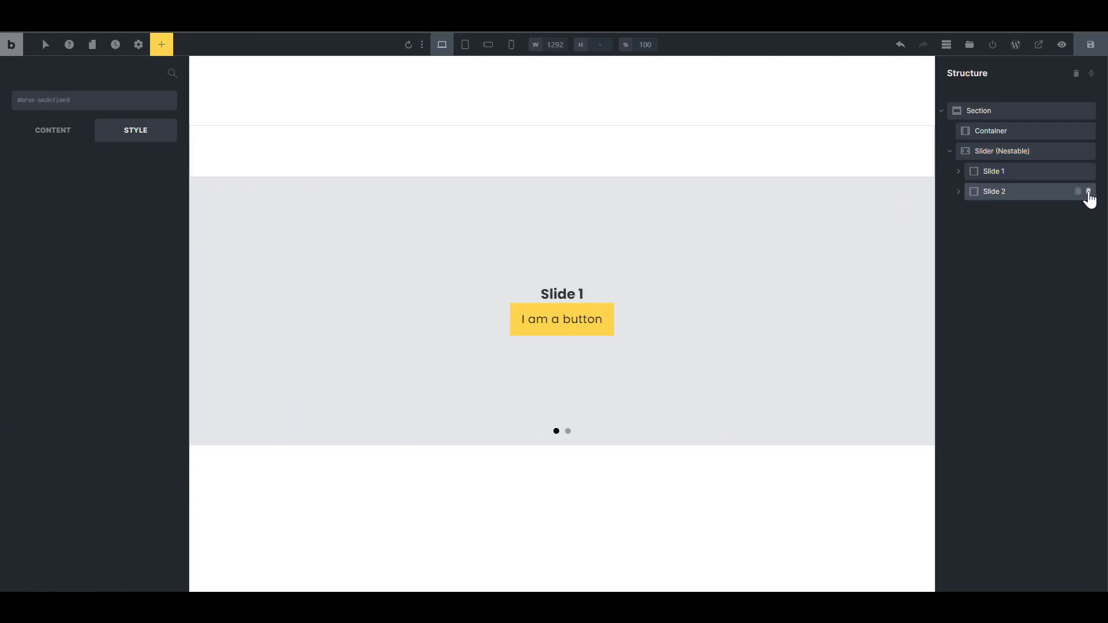
click(1089, 191)
click(1009, 173)
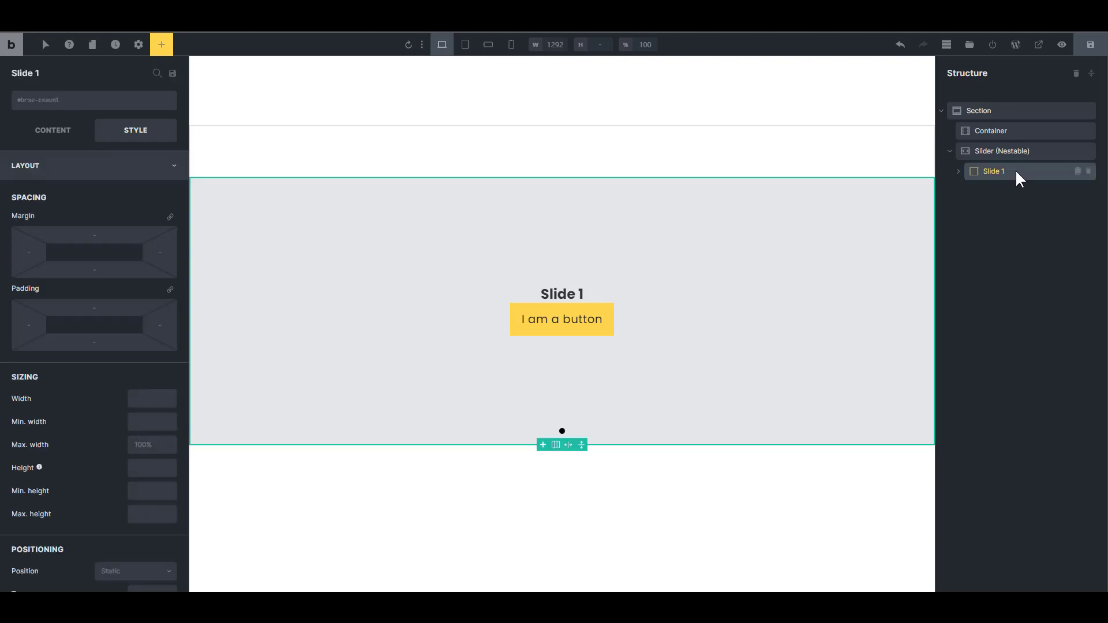
Enable a query loop on Slide 1 with type Posts and post type Products.
click(46, 130)
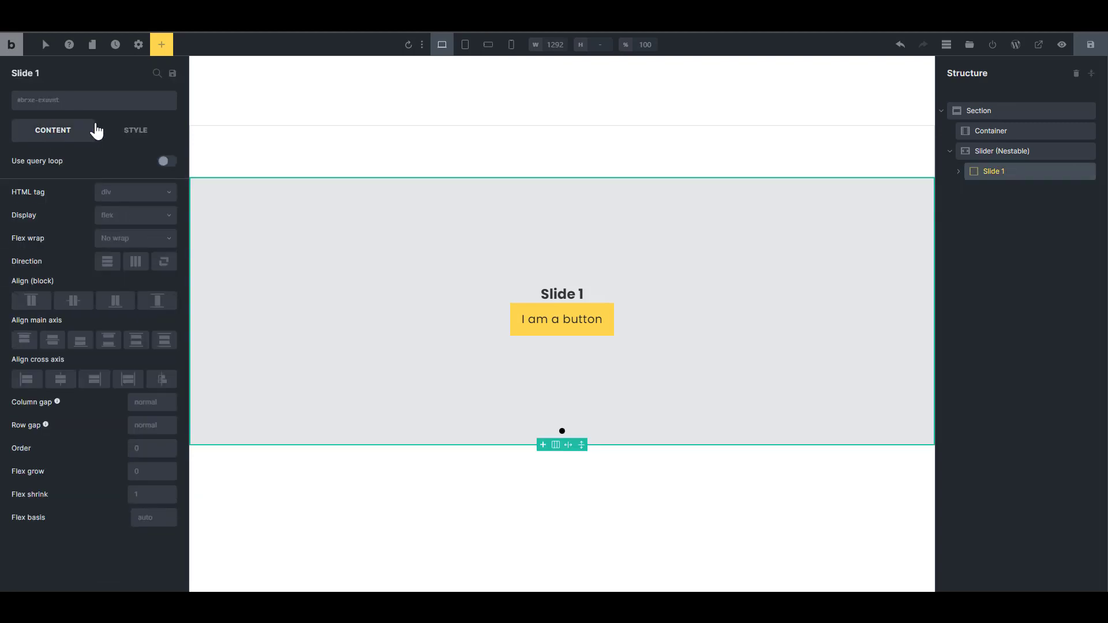
click(168, 162)
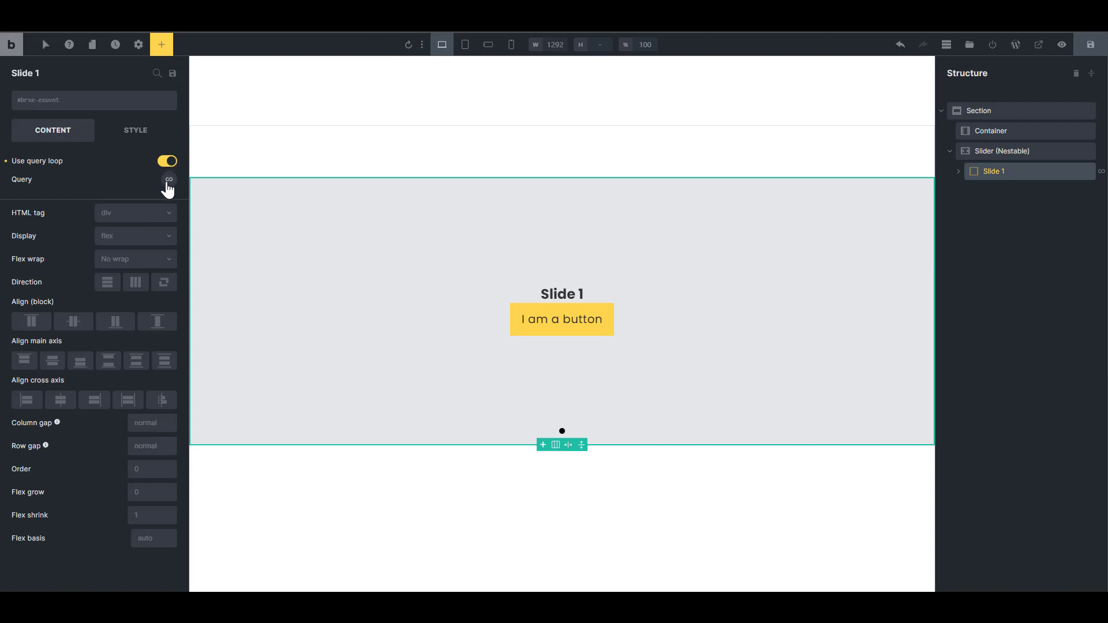
click(169, 181)
click(137, 217)
click(127, 230)
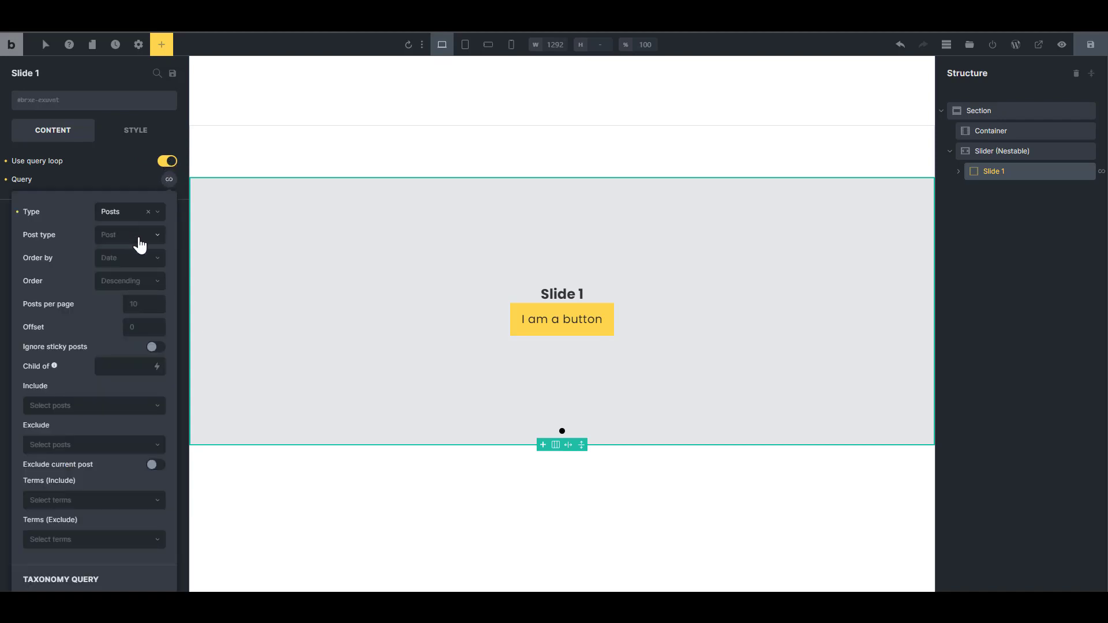
click(138, 237)
click(125, 291)
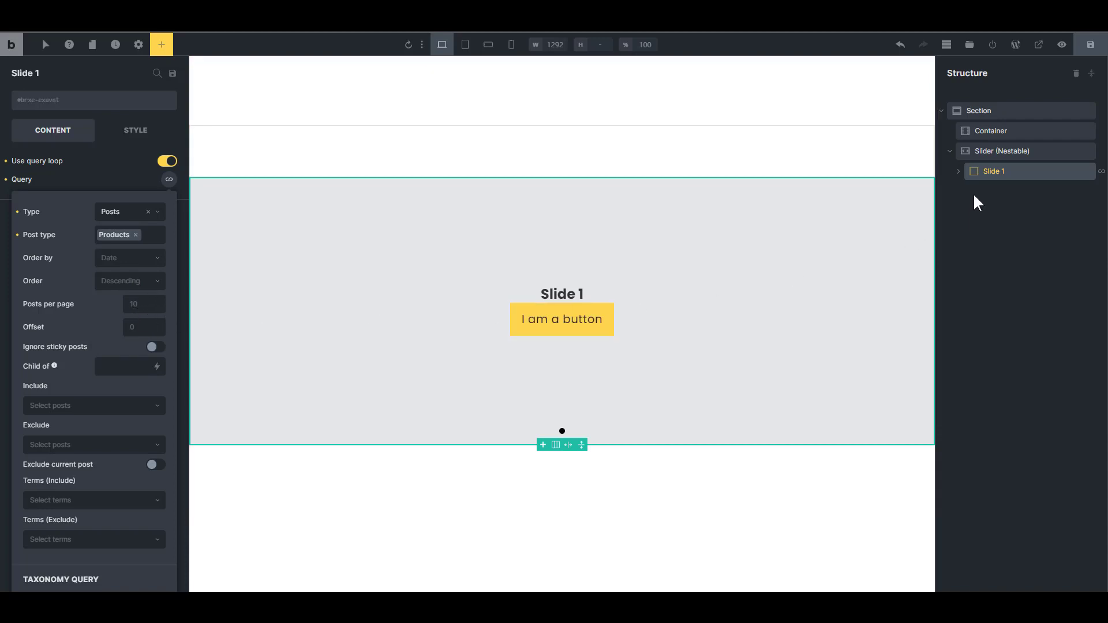
Delete the Heading and Button from Slide 1.
click(958, 172)
click(1046, 194)
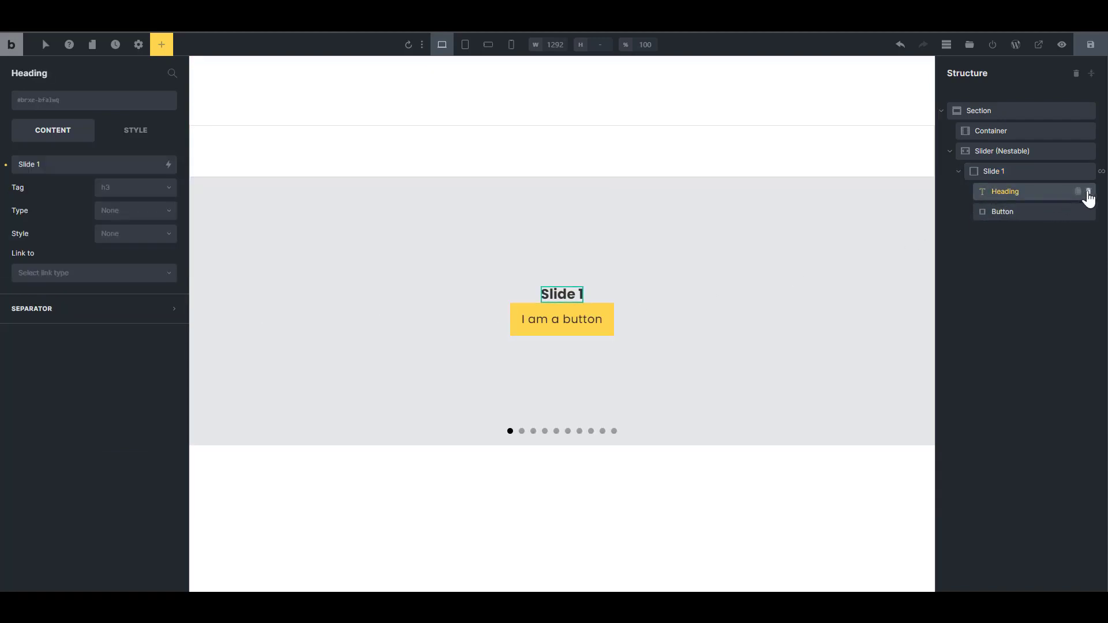
click(1089, 193)
click(1088, 192)
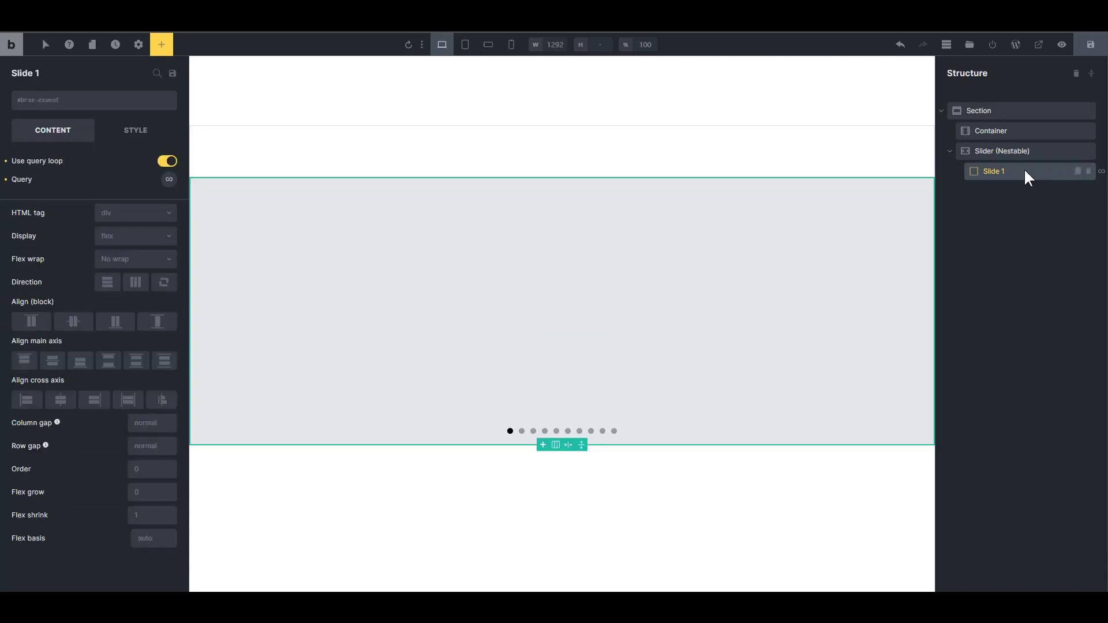
click(996, 151)
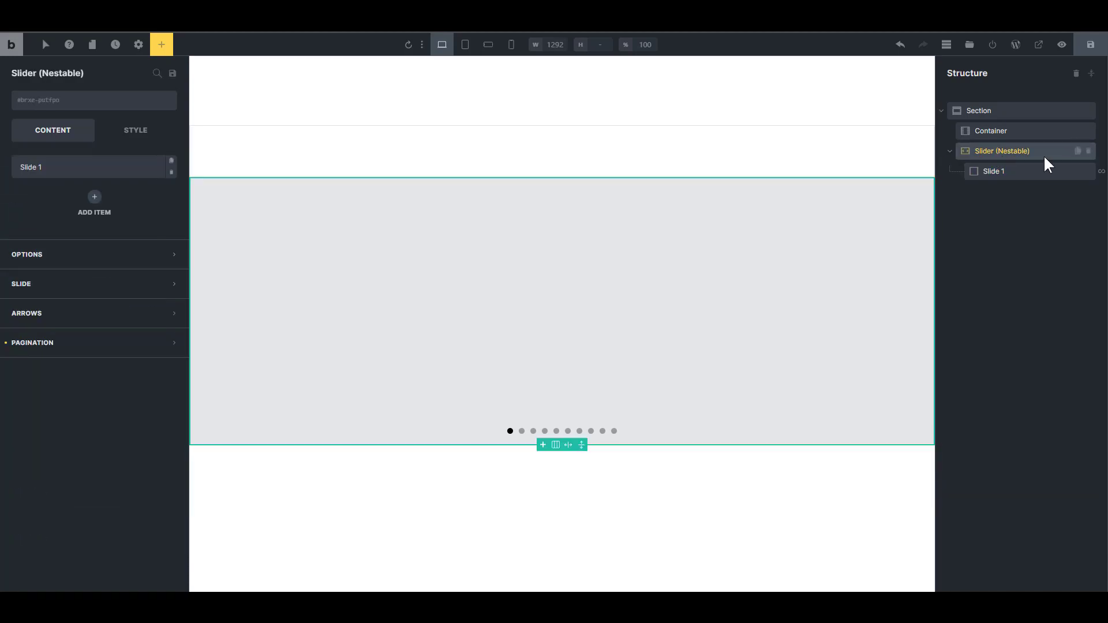
Edit the slider height and enable autoplay that pauses on hover and focus.
click(117, 254)
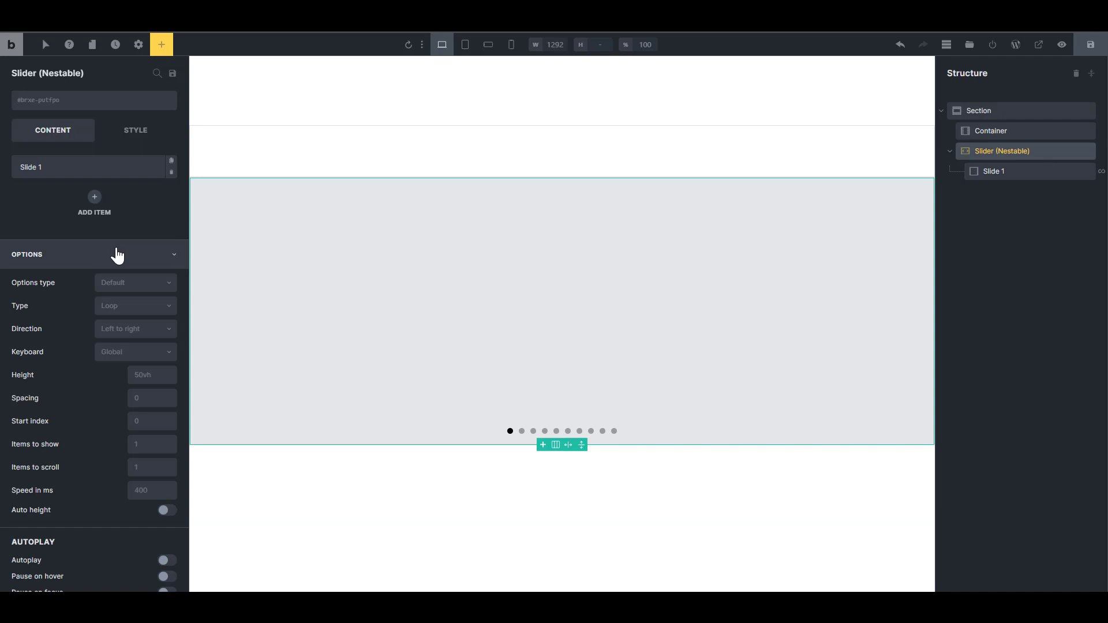
click(158, 370)
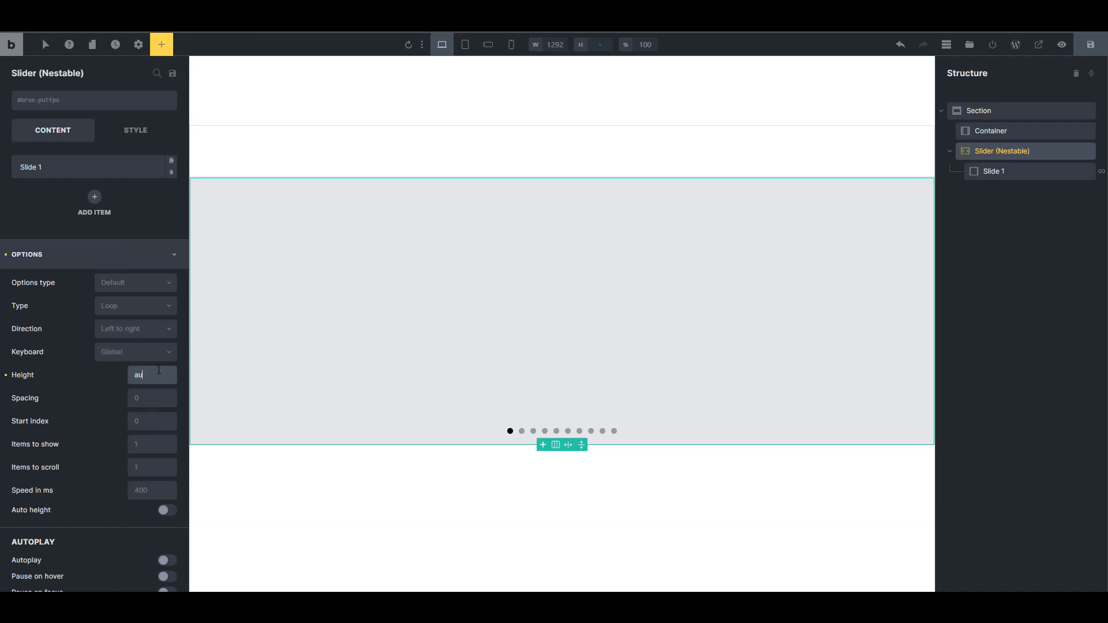
scroll(150, 420, down, 2)
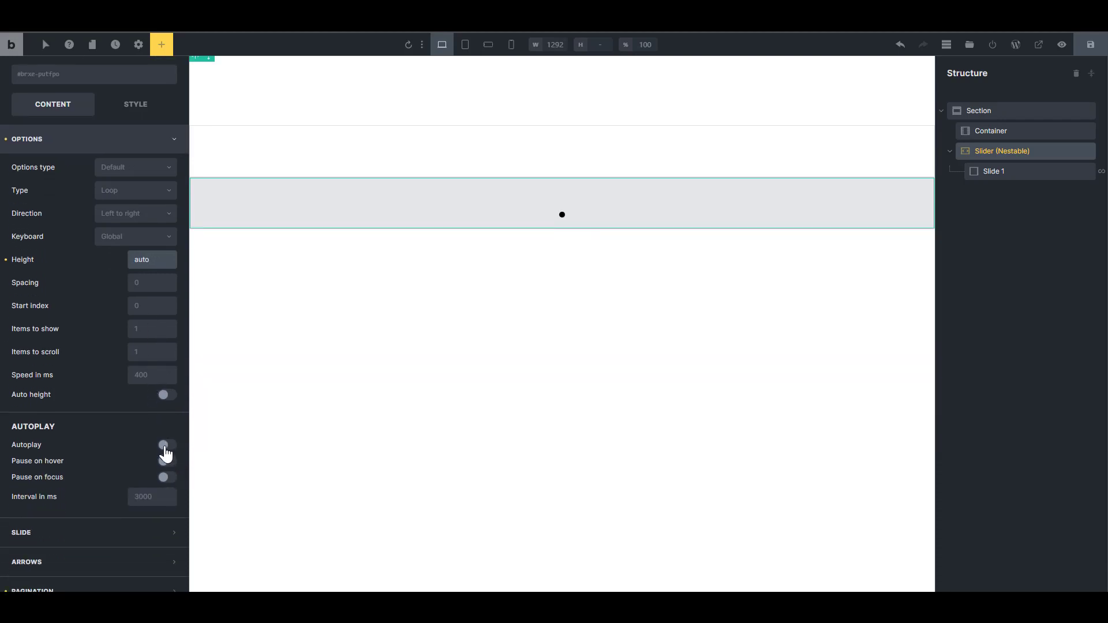
click(166, 445)
click(166, 461)
click(166, 478)
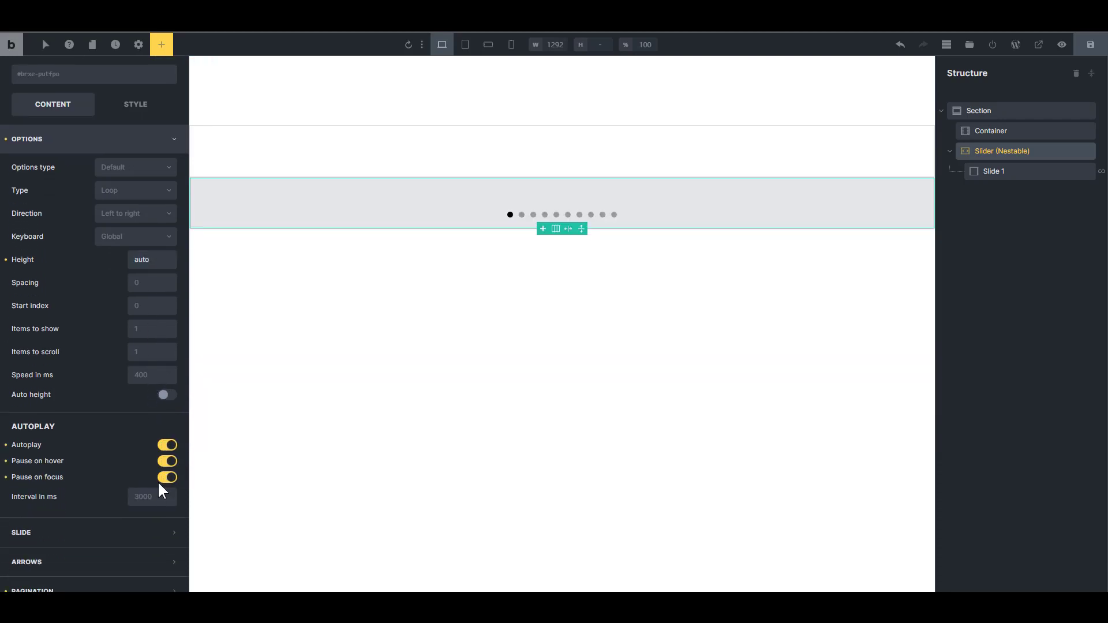
scroll(158, 480, up, 1)
scroll(166, 482, down, 2)
scroll(154, 467, up, 2)
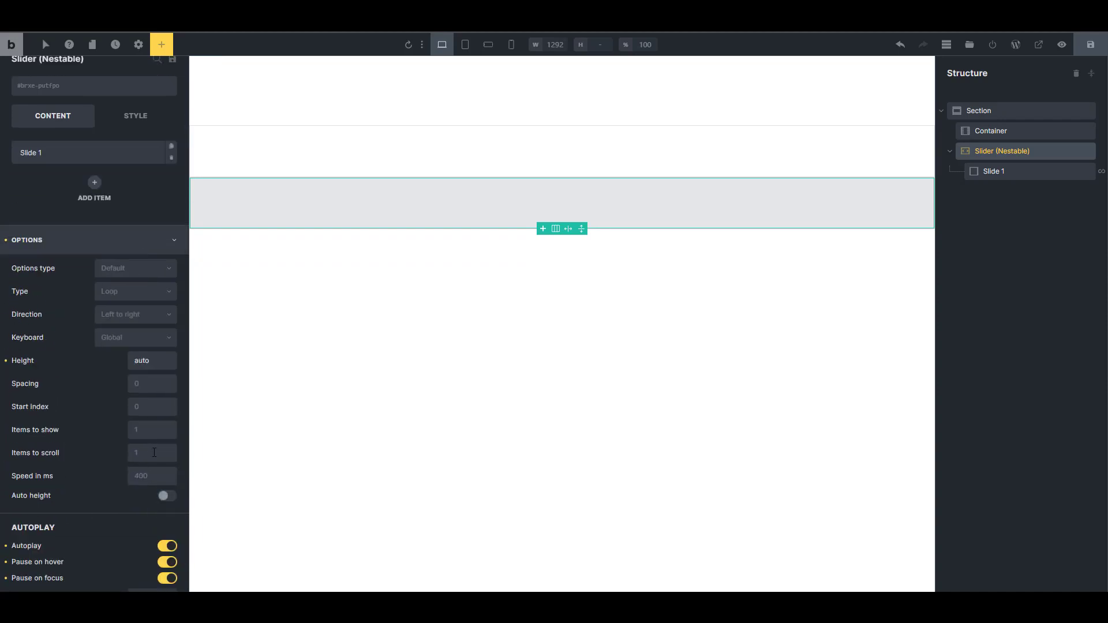
Set the slider to show 5 items with 1.7rem spacing.
click(149, 429)
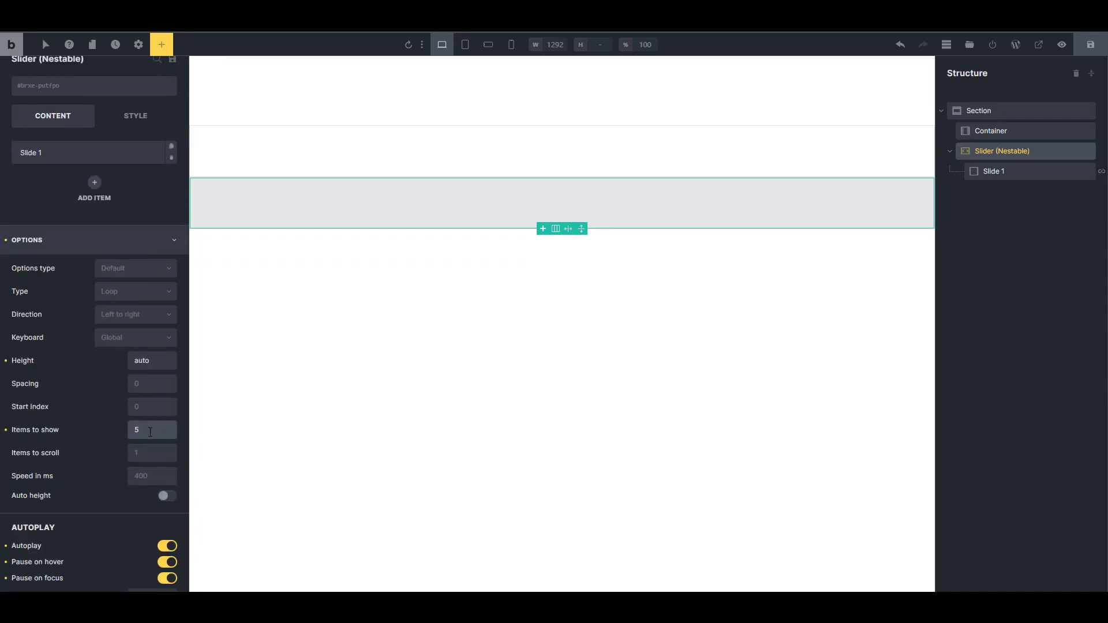
click(138, 383)
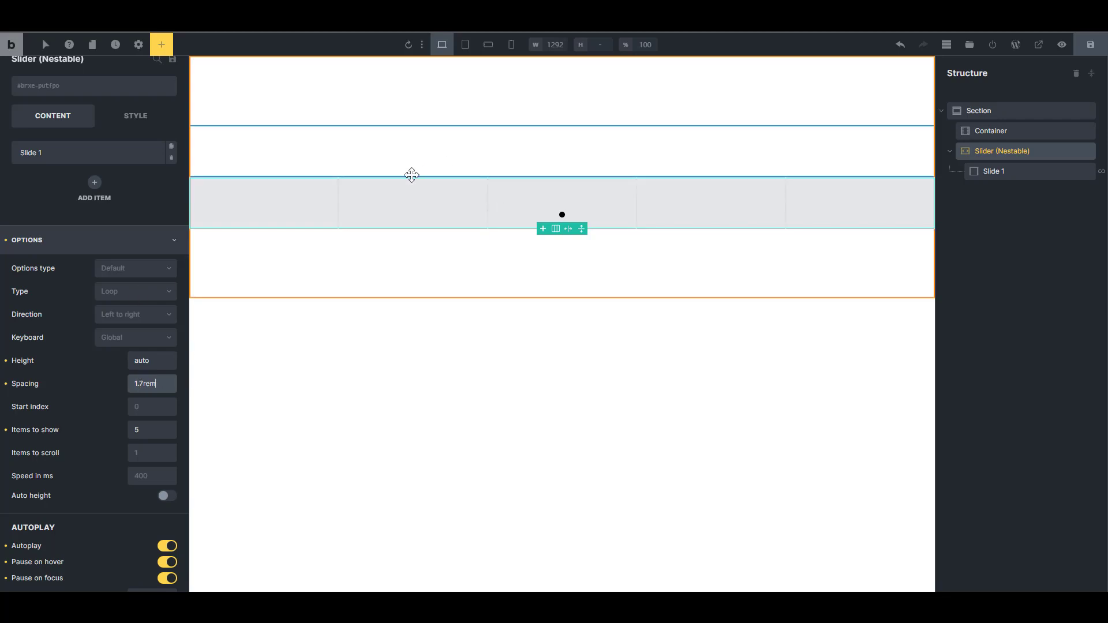
click(604, 197)
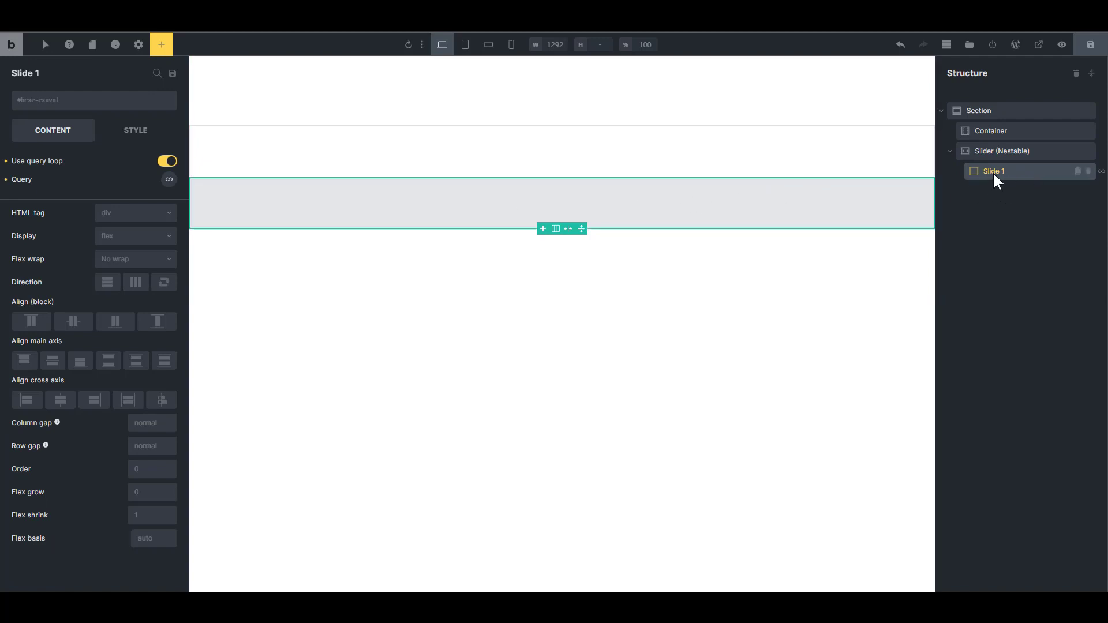
Add a Block to Slide 1 and duplicate it.
click(162, 46)
click(64, 142)
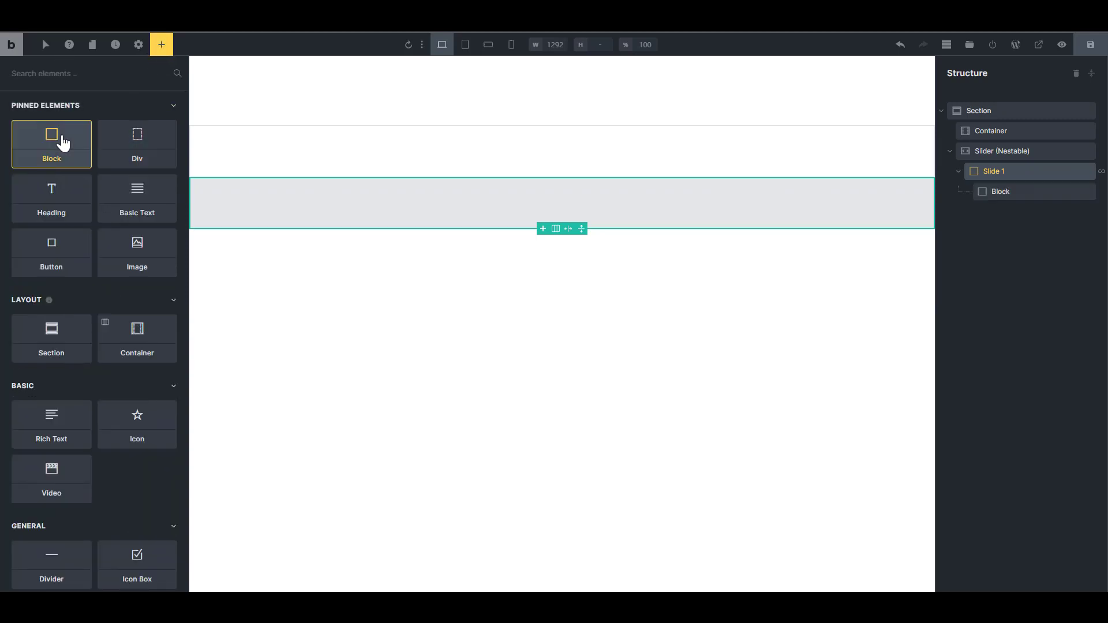
click(1014, 192)
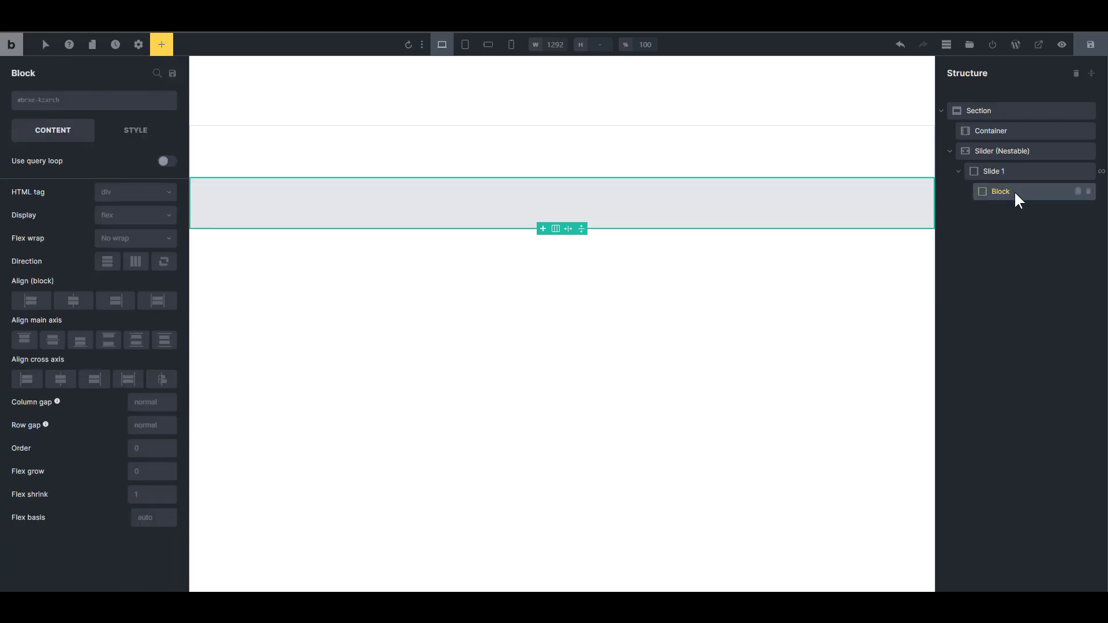
click(1077, 192)
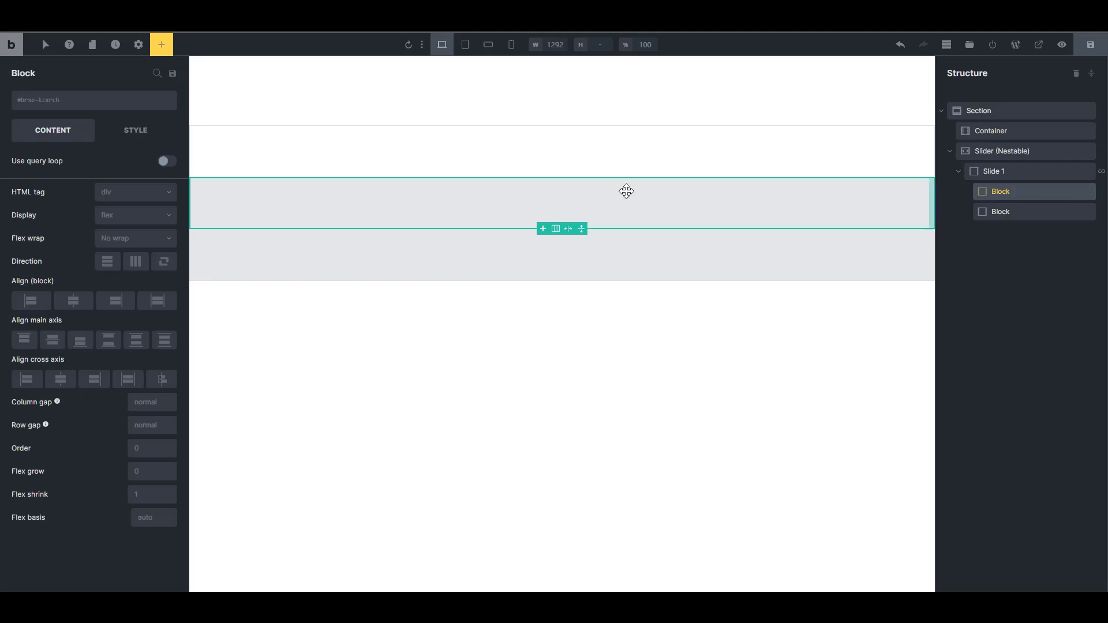
Add an Image to the first Block using the Featured image dynamic data.
click(164, 46)
text(ima)
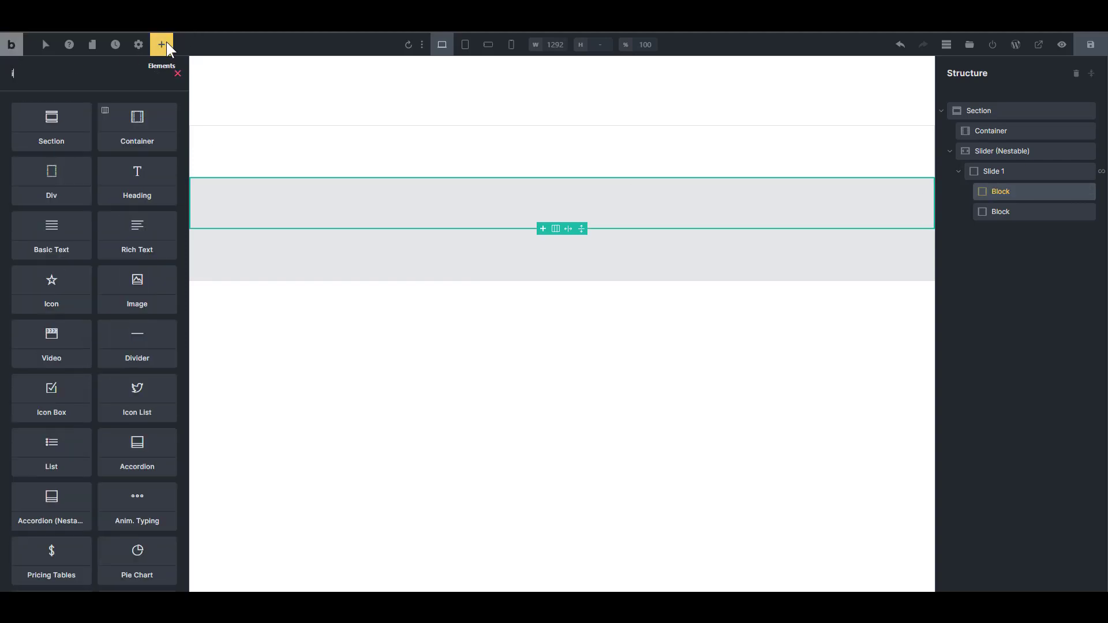
click(67, 130)
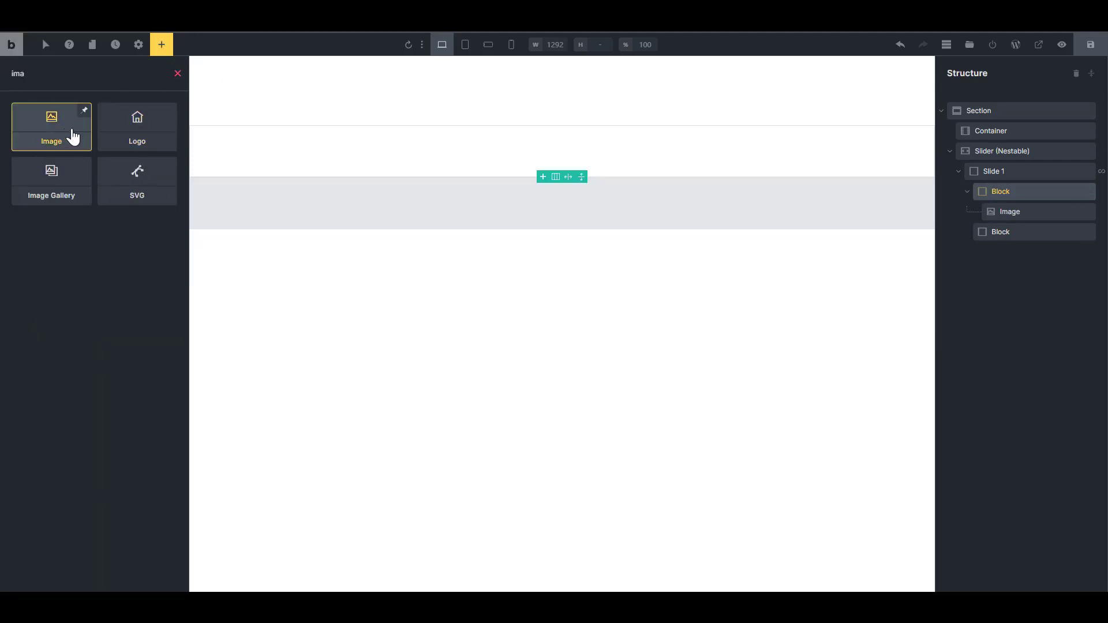
click(1004, 210)
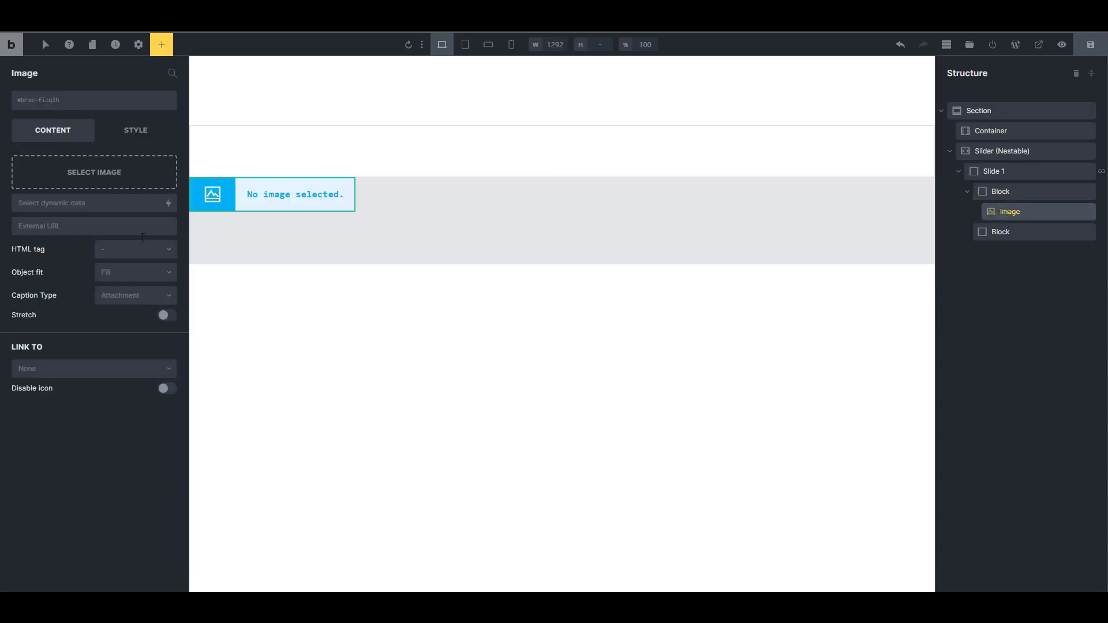
click(168, 203)
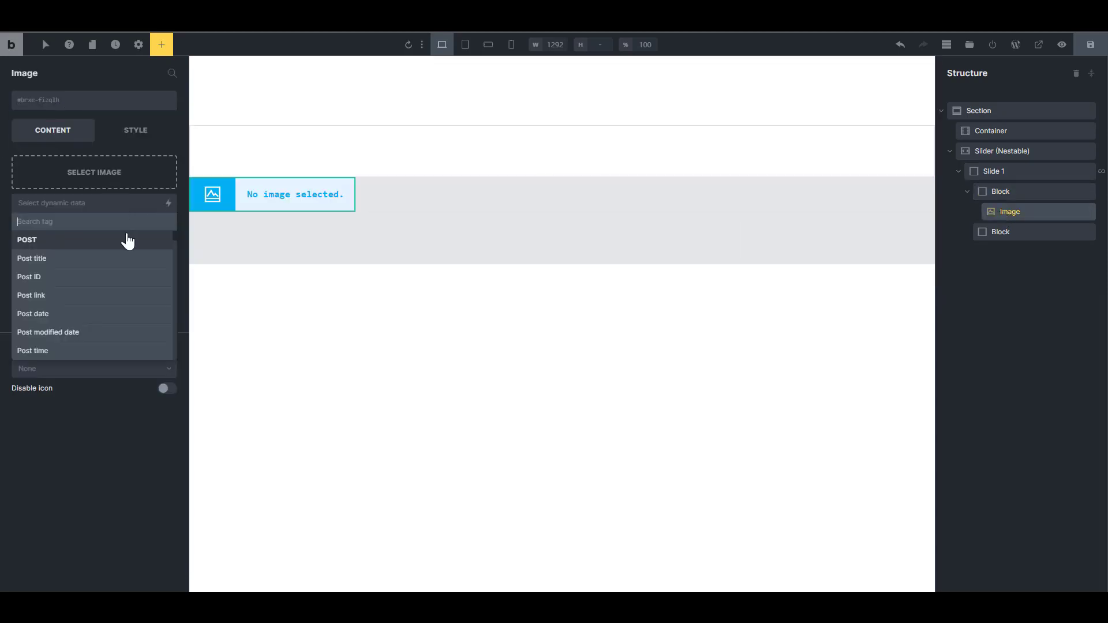
text(fea)
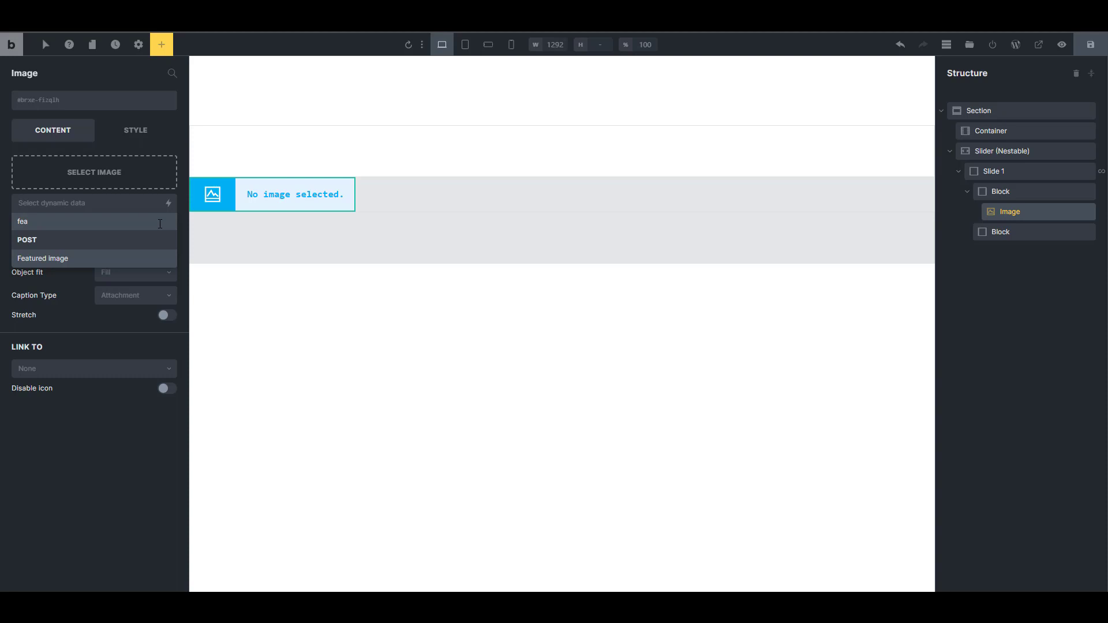
click(106, 258)
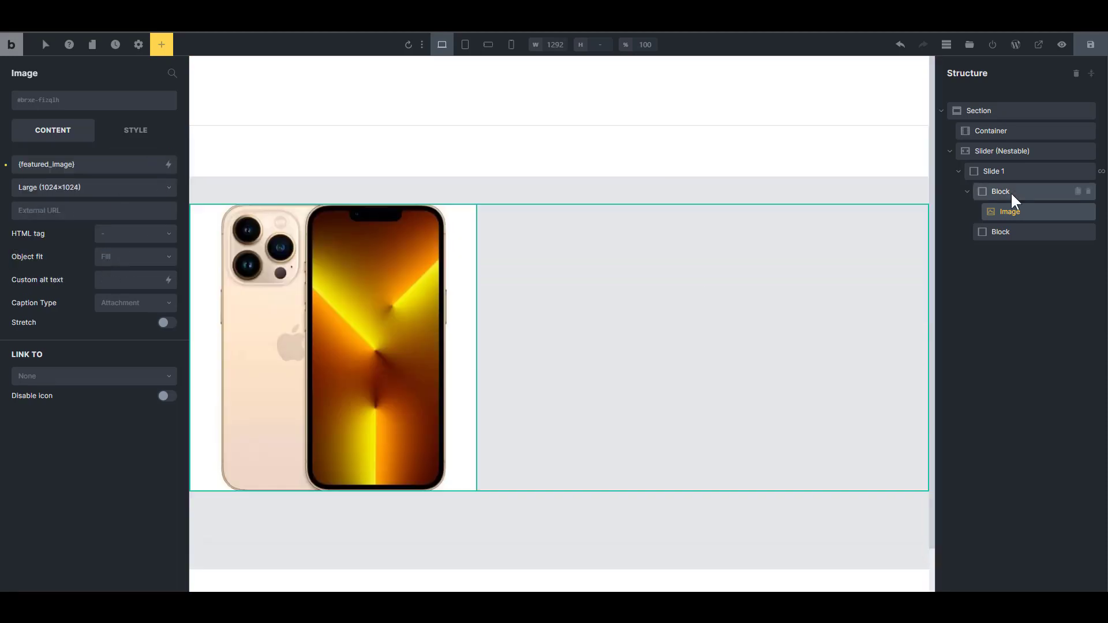
Set the first Block's background color to white (#ffffff).
click(1011, 192)
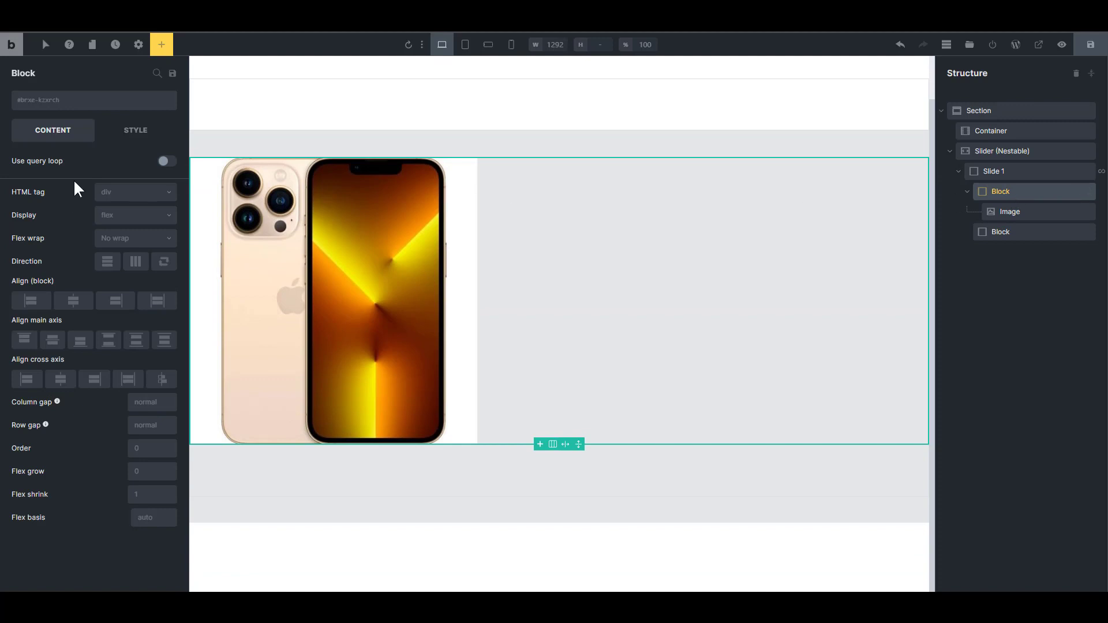
click(122, 129)
click(81, 224)
click(168, 252)
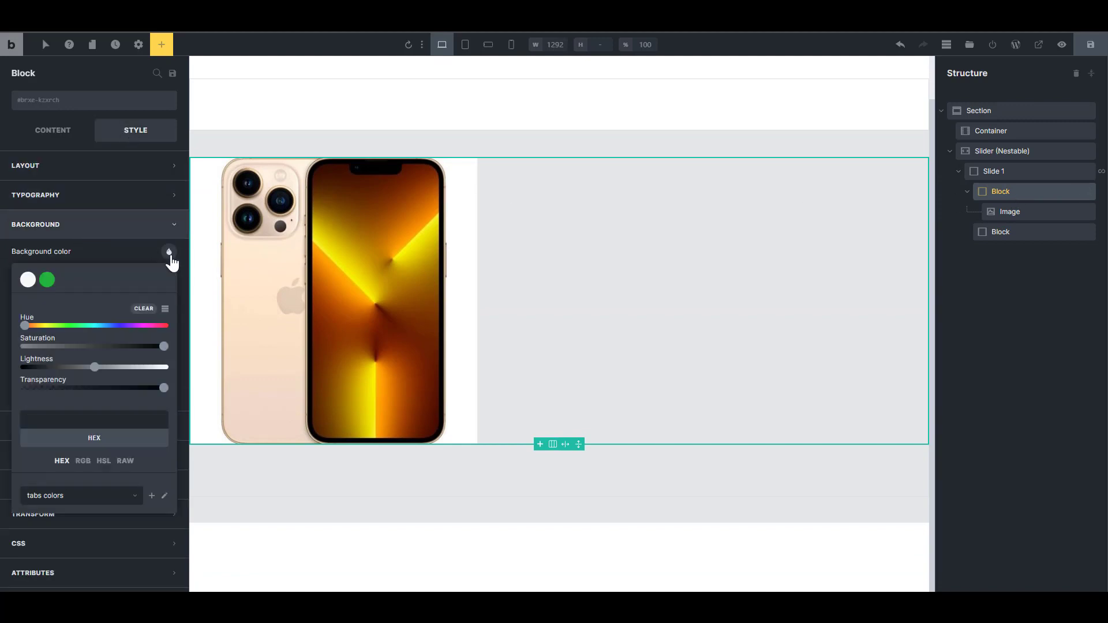
click(28, 280)
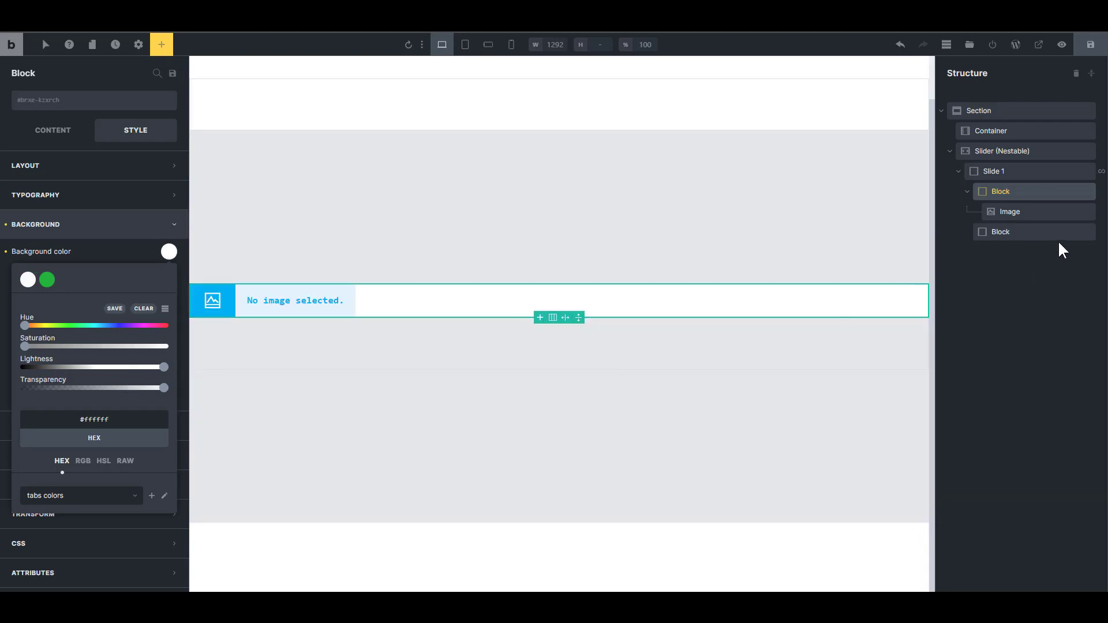
click(1014, 232)
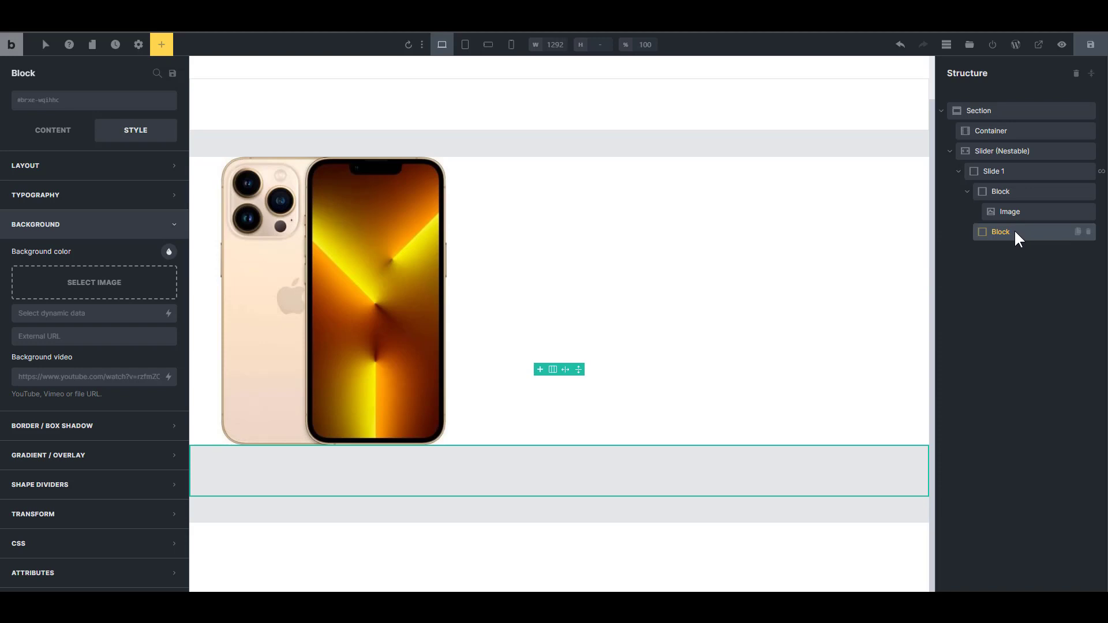
click(162, 44)
Add Basic Text and a Product price element to the second Block.
click(137, 210)
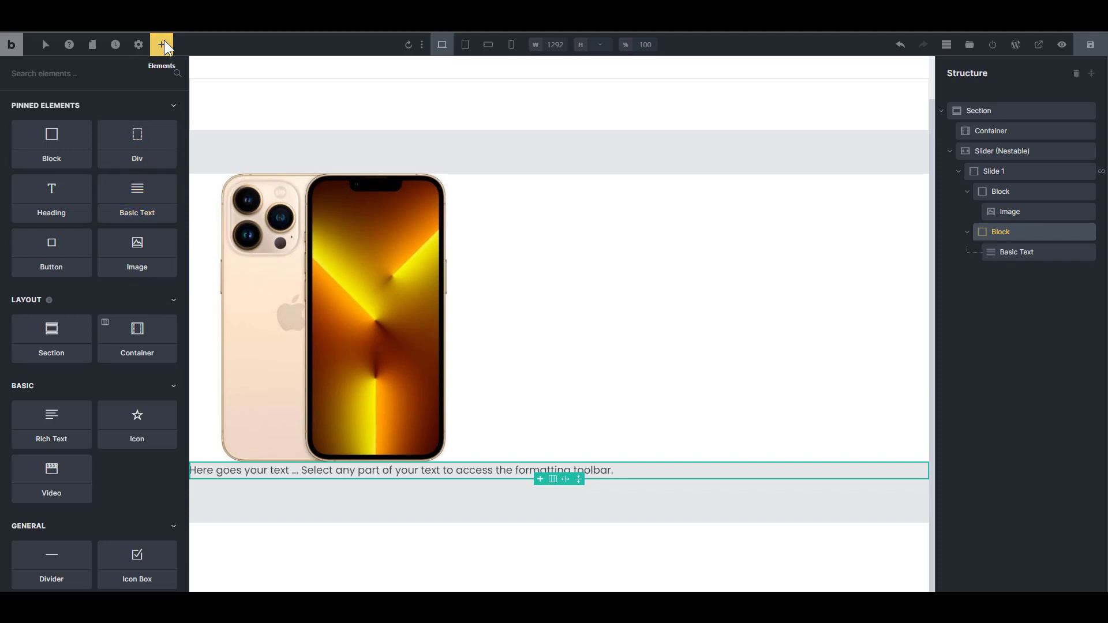
click(72, 77)
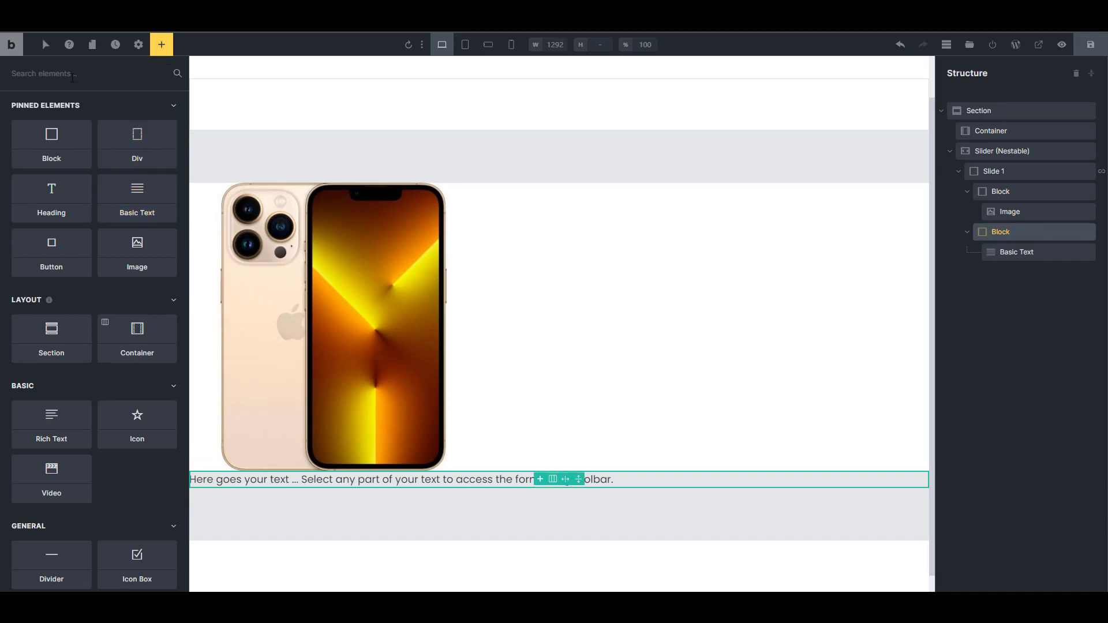
text(price)
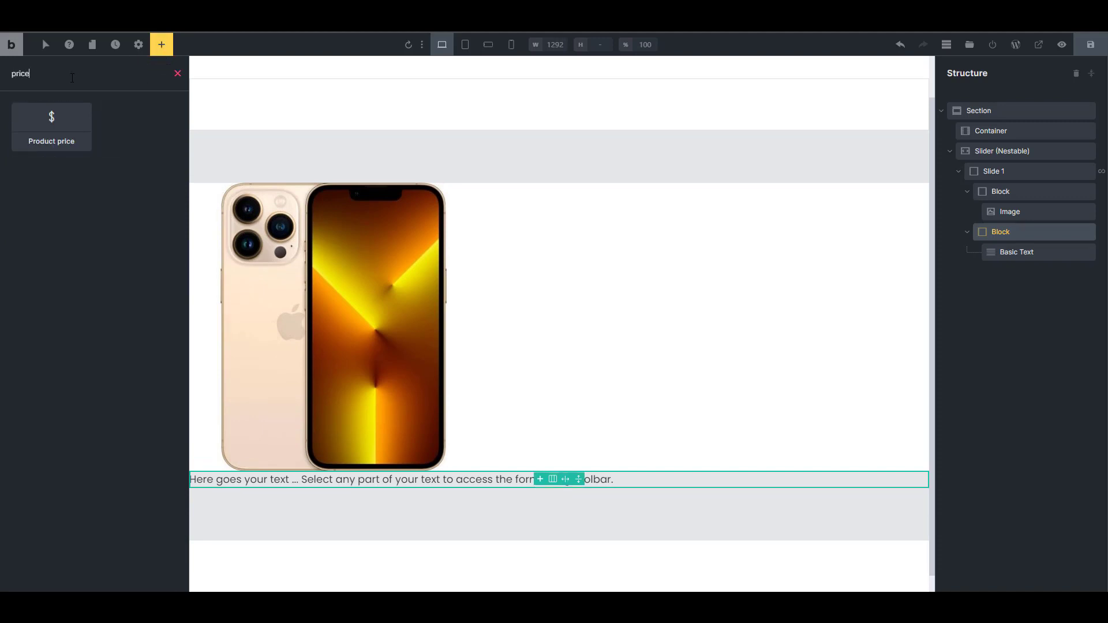
click(51, 138)
click(1028, 275)
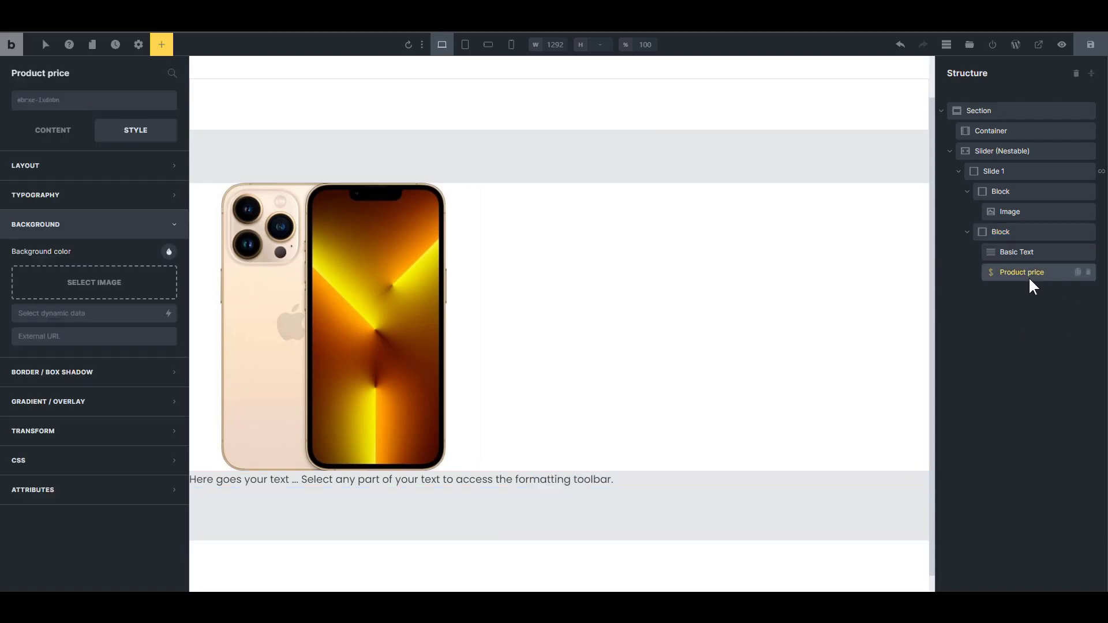
click(1024, 253)
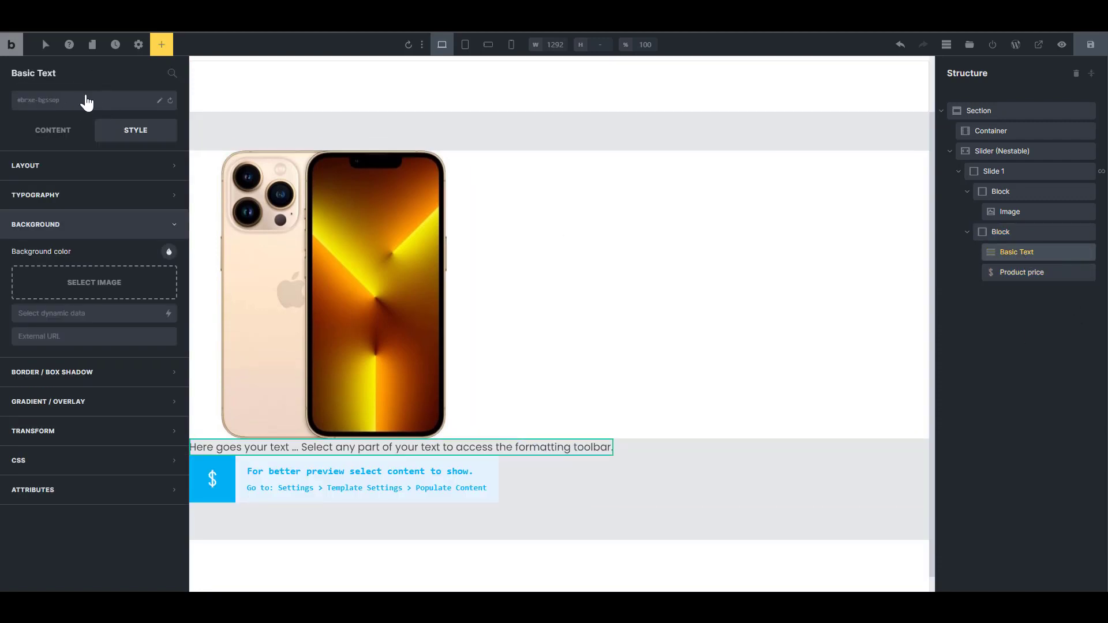
click(87, 103)
click(172, 73)
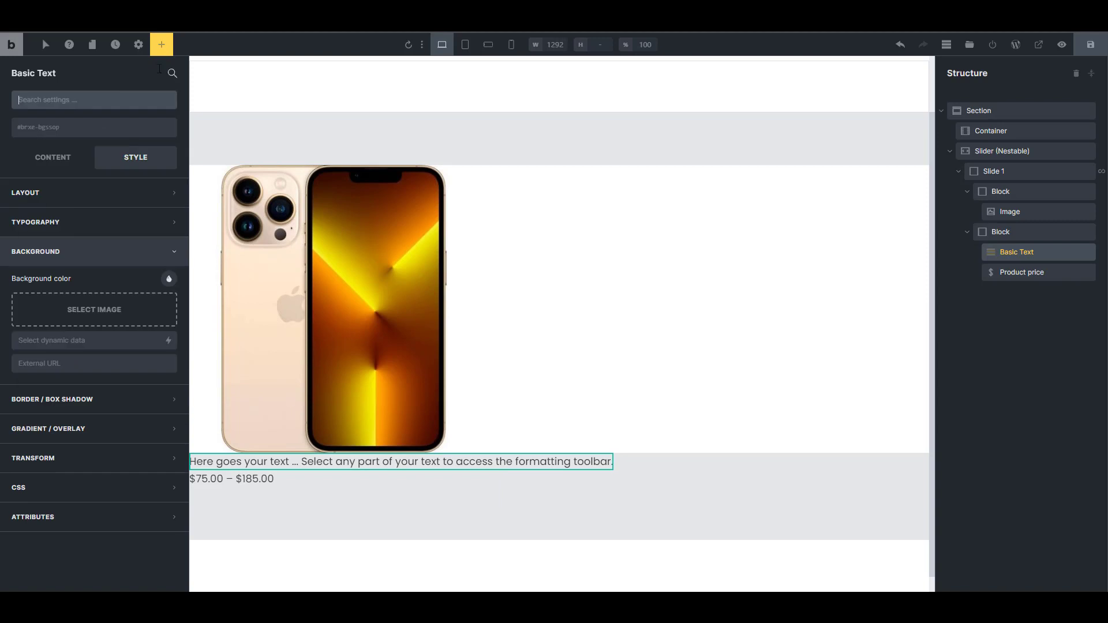
text(title)
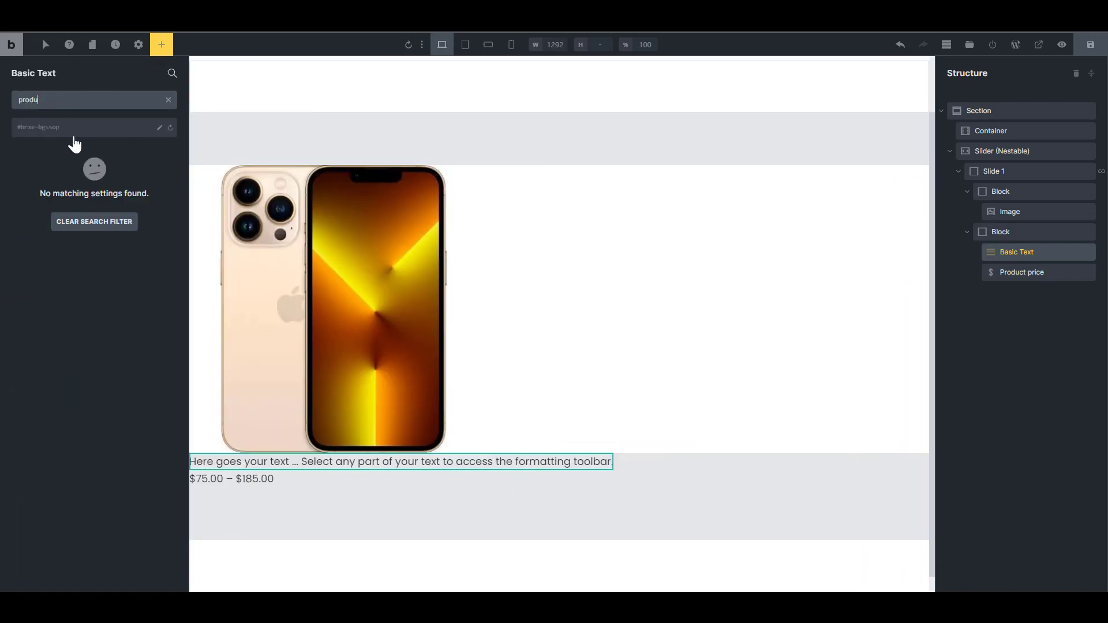
key(BackSpace)
key(BackSpace)
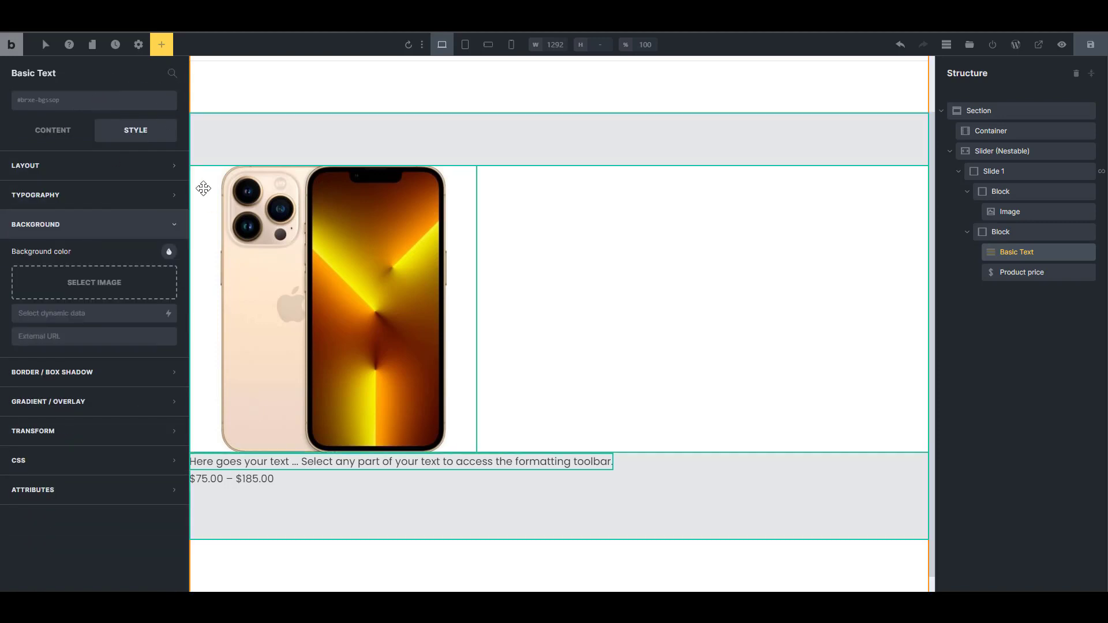
Add a Product title element and delete the placeholder Basic Text.
click(162, 44)
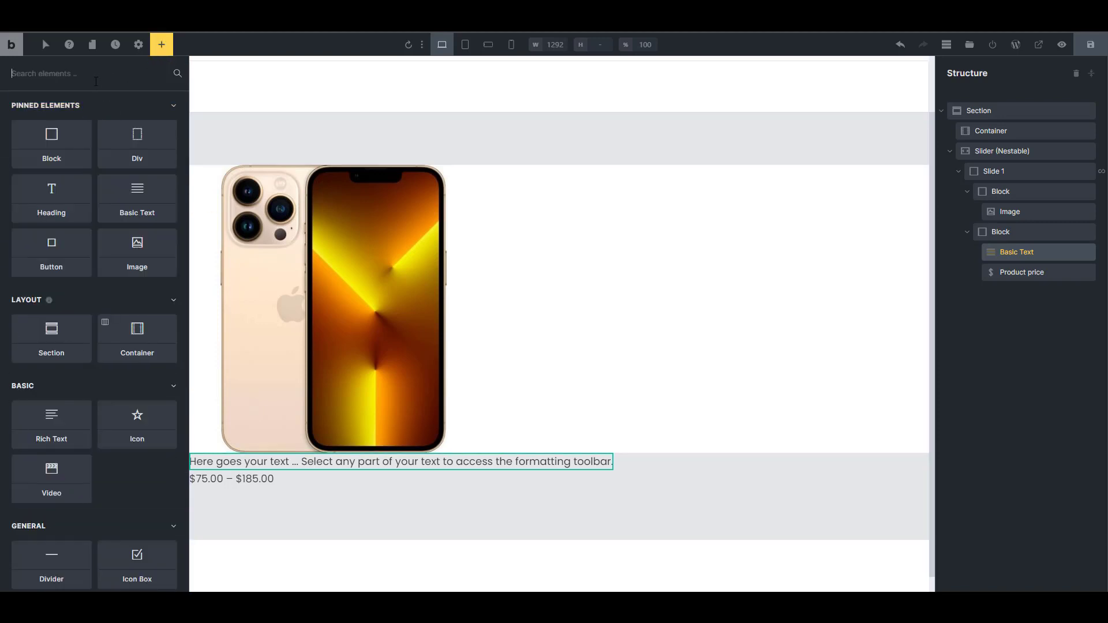
click(96, 80)
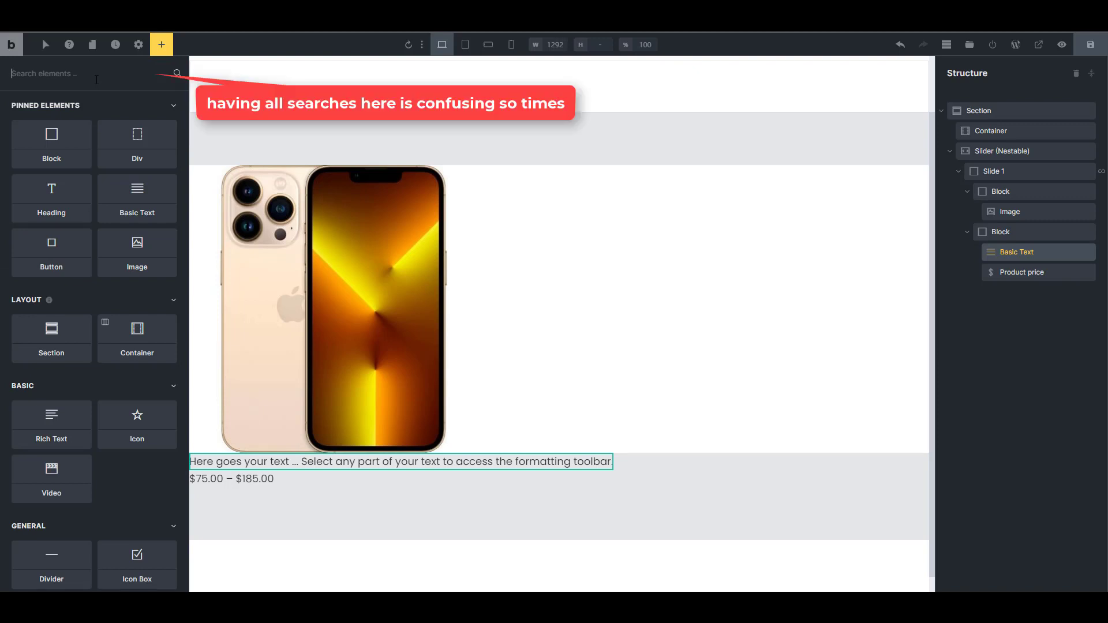
text(pri)
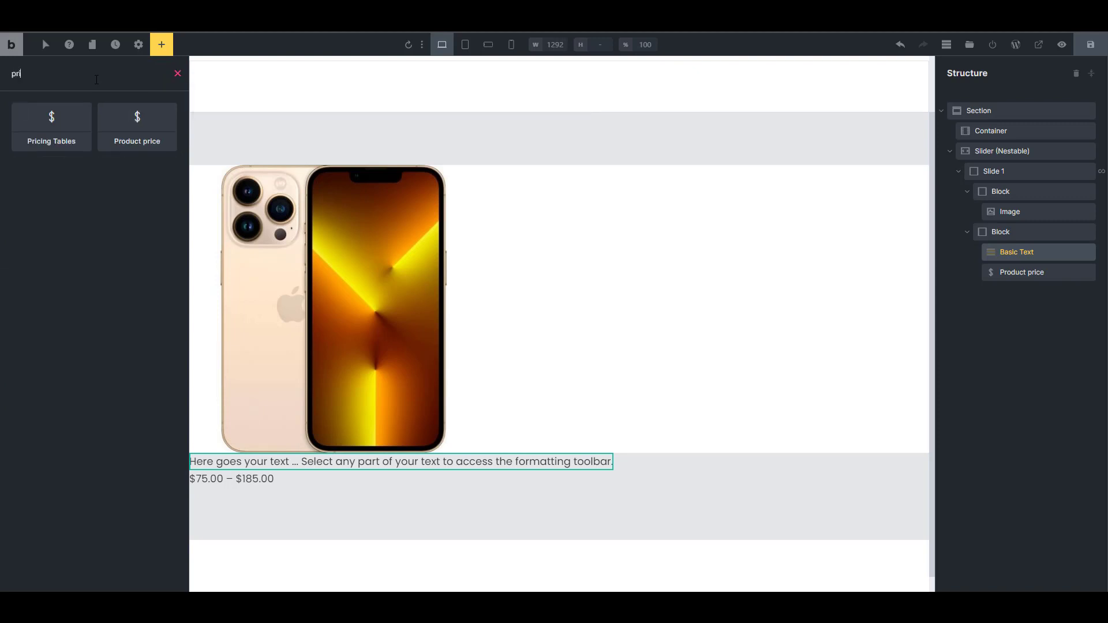
key(BackSpace)
text(od)
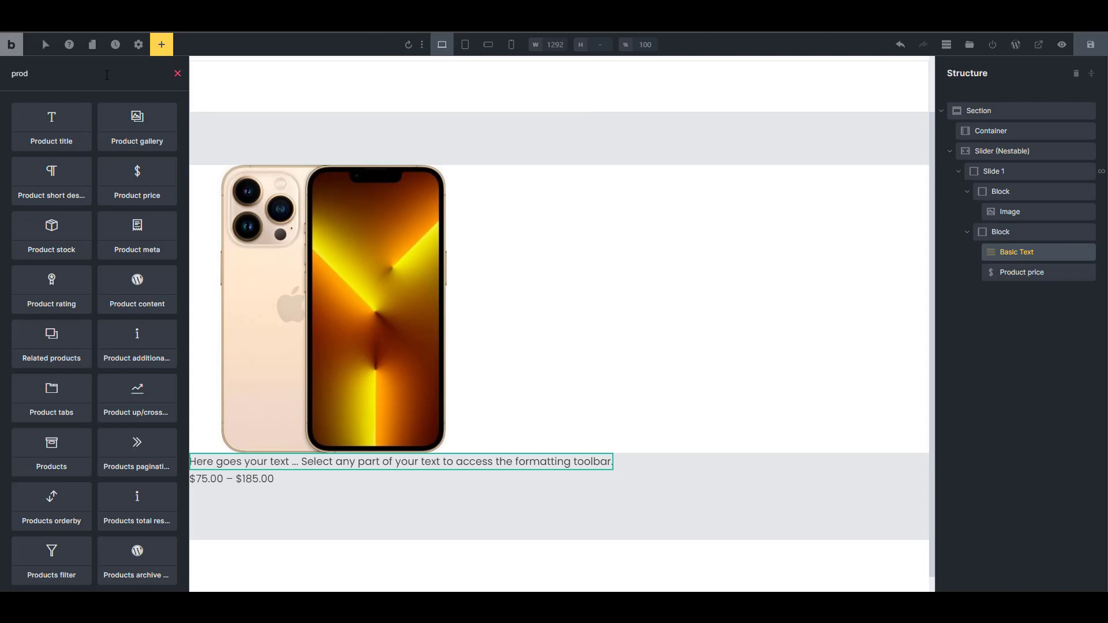
click(54, 119)
click(1021, 271)
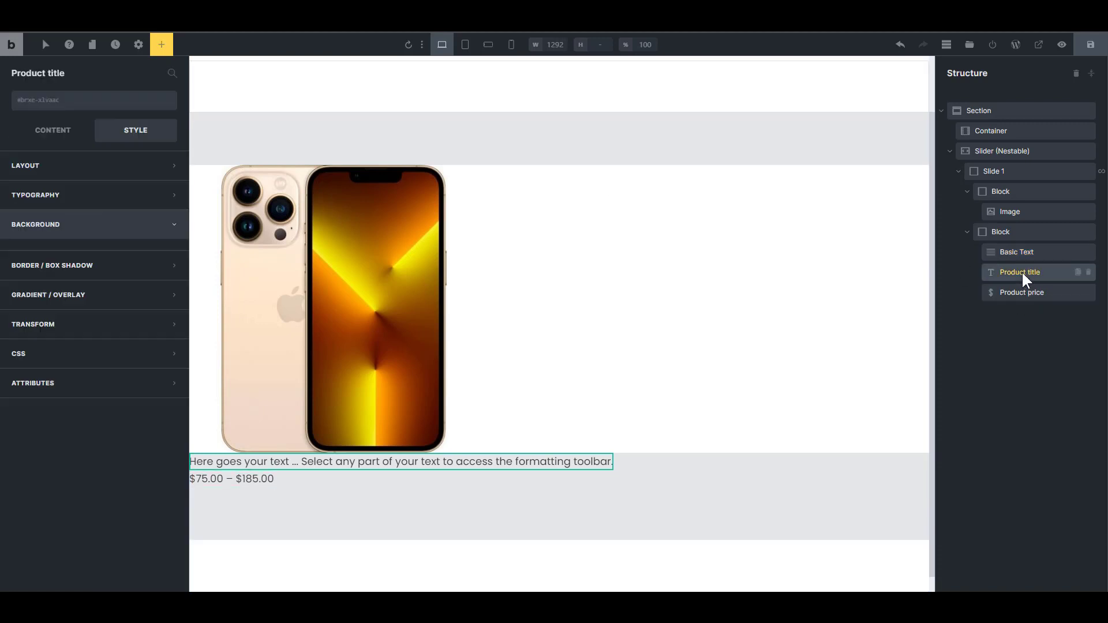
click(1075, 256)
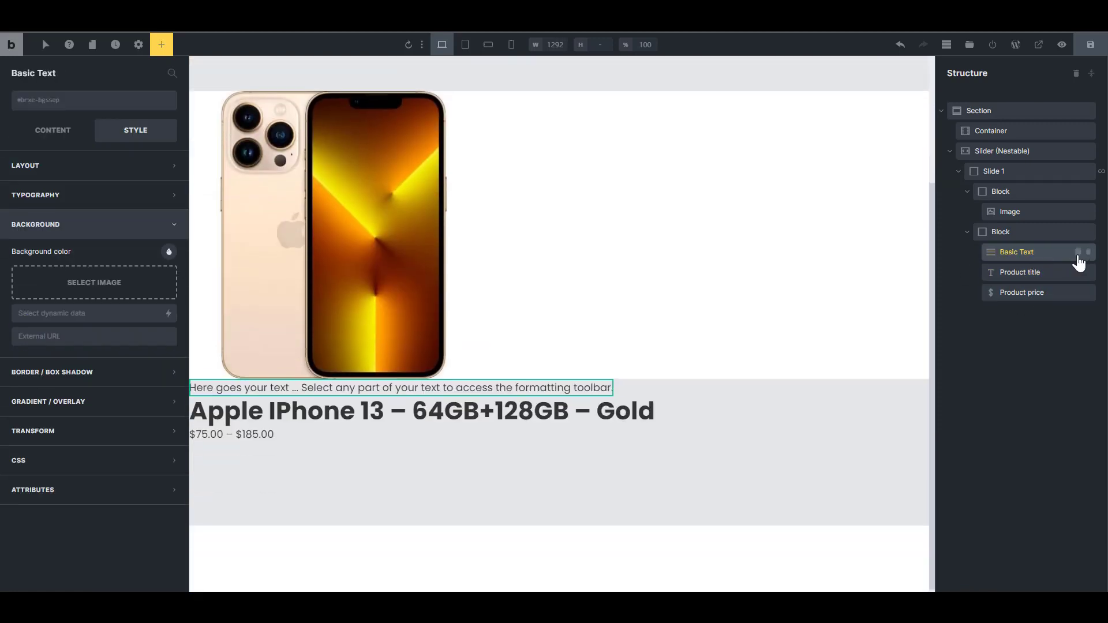
click(1089, 252)
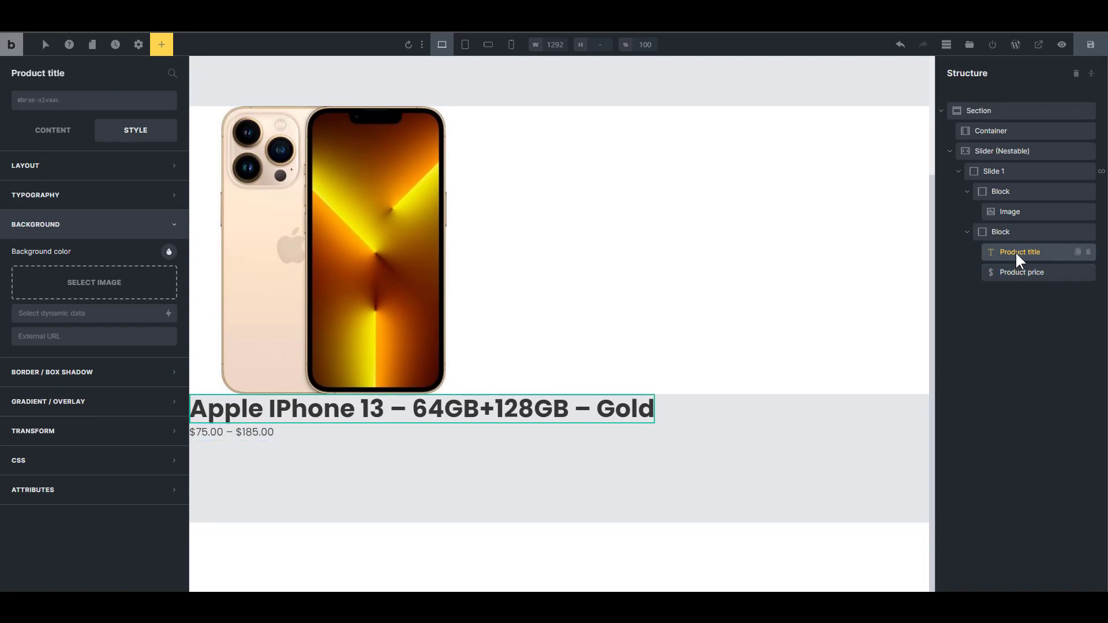
Set the Product title's font size to 1.4rem.
click(123, 202)
click(154, 247)
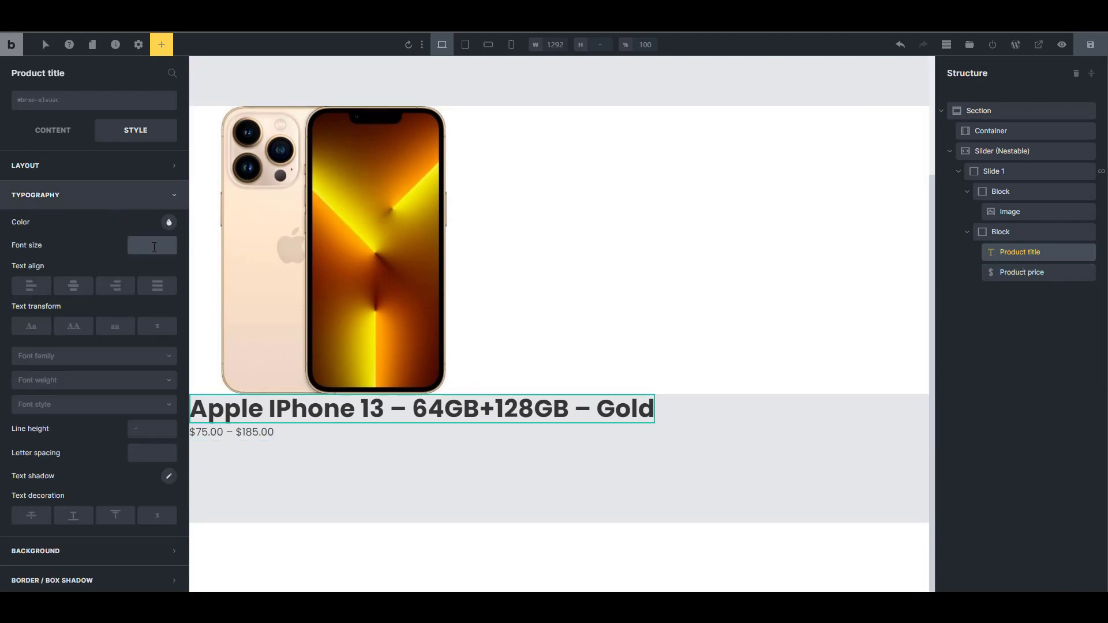
text(1.4rem)
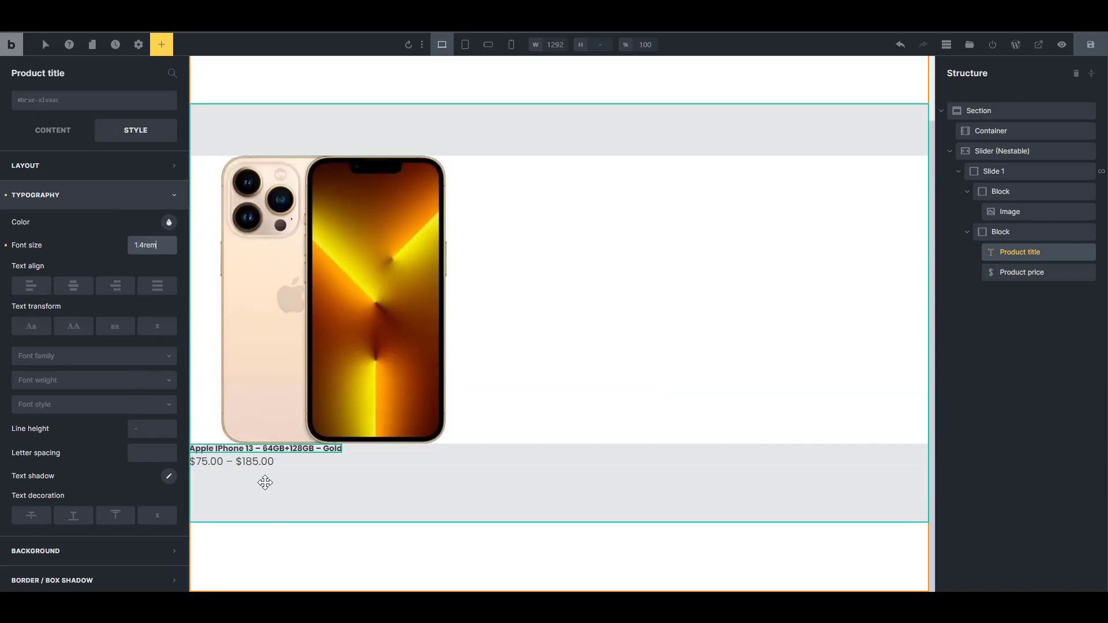
Set the Product price's font size to 18, trying 24 before reverting.
click(1023, 269)
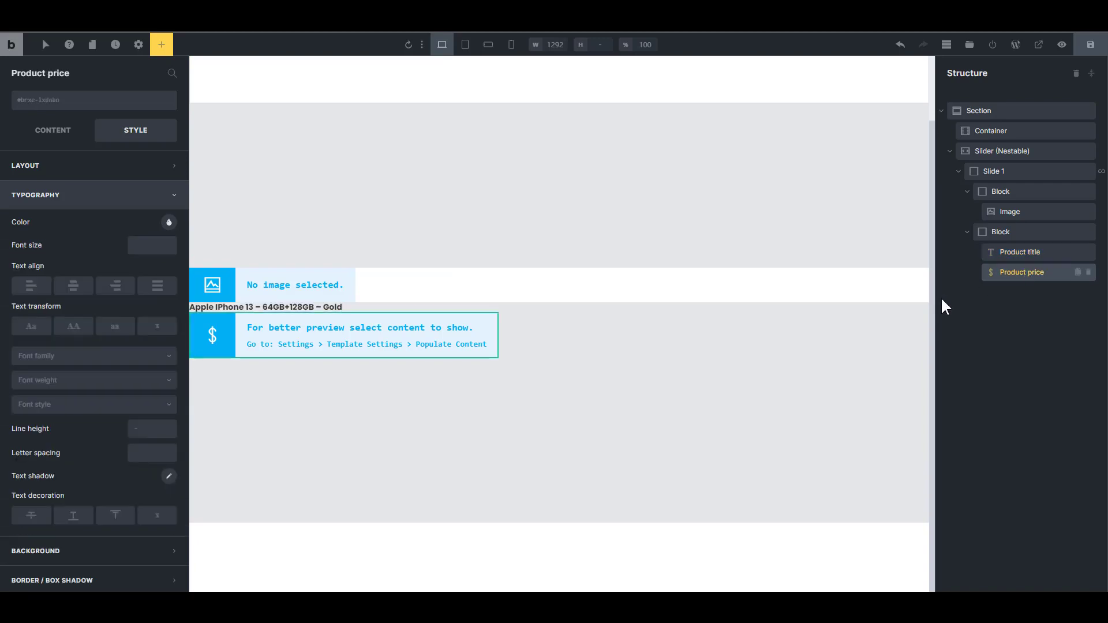
click(64, 136)
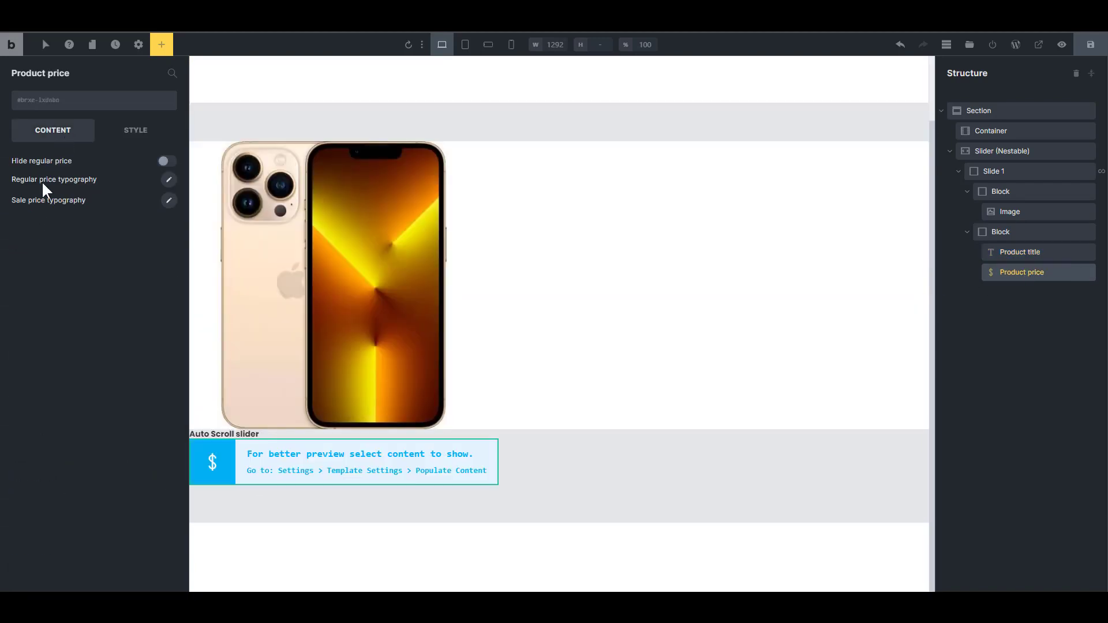
click(137, 132)
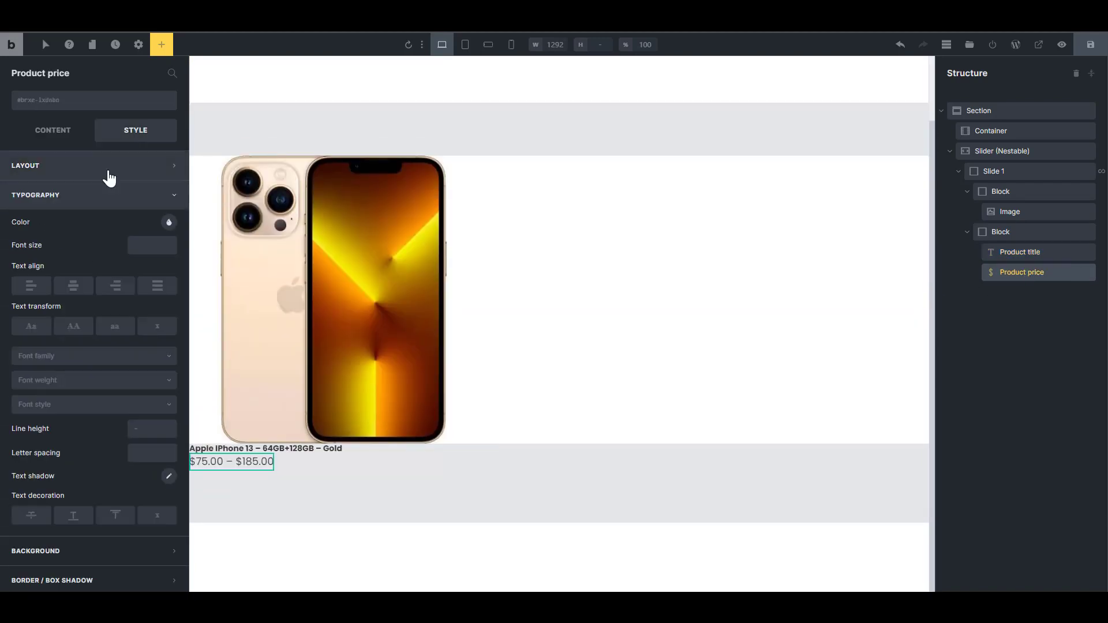
click(141, 245)
text(18)
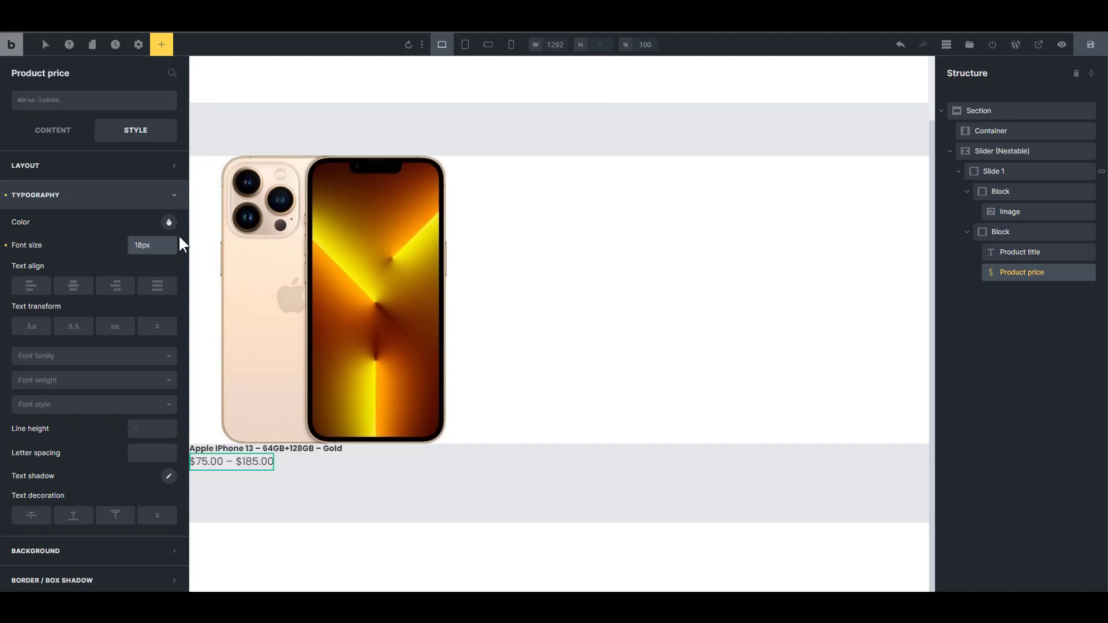
text(px)
key(BackSpace)
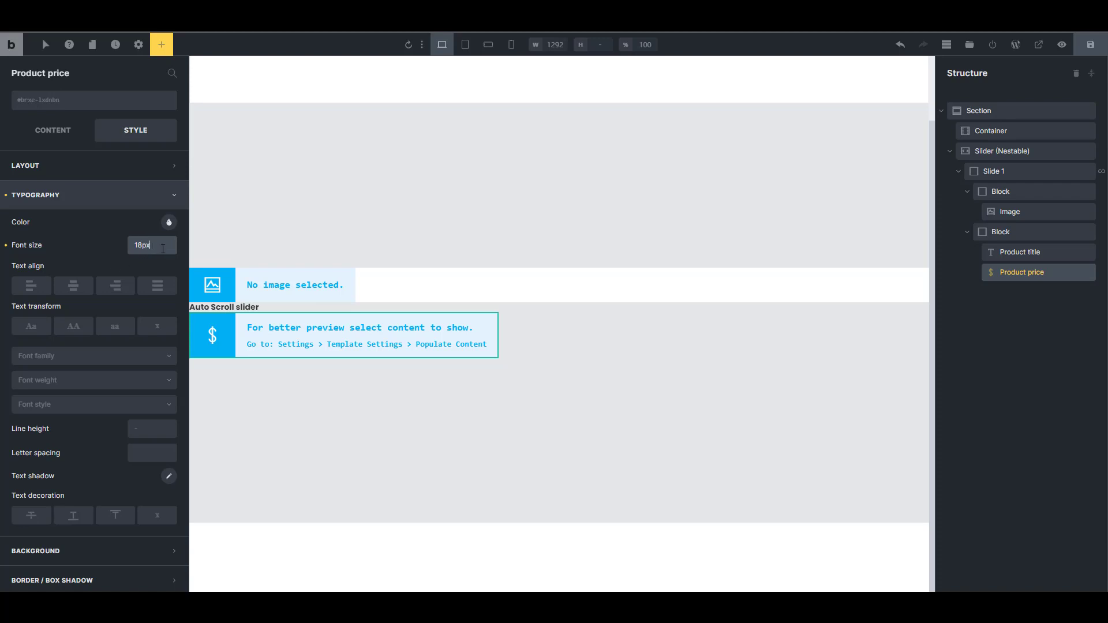
key(BackSpace)
key(BackSpace)
text(18)
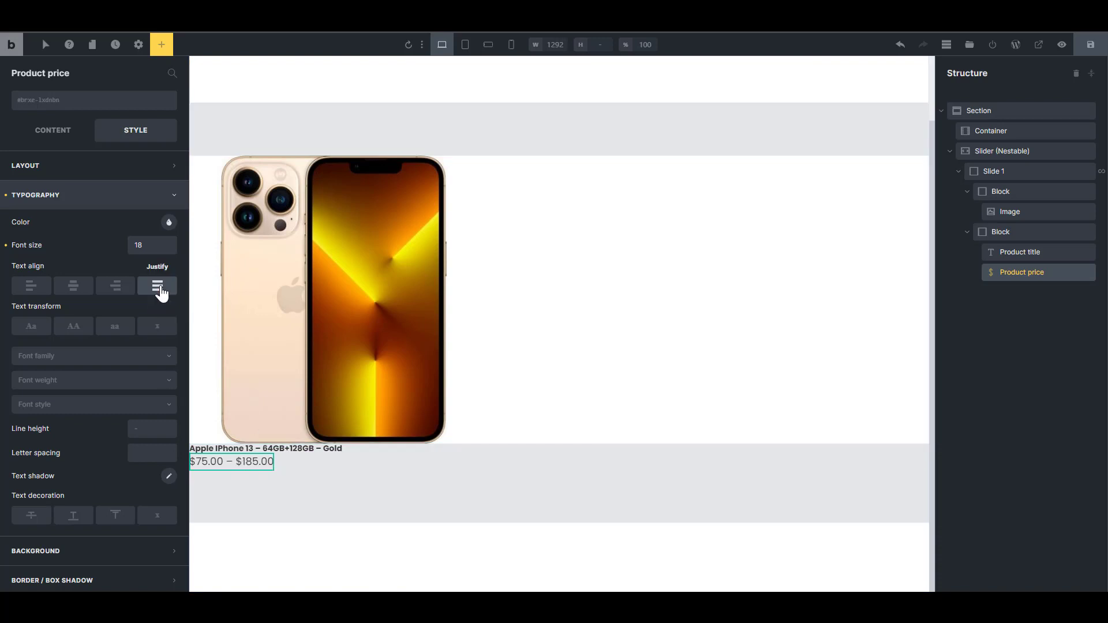
click(148, 247)
text(24)
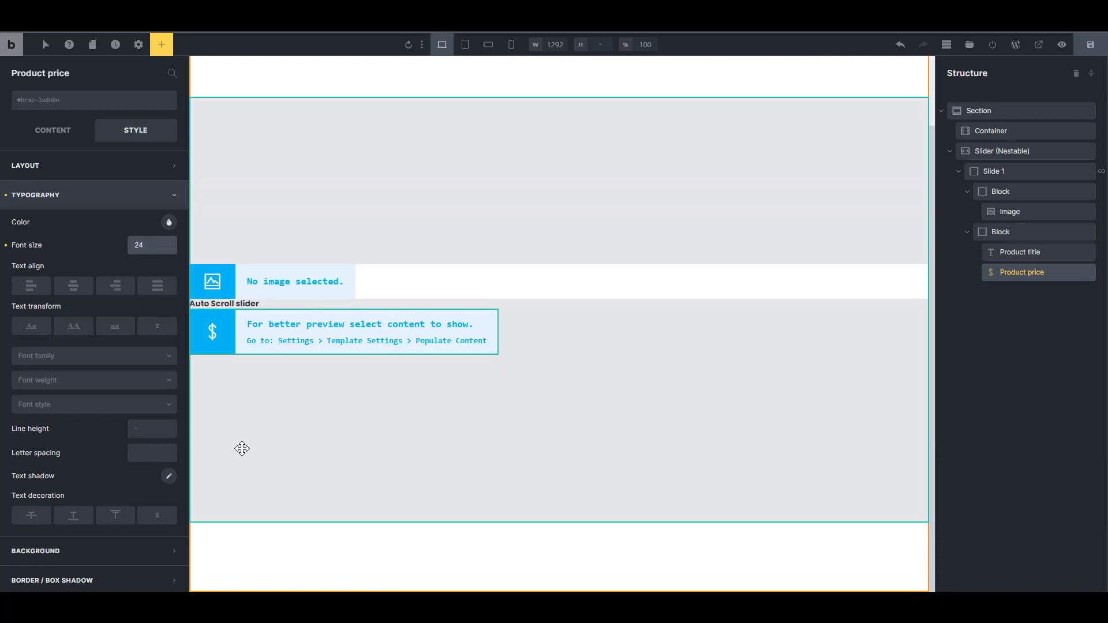
key(ctrl+a)
text(18)
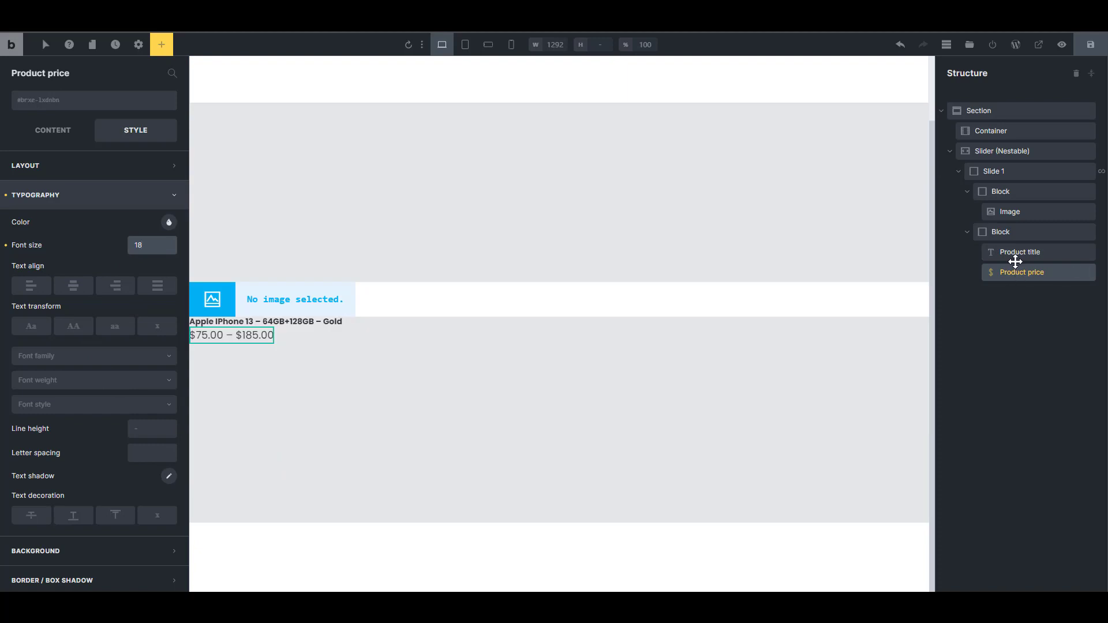
click(1011, 235)
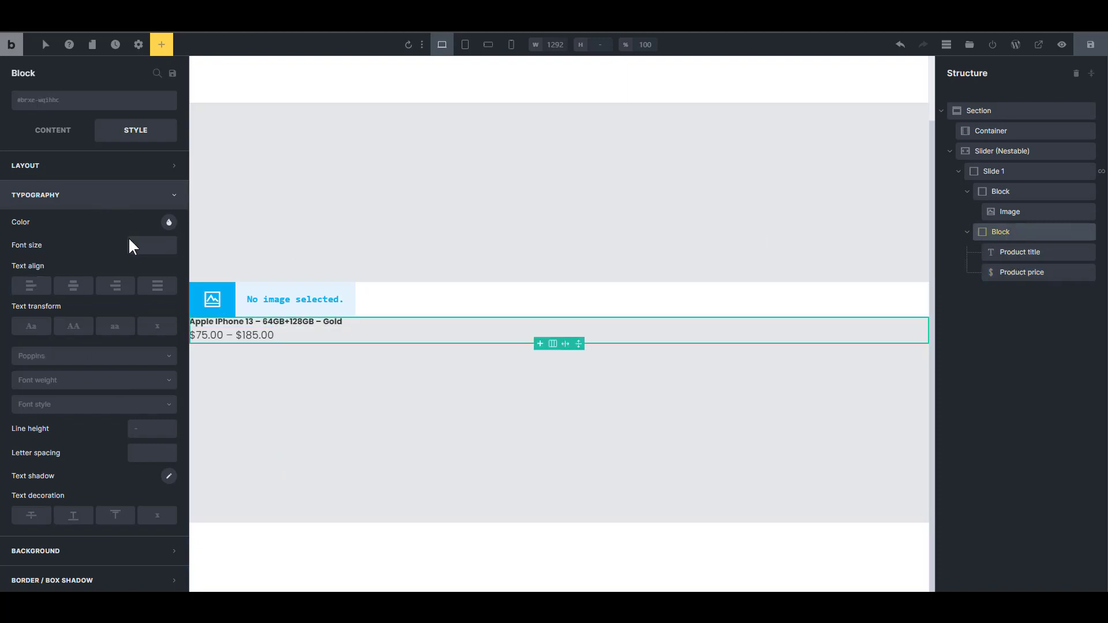
Give the second Block 2rem padding linked across all four sides.
click(130, 172)
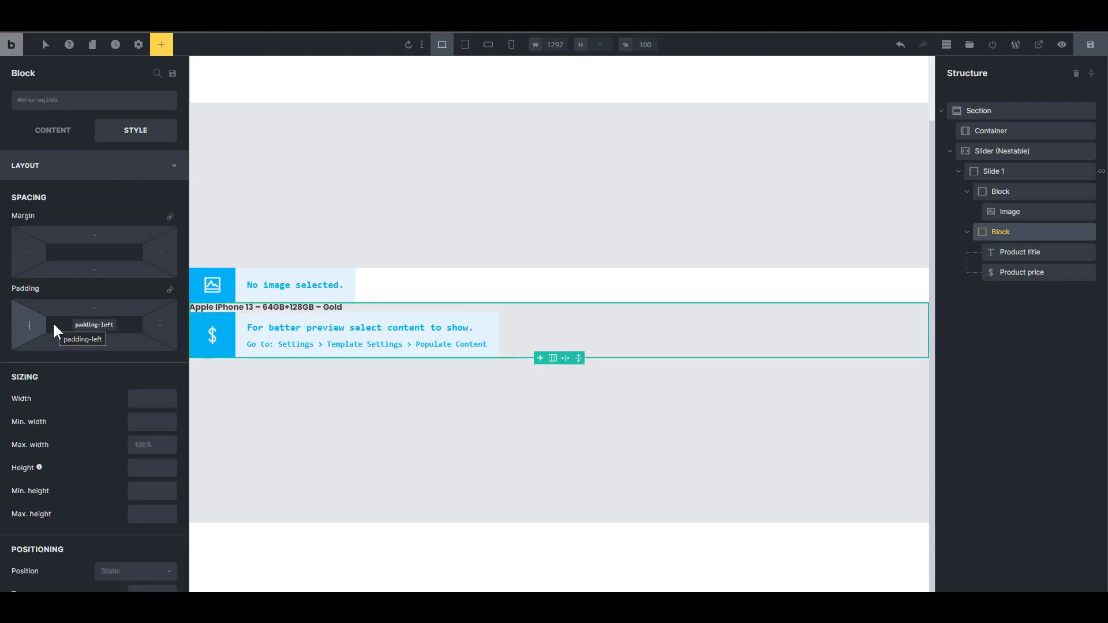
text(2rem)
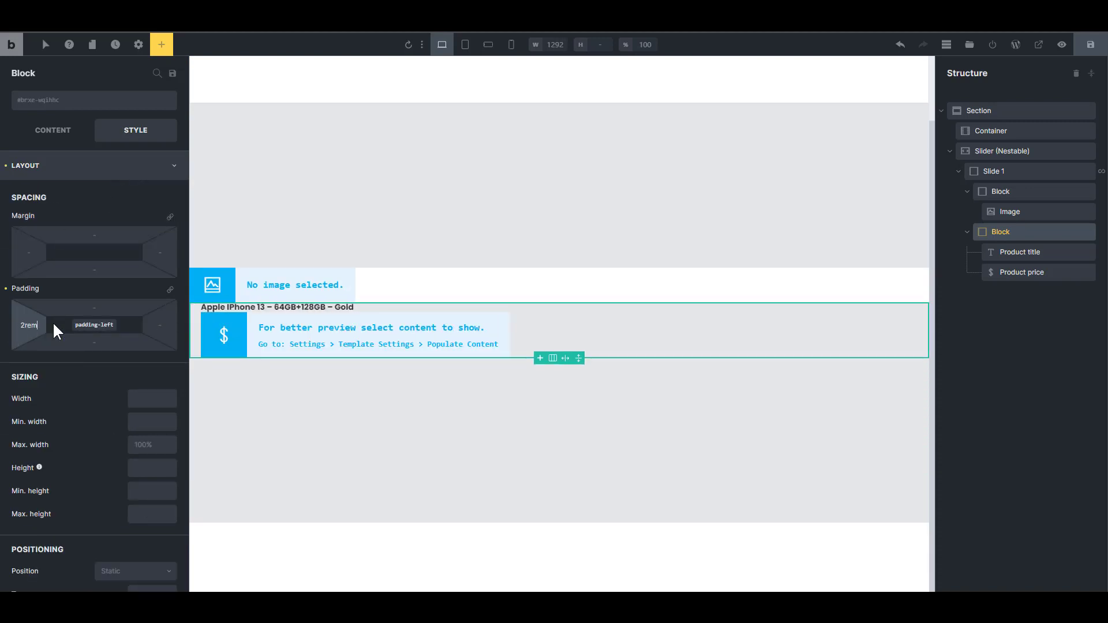
click(170, 290)
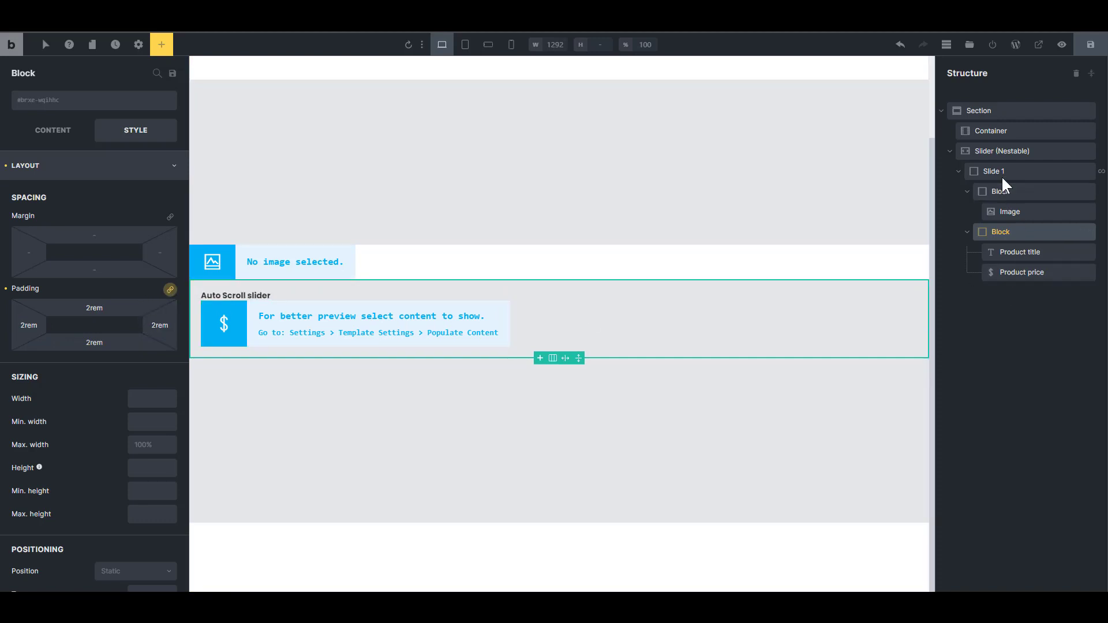
Save the page as a draft.
click(1004, 191)
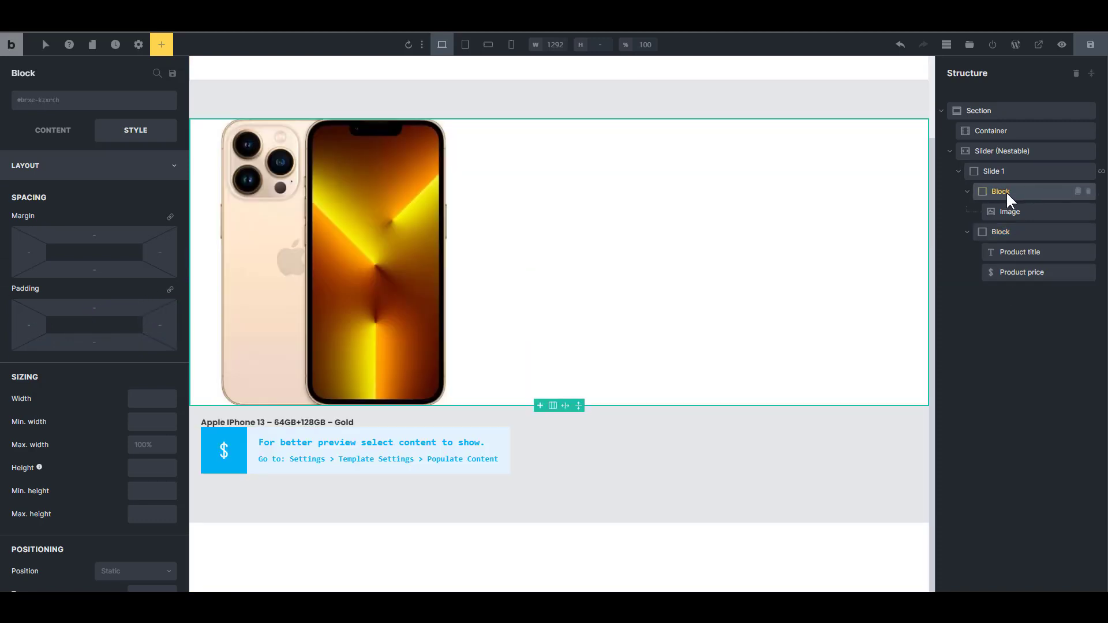
click(1087, 52)
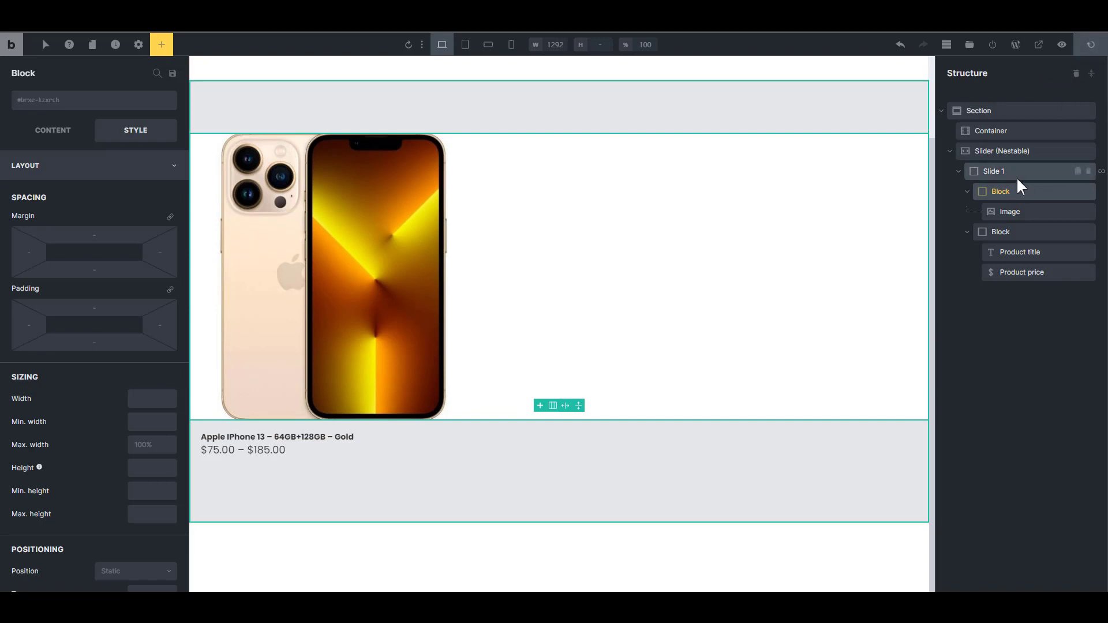
click(1012, 150)
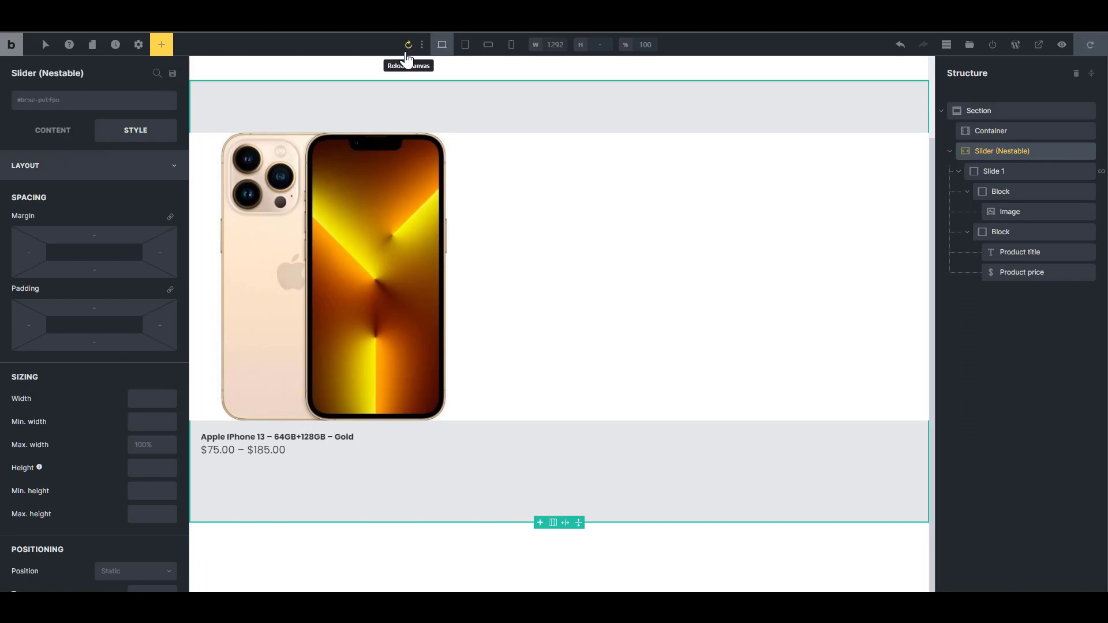
Inspect the slider's Options, Pagination and Arrows sections in its Content settings.
click(68, 134)
click(72, 259)
click(71, 260)
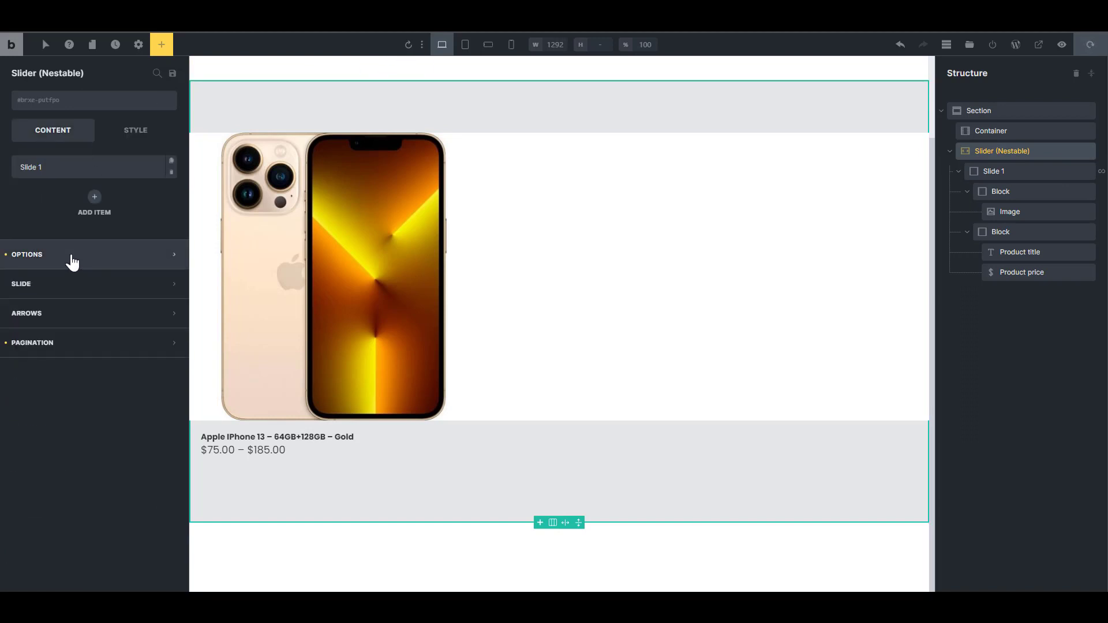
click(39, 349)
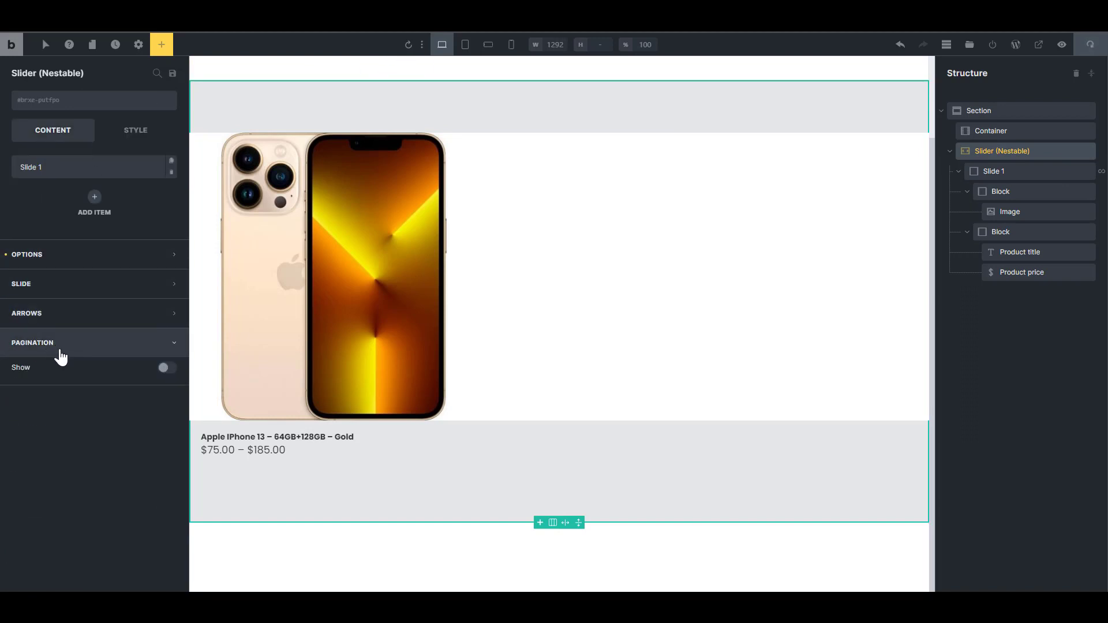
click(43, 341)
click(45, 315)
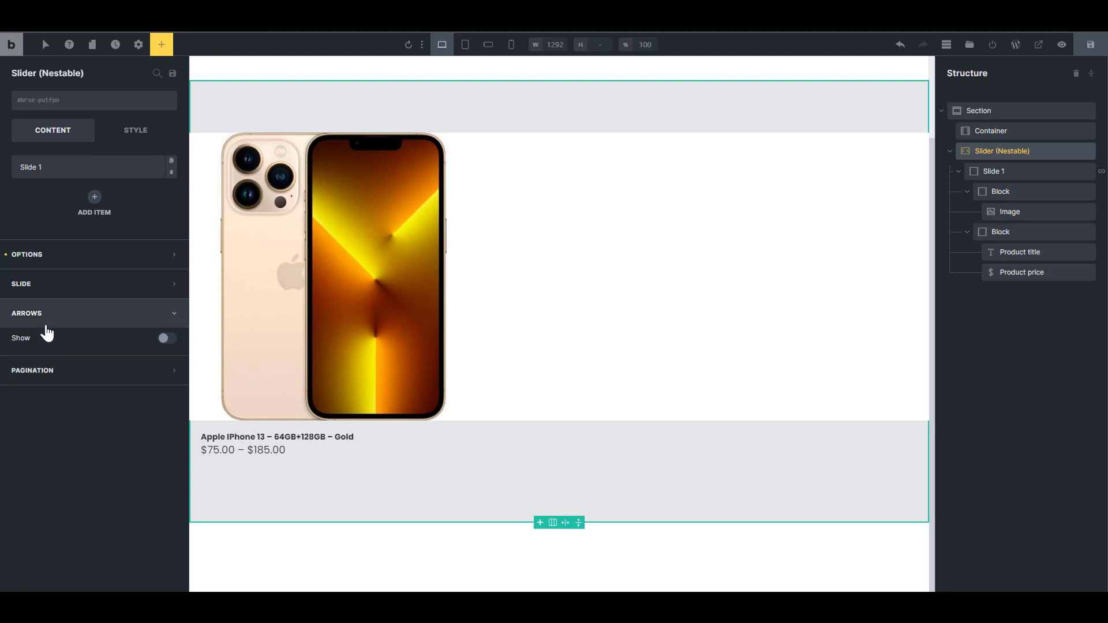
click(44, 317)
click(45, 257)
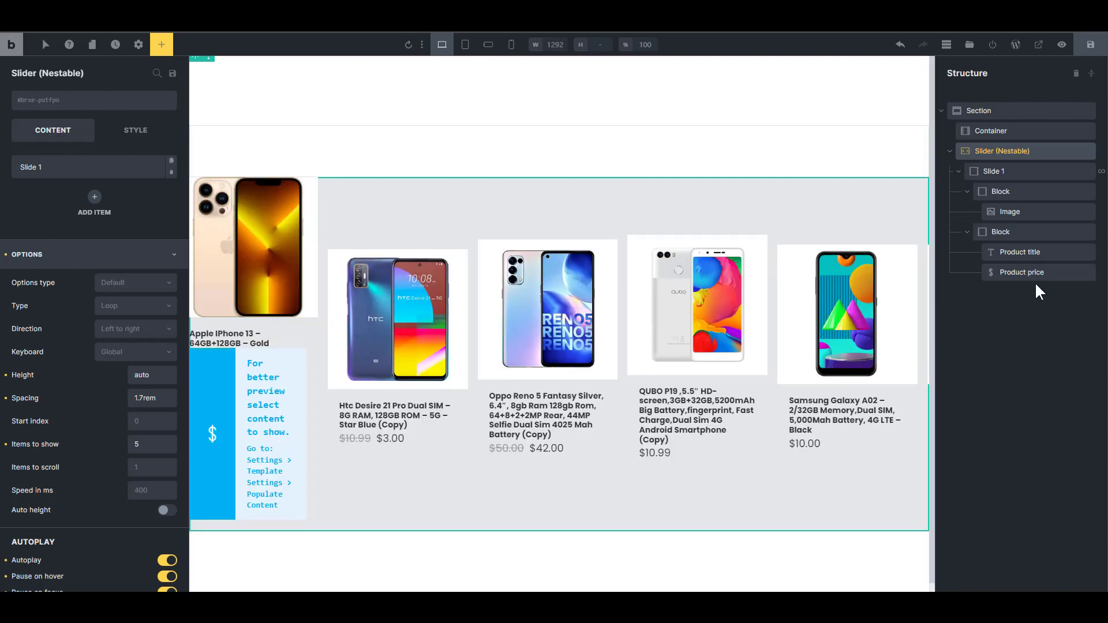
click(1013, 232)
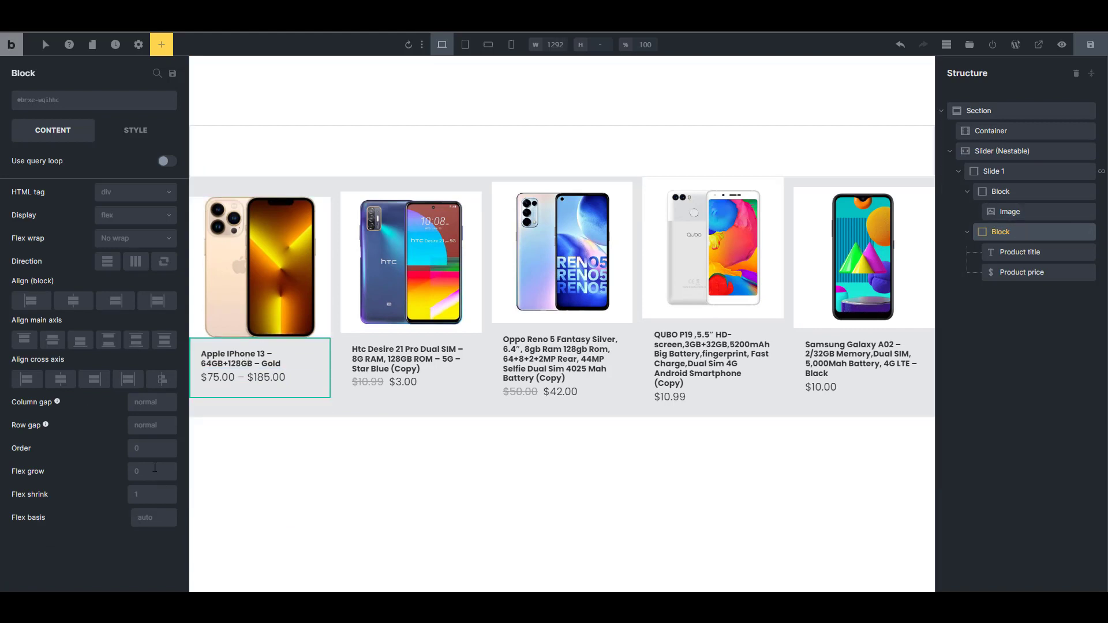
Give the title-and-price block a 1rem row gap and a flex grow of 1.
click(146, 421)
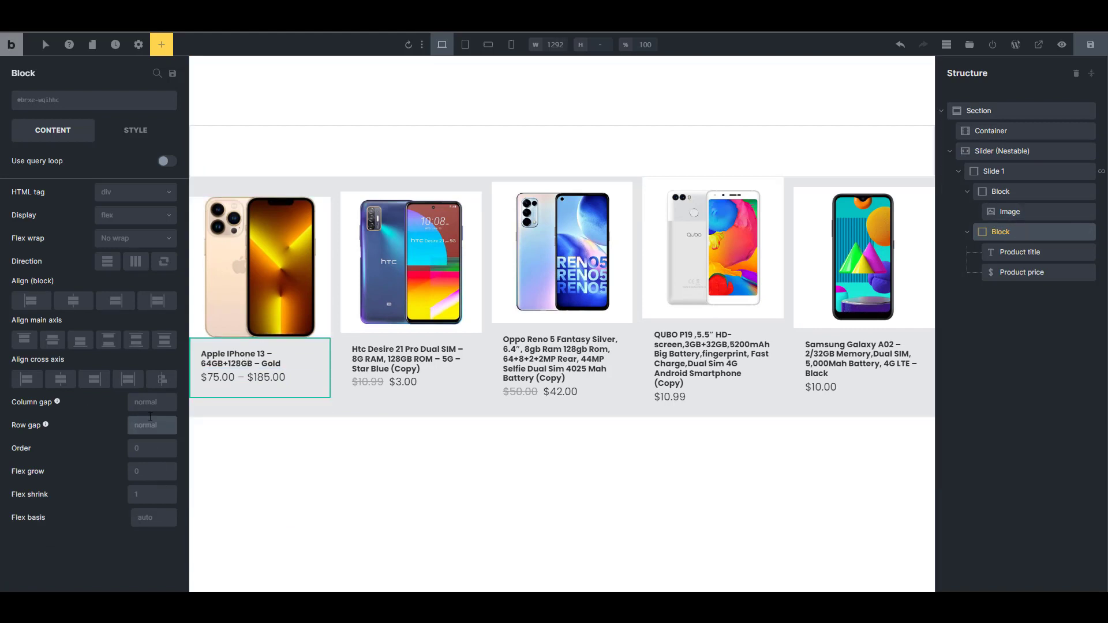
text(1rem)
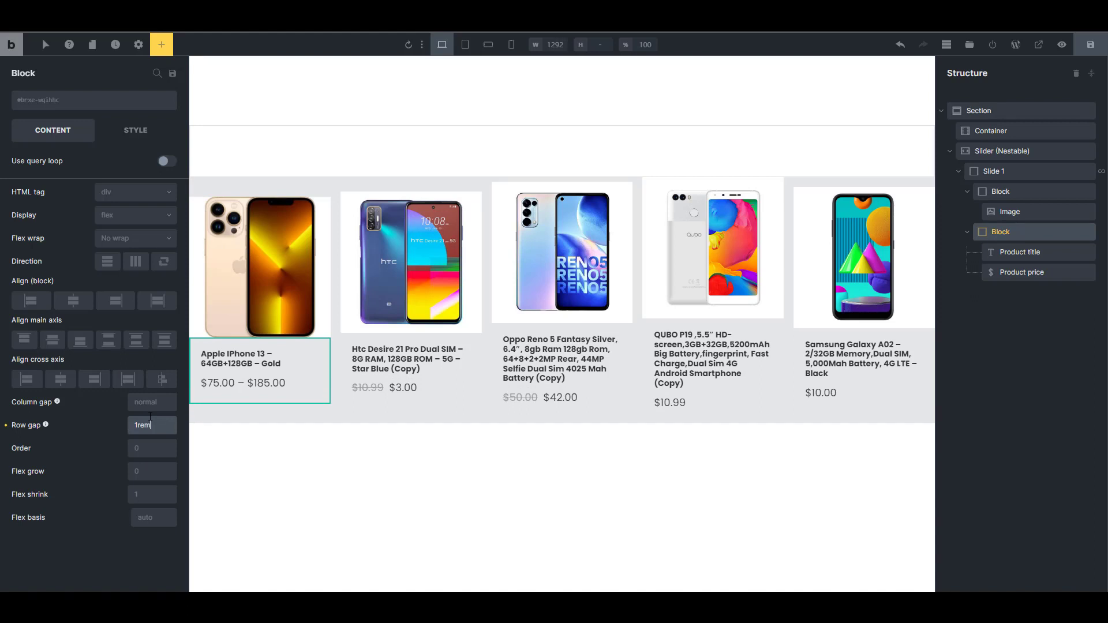
click(967, 191)
click(967, 211)
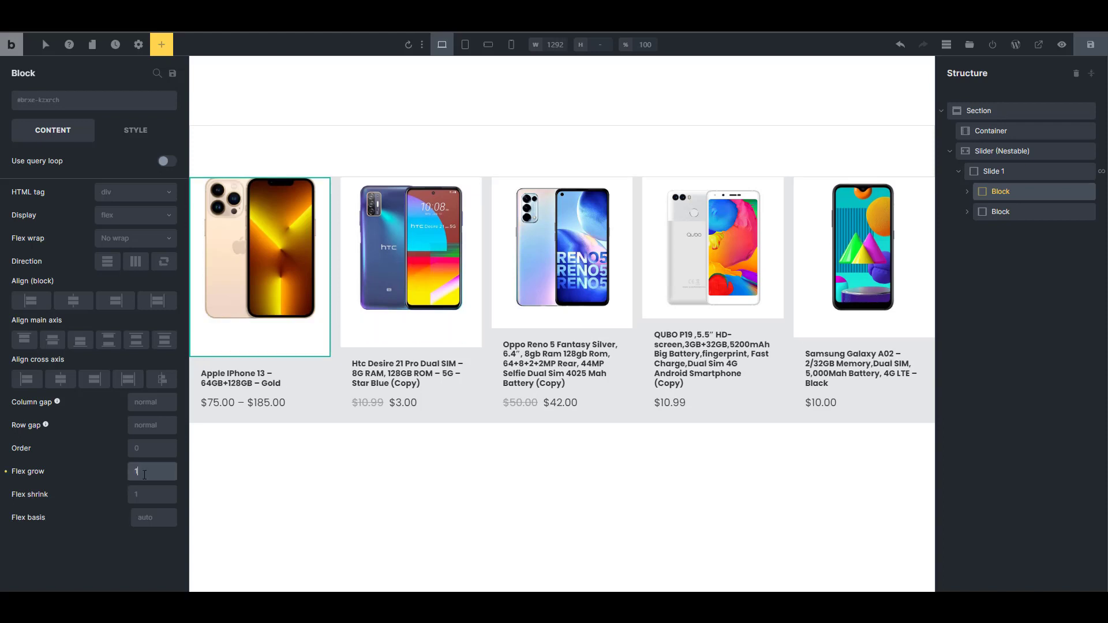
click(1016, 211)
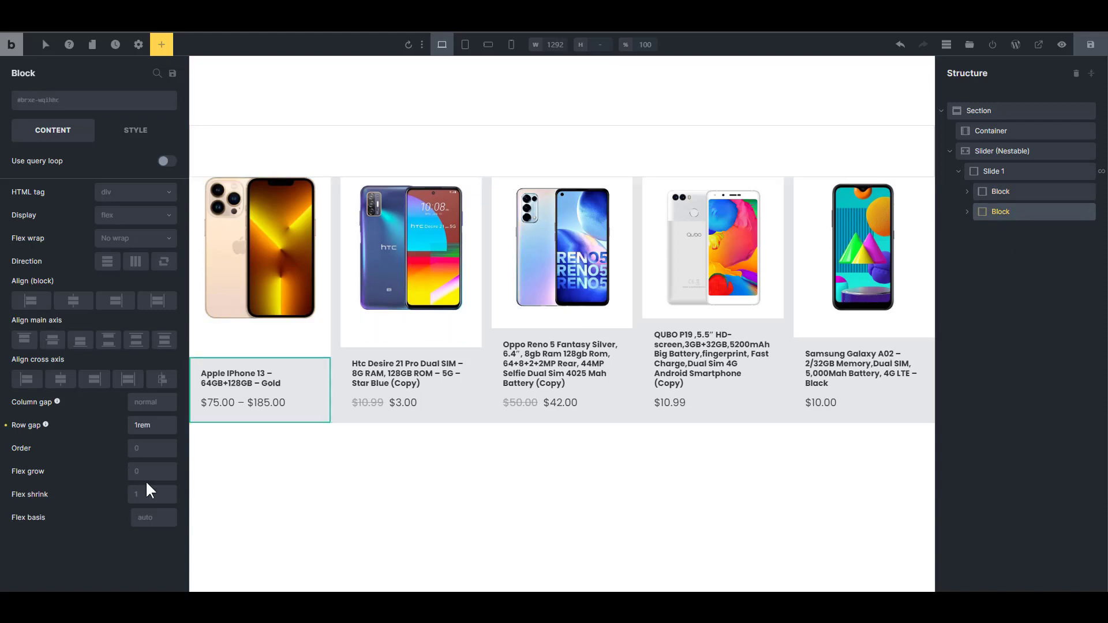
click(149, 471)
text(1)
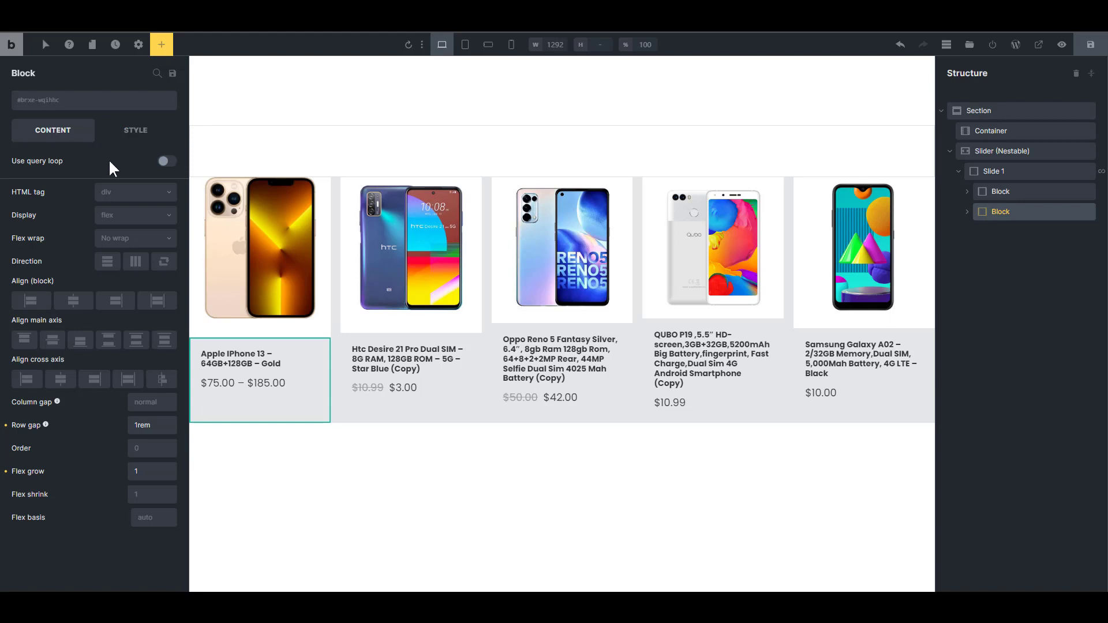
click(134, 130)
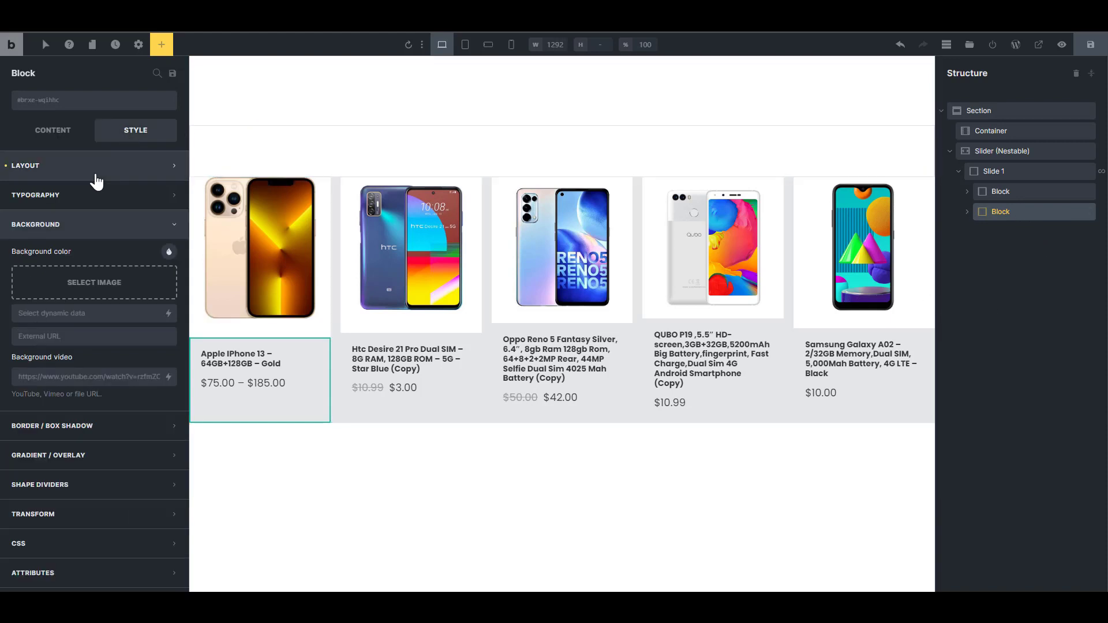
Apply the #f9f9f9 swatch as the title-and-price block's background colour, then select Slide 1.
click(169, 252)
click(28, 280)
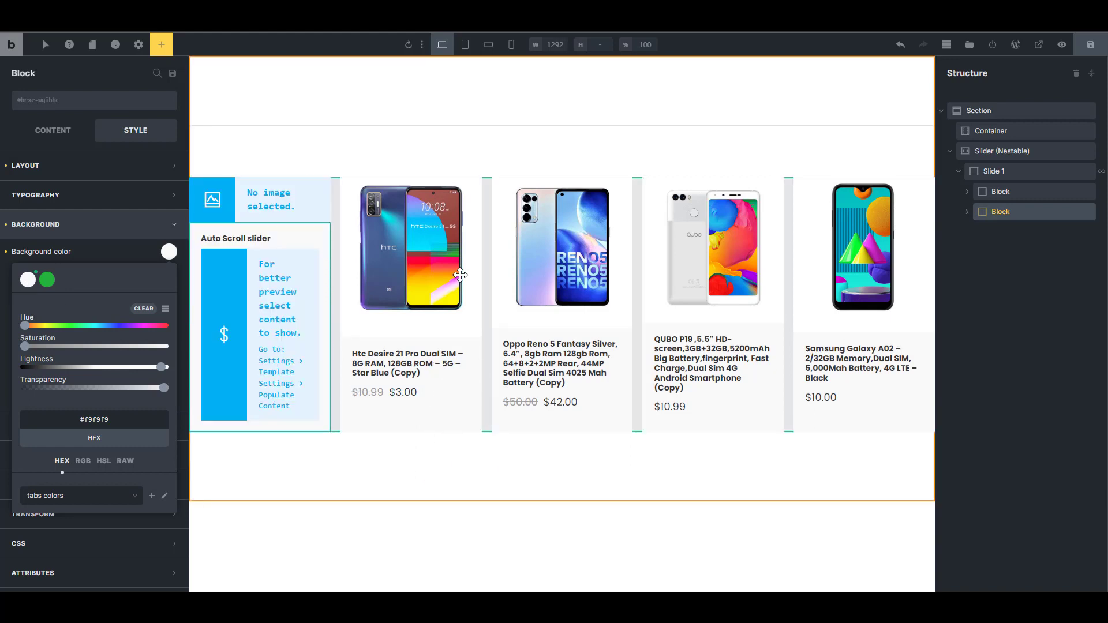
click(999, 172)
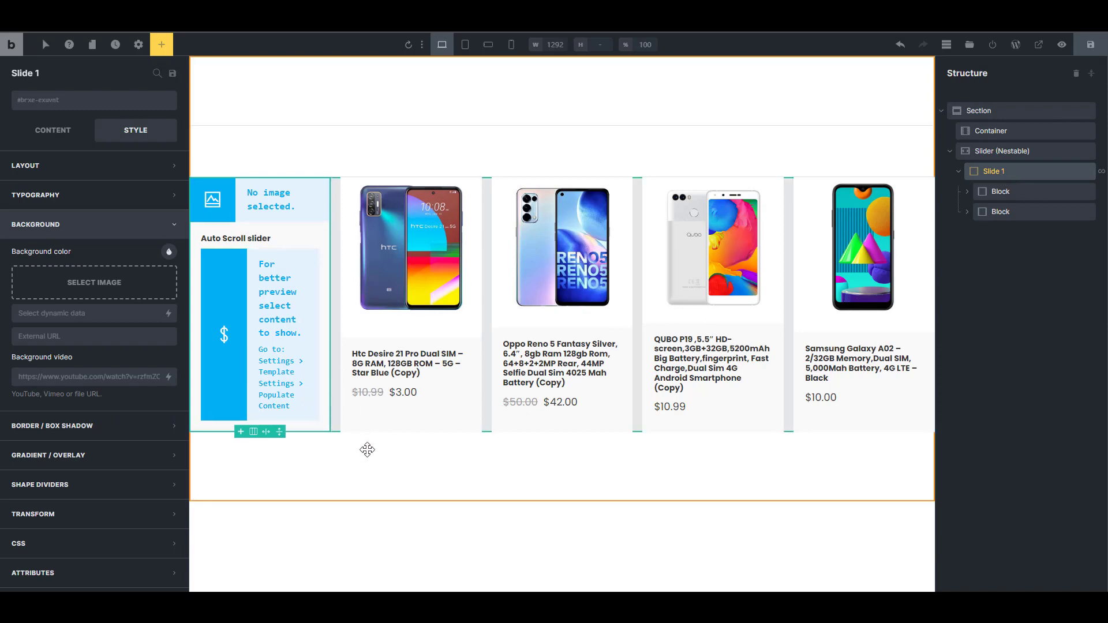
Set Slide 1's border corner radius to 2rem.
click(164, 224)
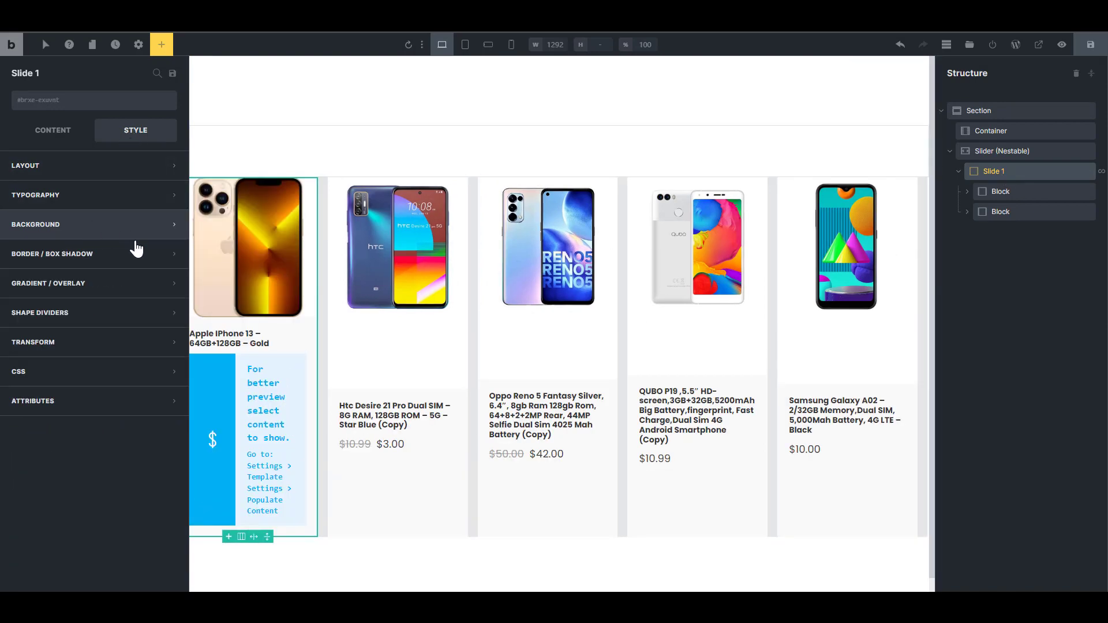
click(94, 257)
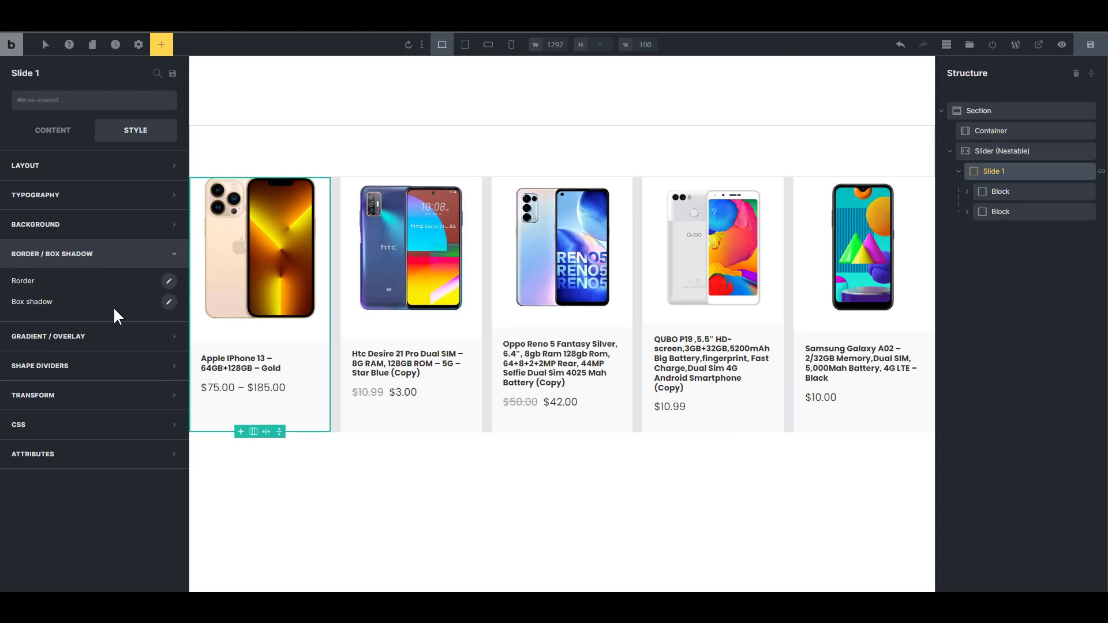
click(169, 282)
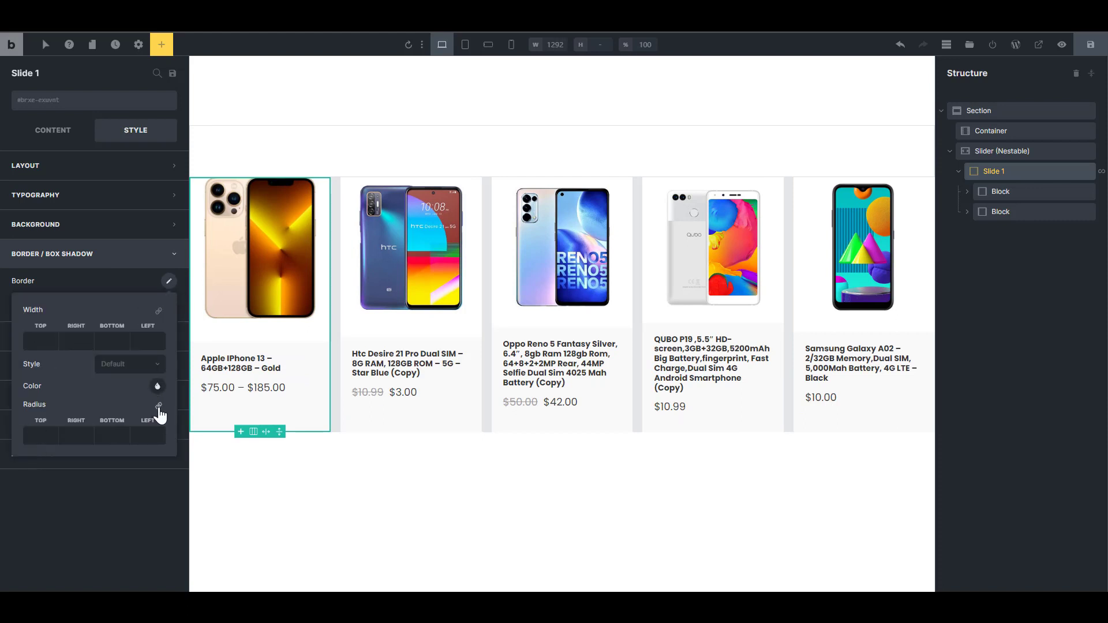
click(43, 436)
text(2rem)
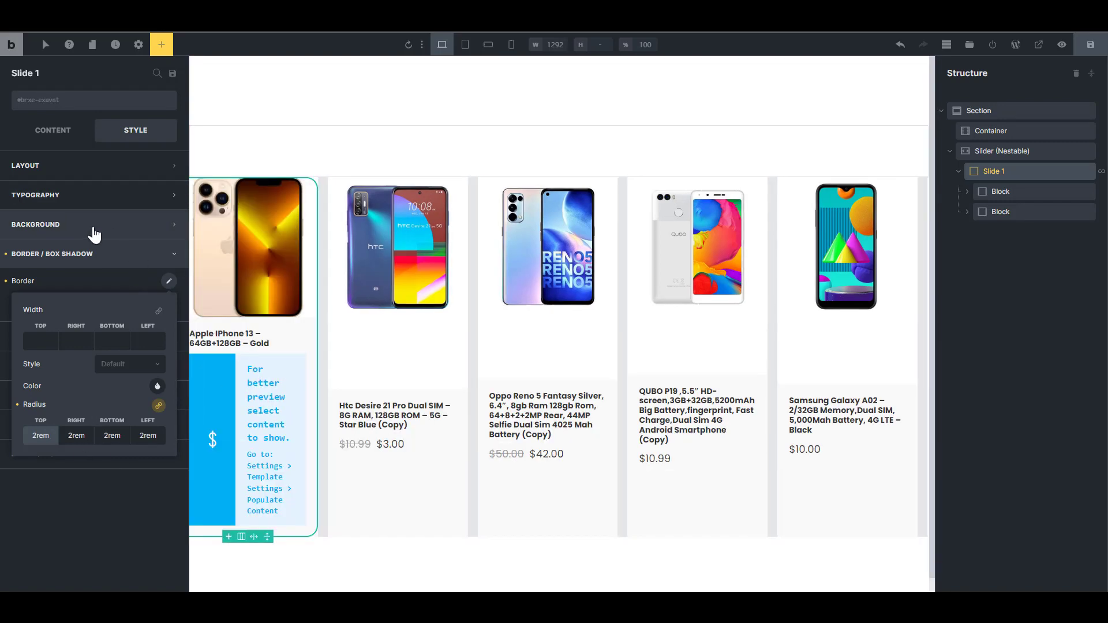
Set Slide 1's overflow to hidden under its layout settings.
click(99, 170)
scroll(110, 323, down, 1)
scroll(125, 359, down, 5)
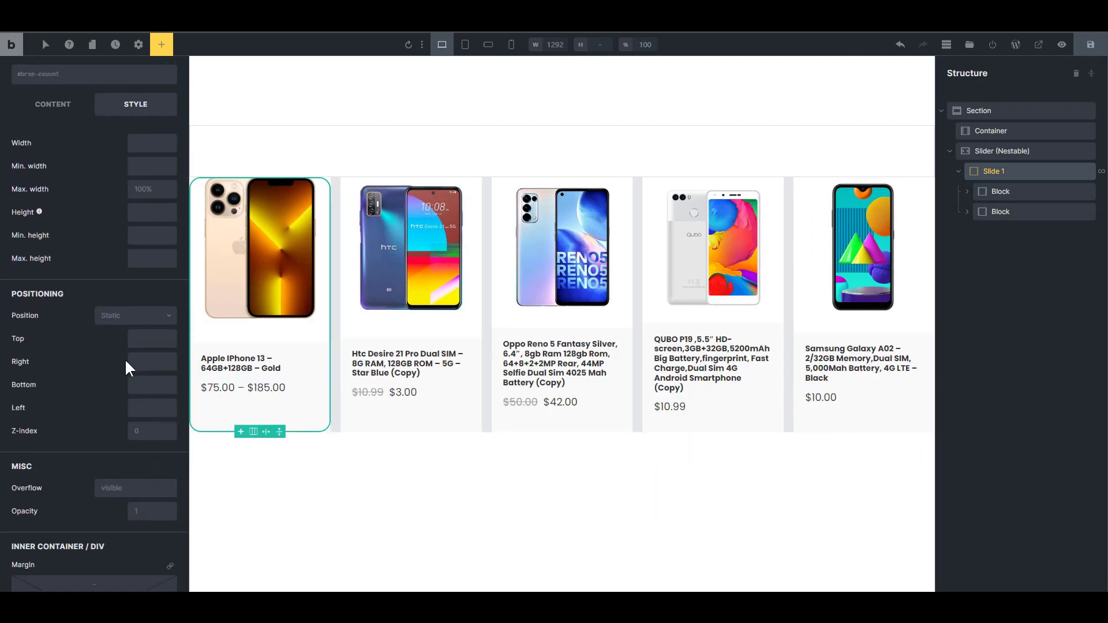
click(134, 343)
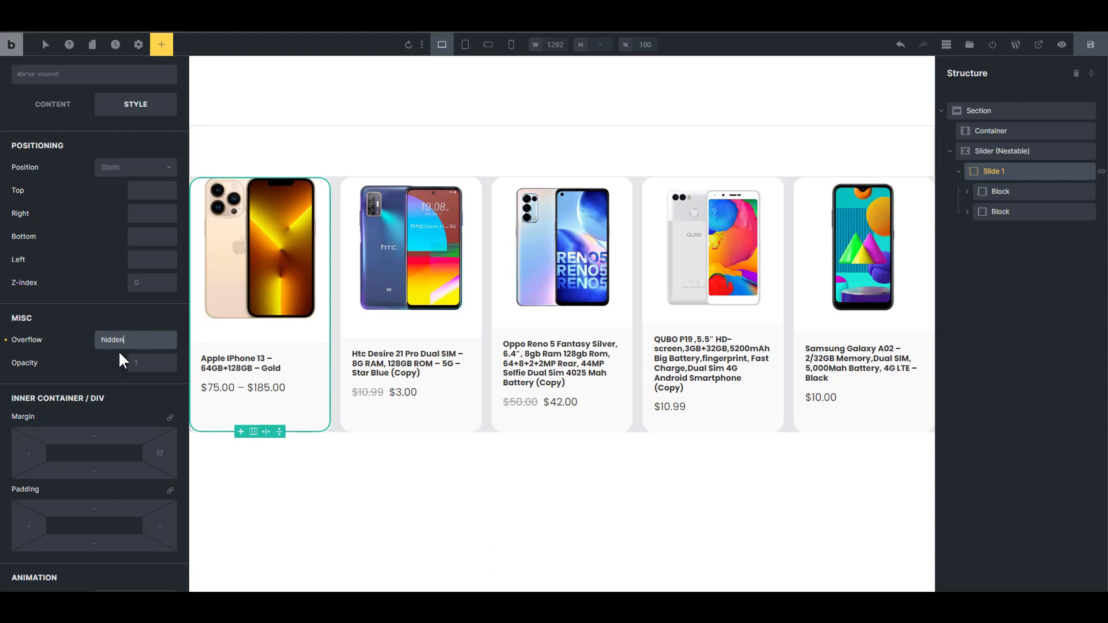
scroll(121, 361, up, 1)
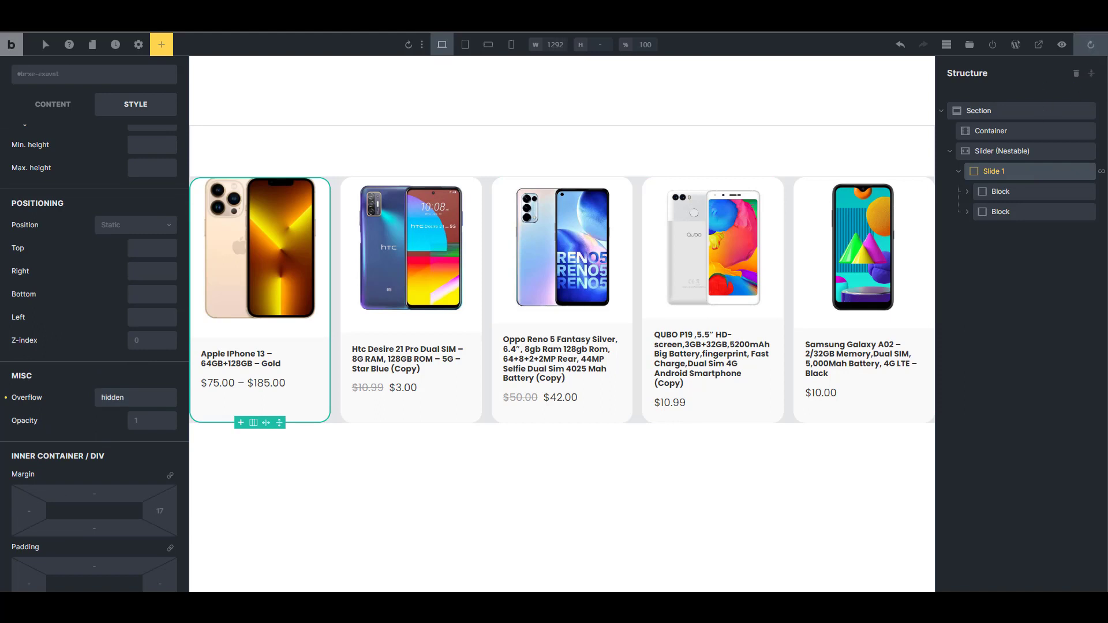
click(982, 133)
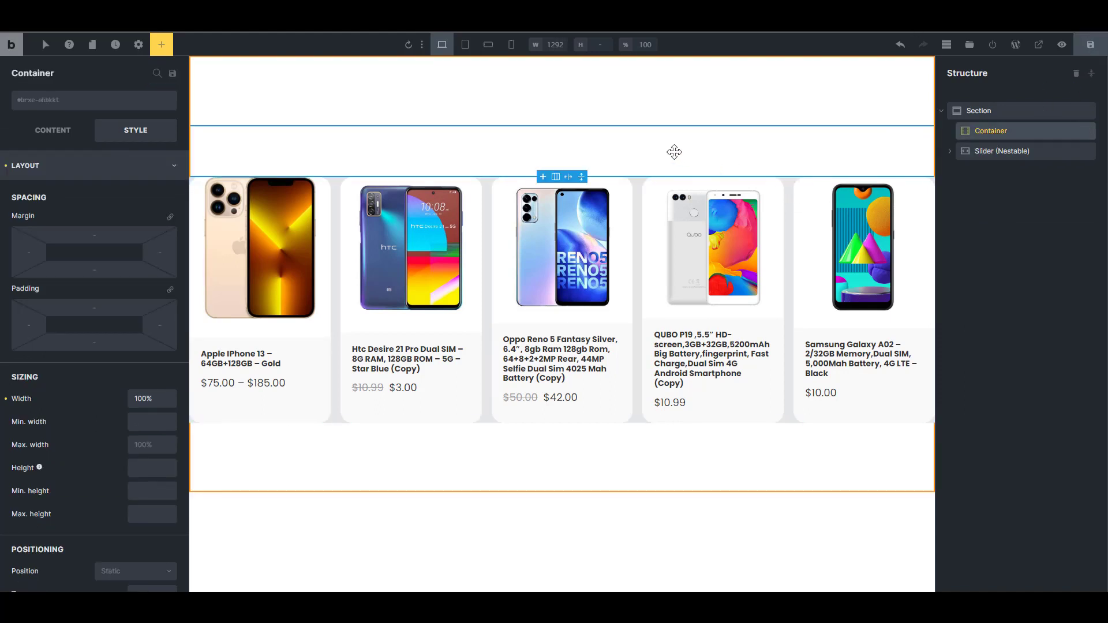
Drag the Slider (Nestable) into the Container in the Structure panel and save the page.
click(984, 151)
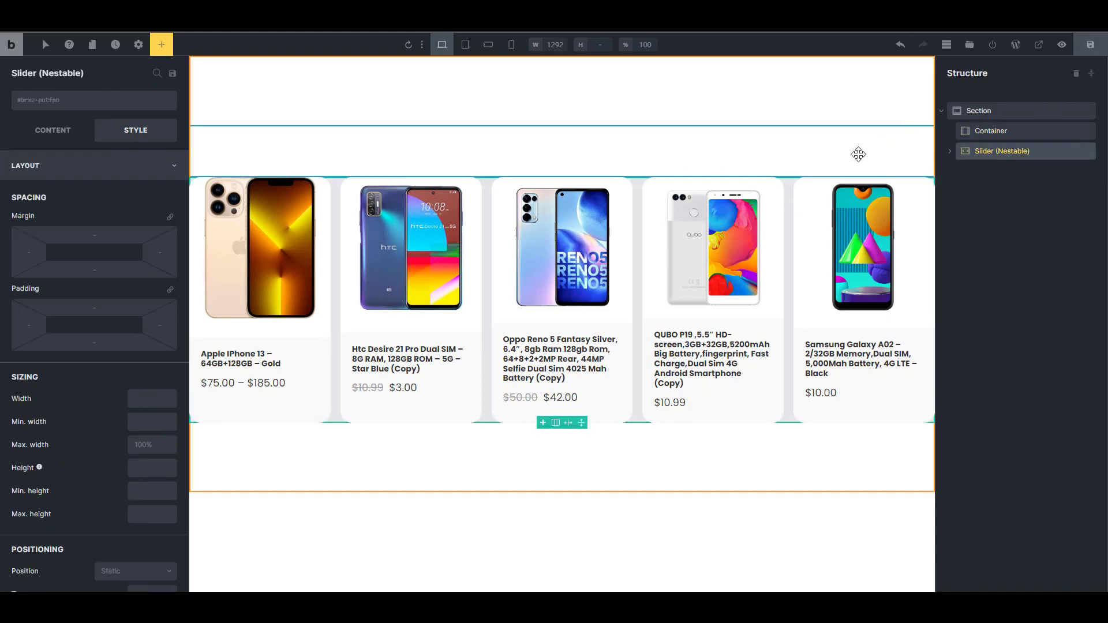
click(1016, 131)
drag(994, 152, 999, 131)
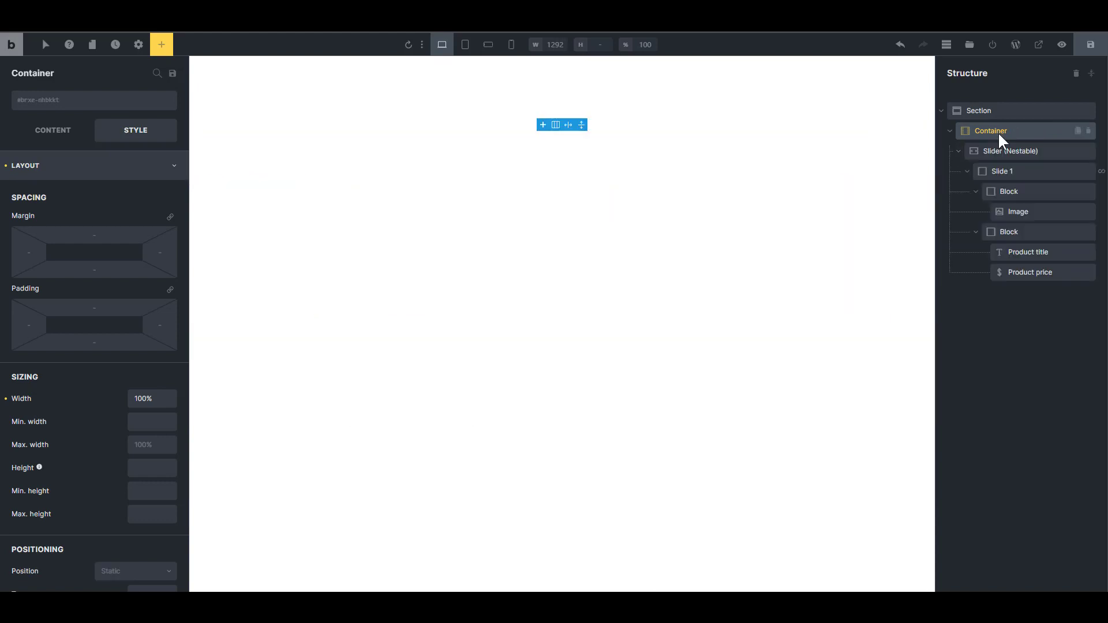
click(960, 151)
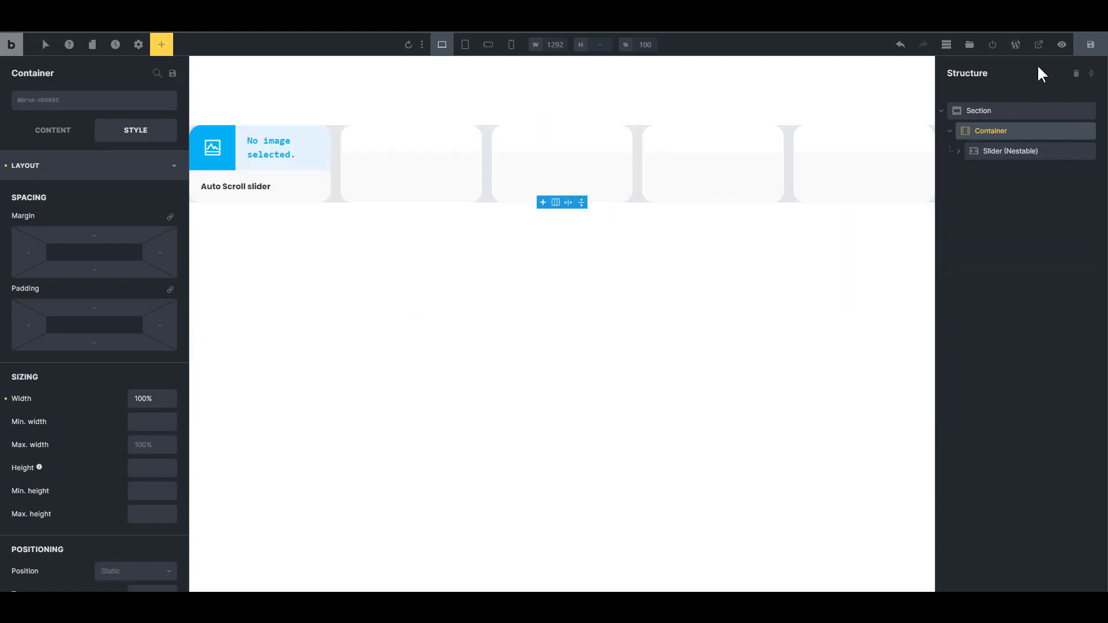
click(1090, 45)
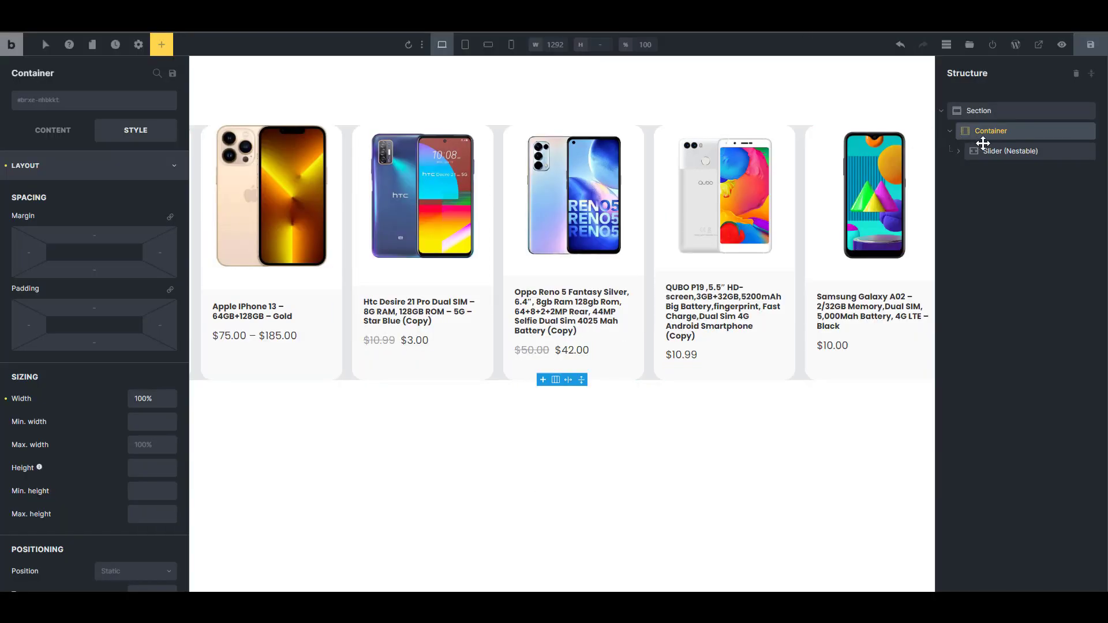
click(999, 148)
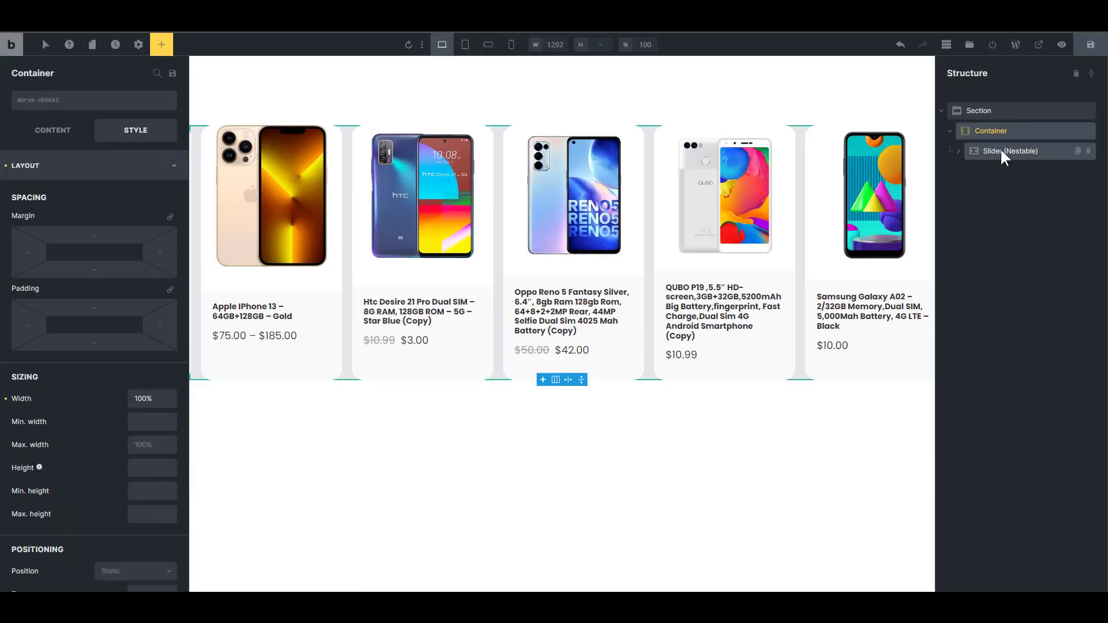
Clear the slider's own background colour.
click(86, 166)
click(67, 231)
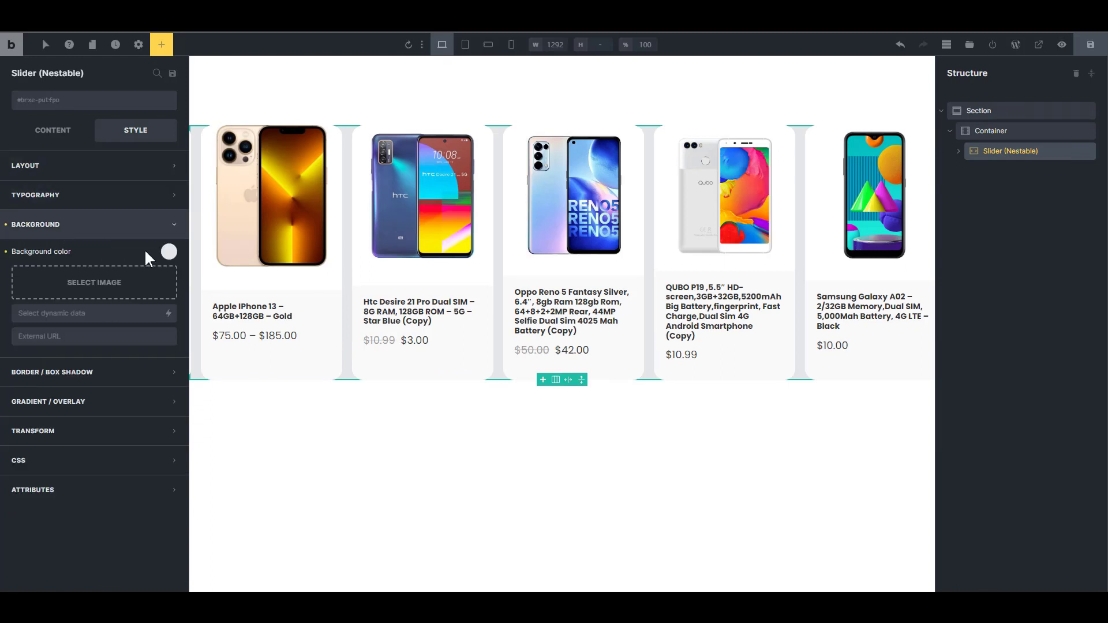
click(166, 253)
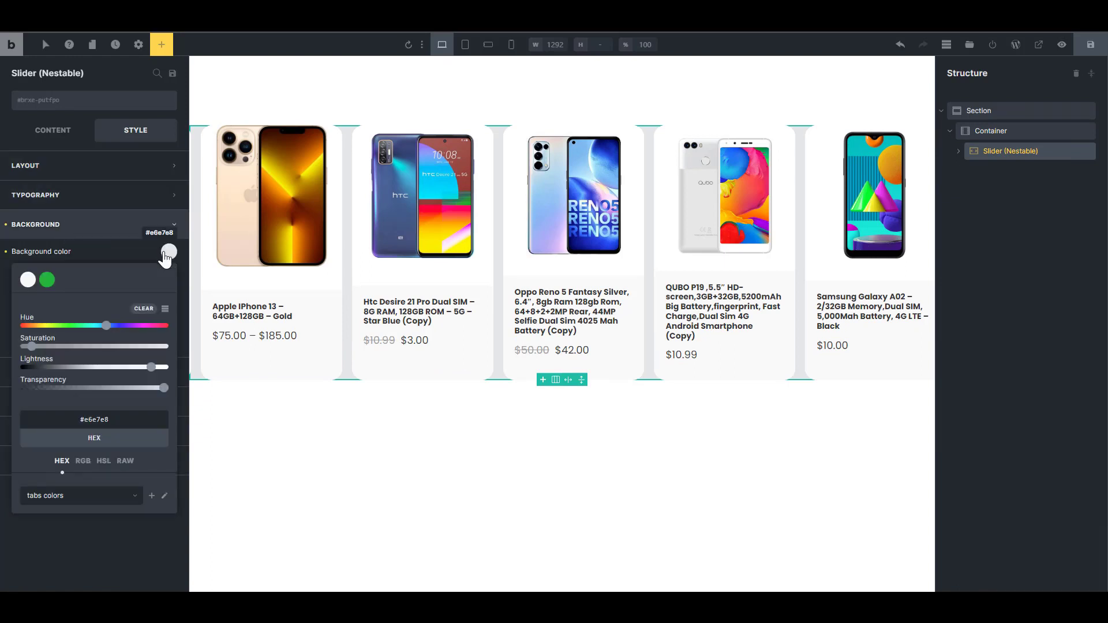
click(6, 252)
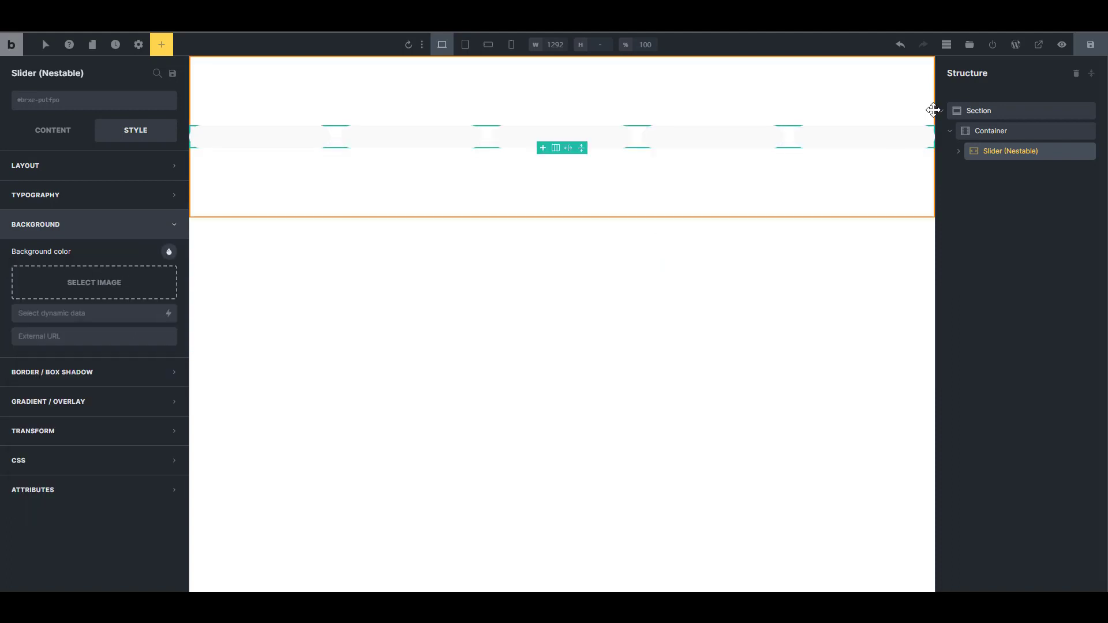
Set the Section's background colour to light grey #e3e6e8 using the picker sliders.
click(978, 114)
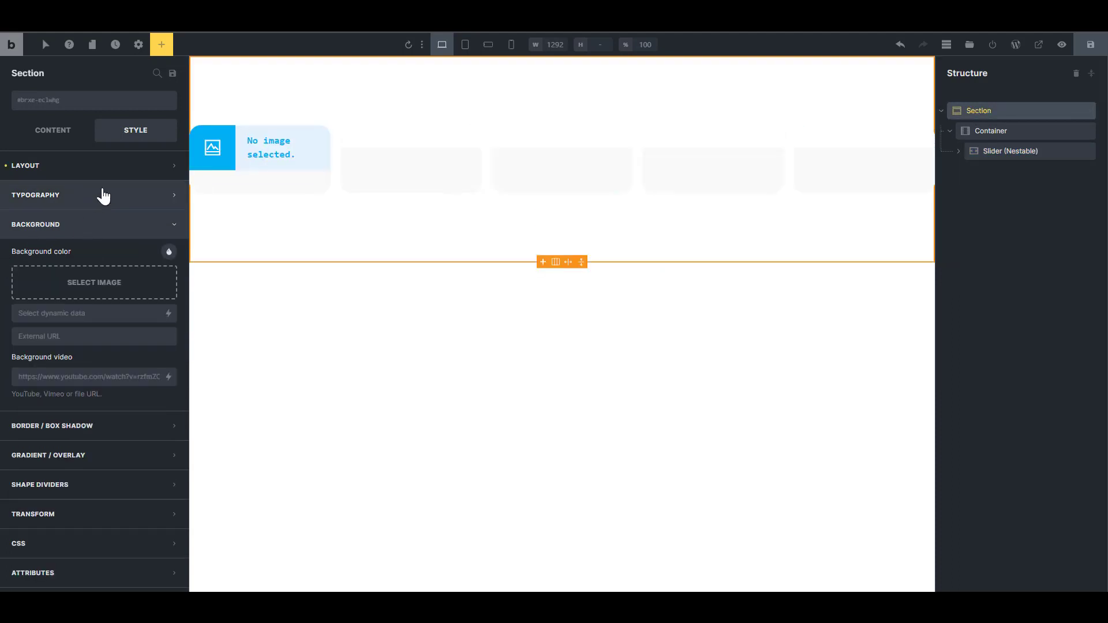
click(169, 252)
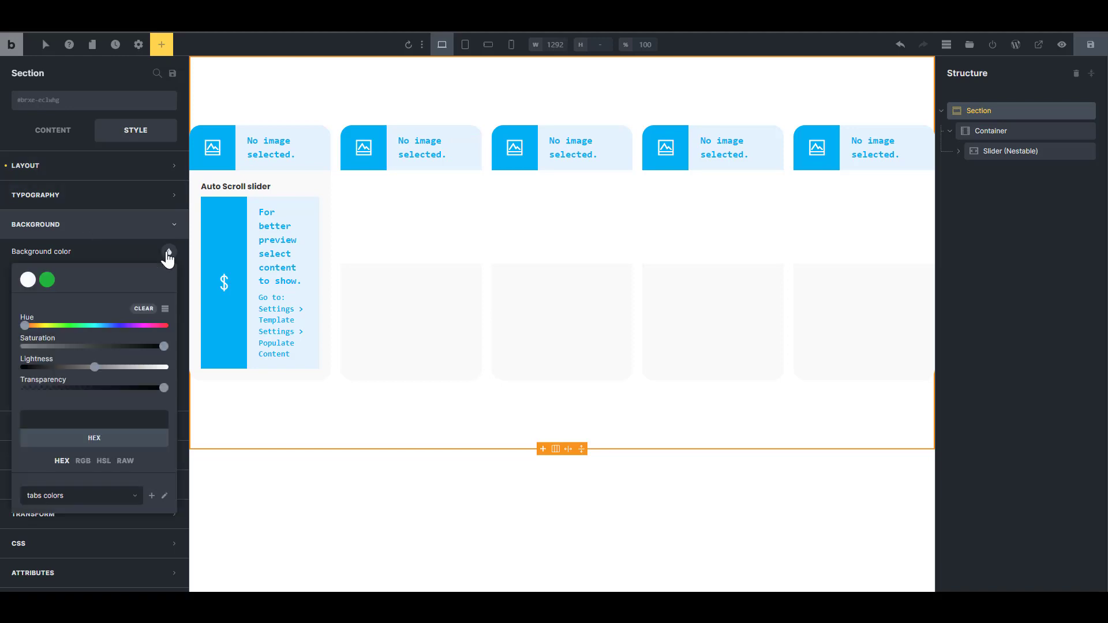
drag(50, 327, 96, 327)
drag(118, 366, 151, 381)
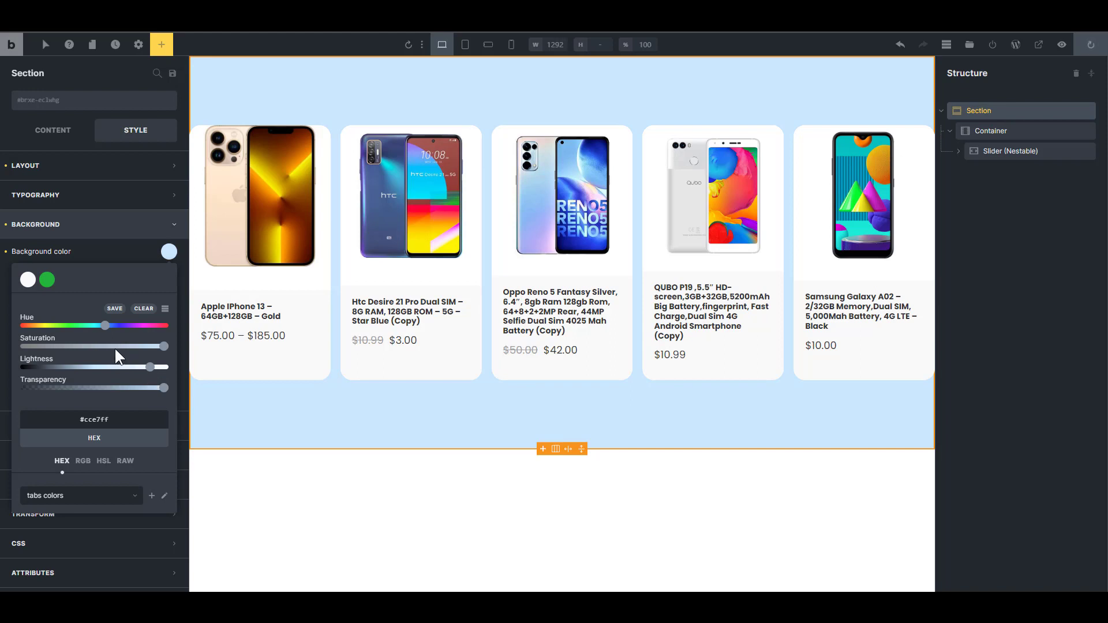
drag(116, 347, 39, 350)
Save the page and check the result on the live site.
click(1083, 50)
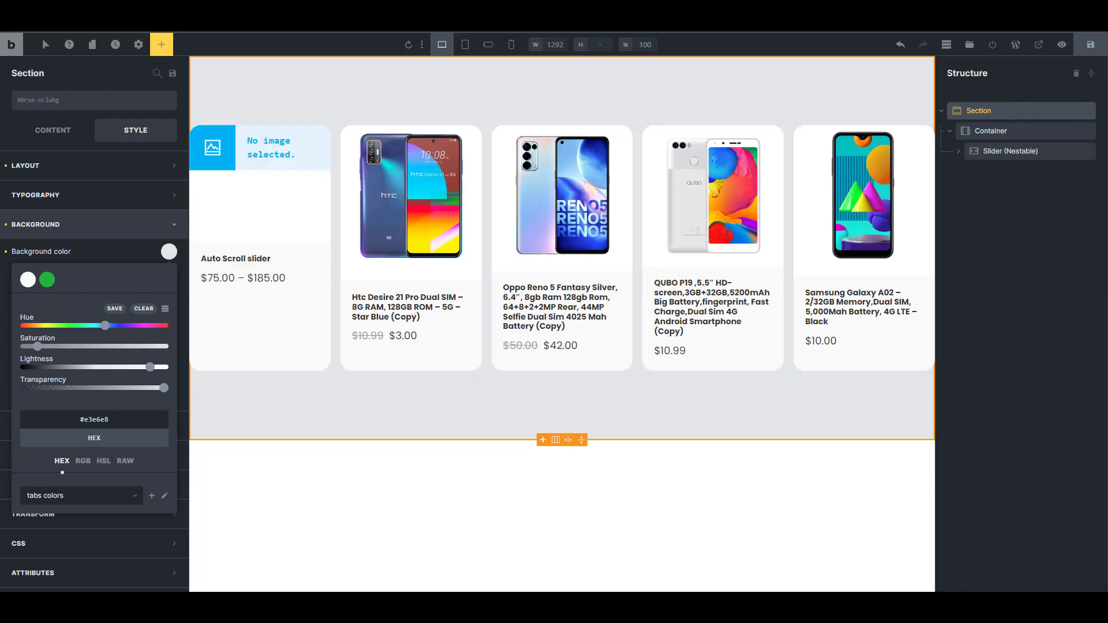
key(ctrl+Tab)
key(F5)
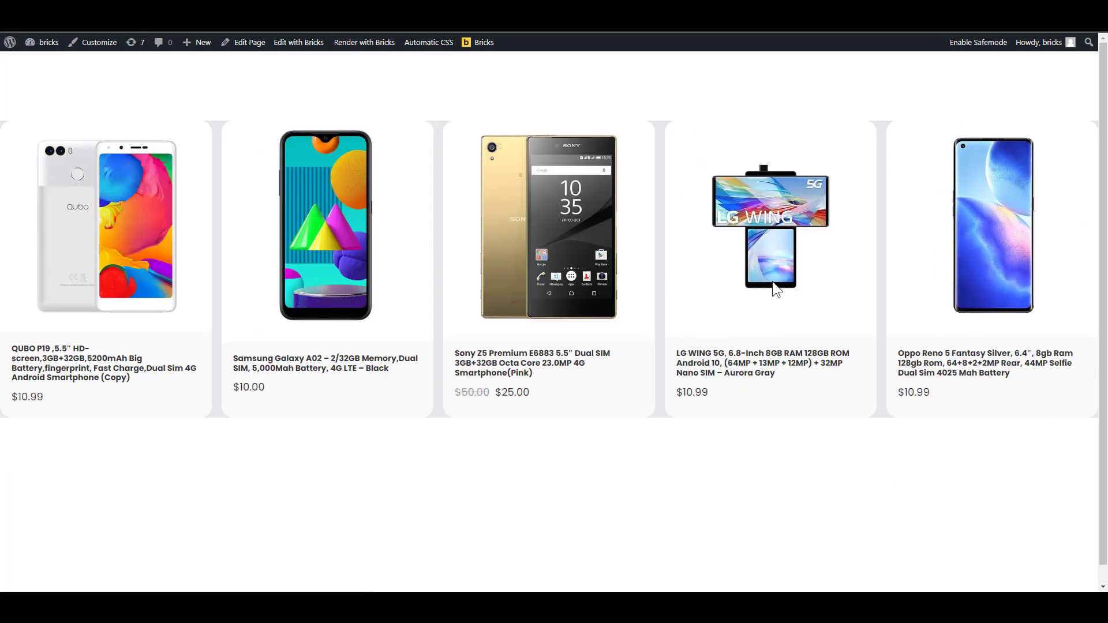
key(ctrl+Tab)
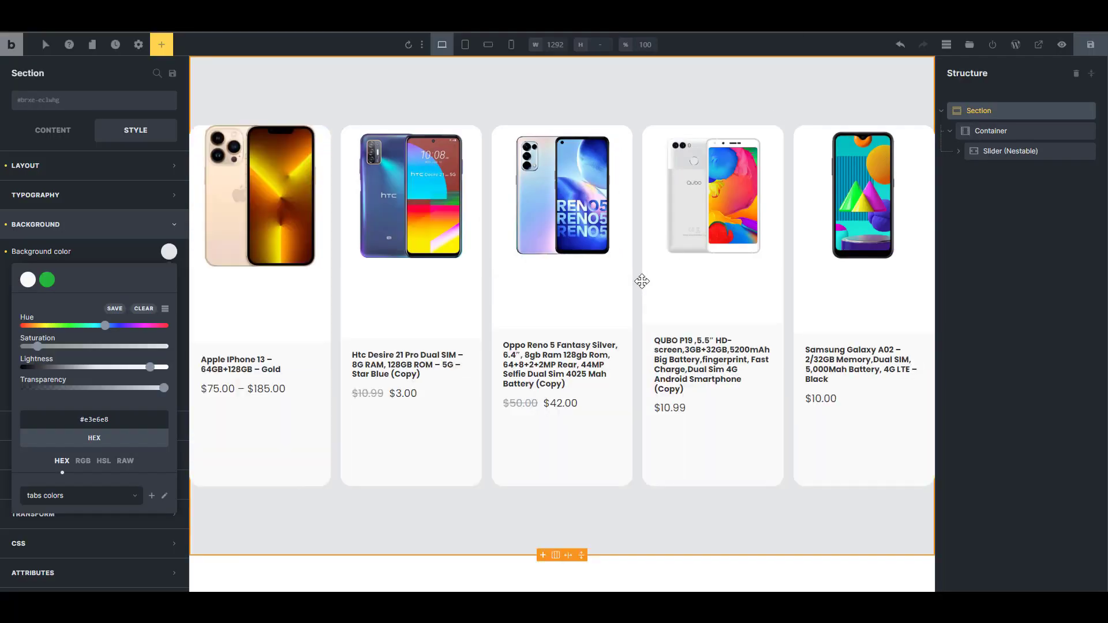
click(997, 151)
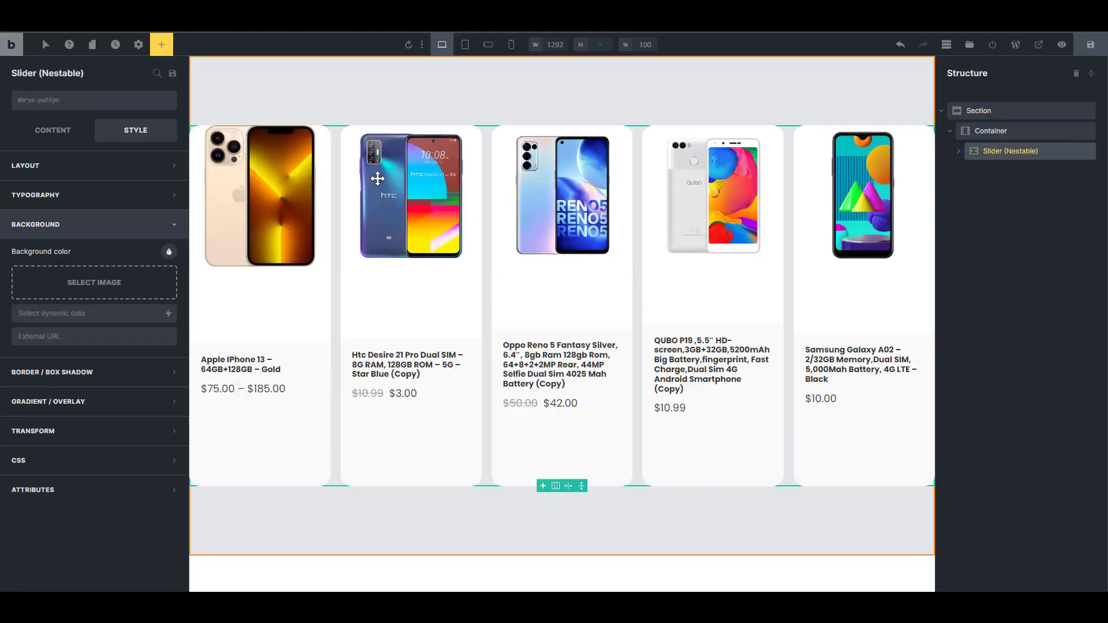
Toggle Autoplay off in the slider's Content options and save.
click(71, 136)
click(60, 272)
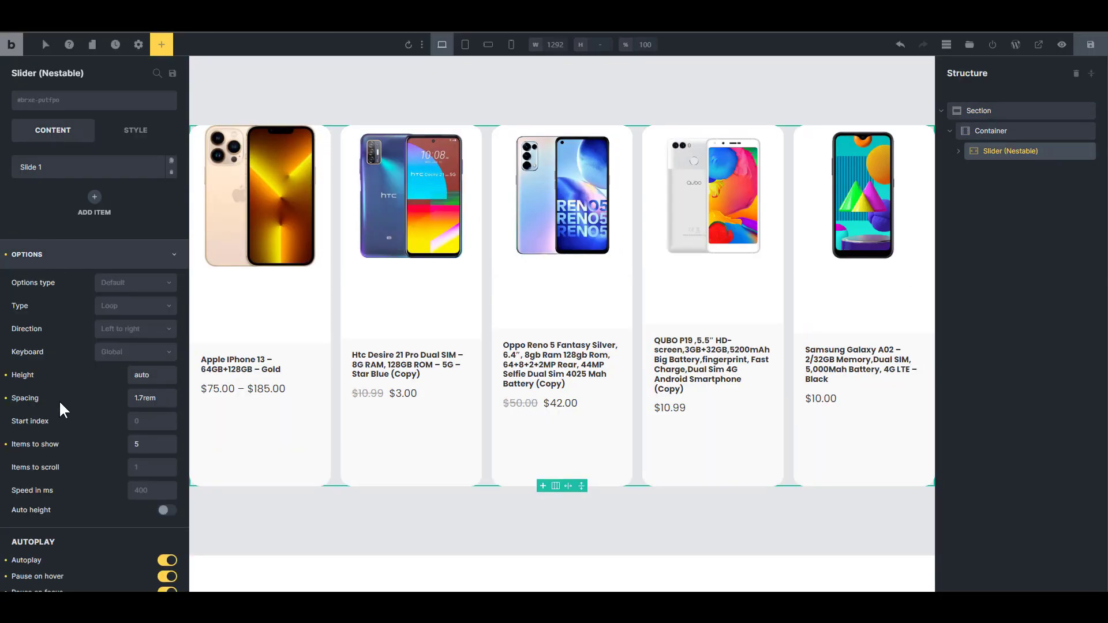
scroll(64, 415, down, 3)
click(167, 431)
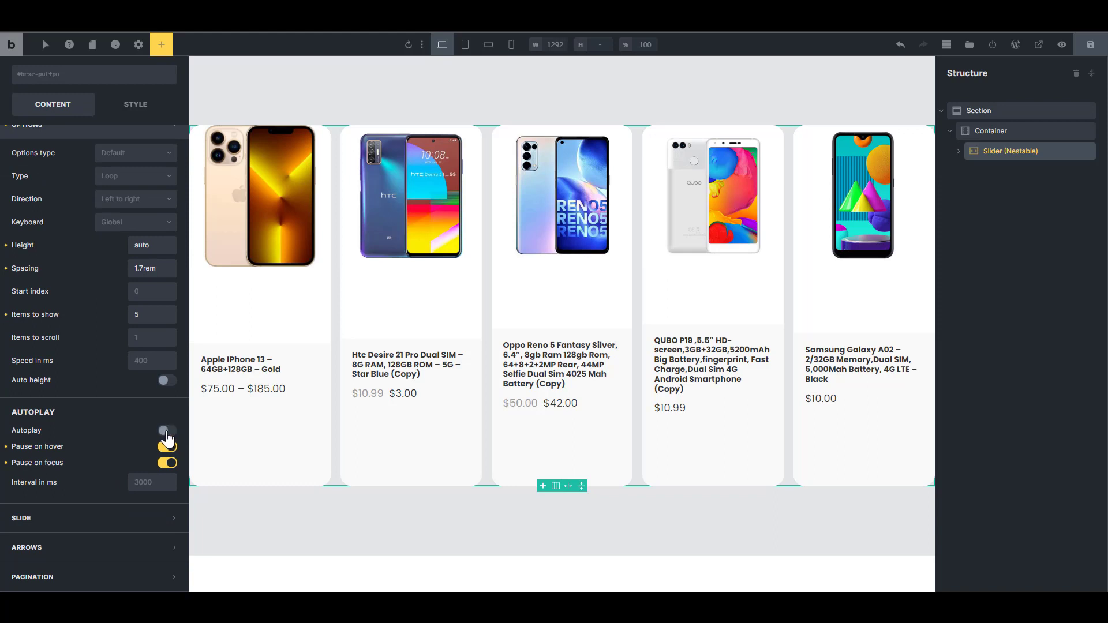
click(1088, 51)
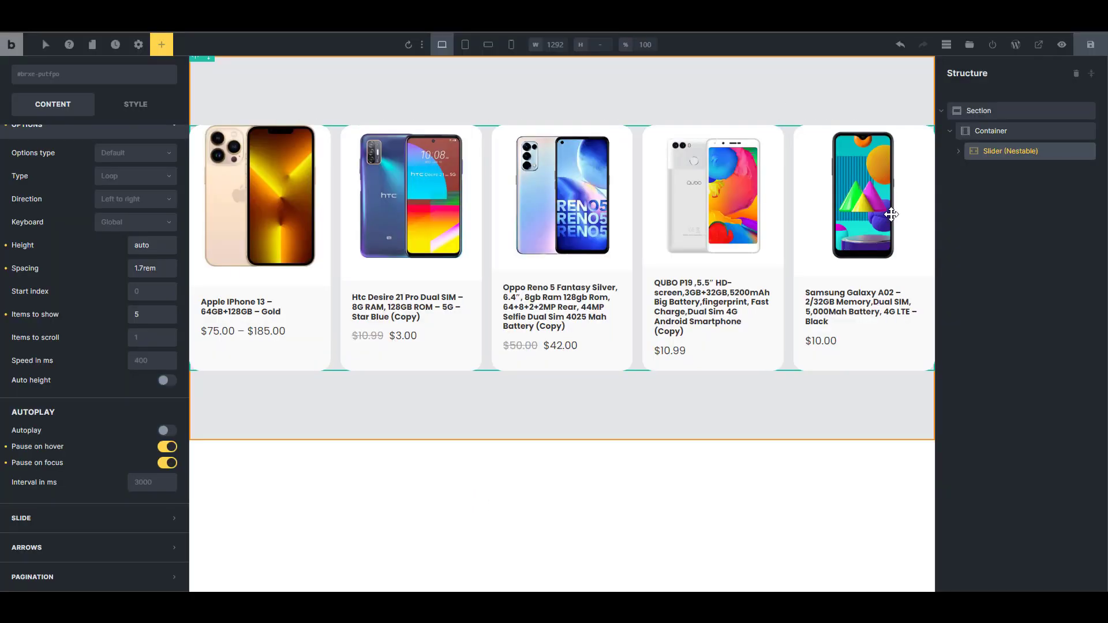
Try a max height of 250, then 200, on the product Image element.
click(978, 172)
click(1048, 210)
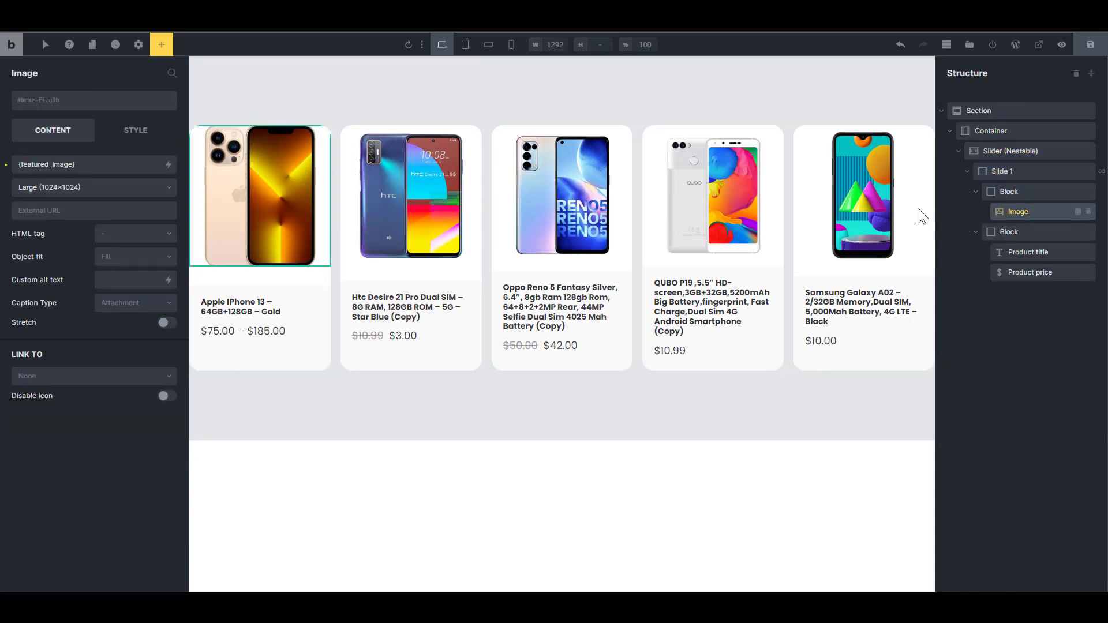
click(138, 131)
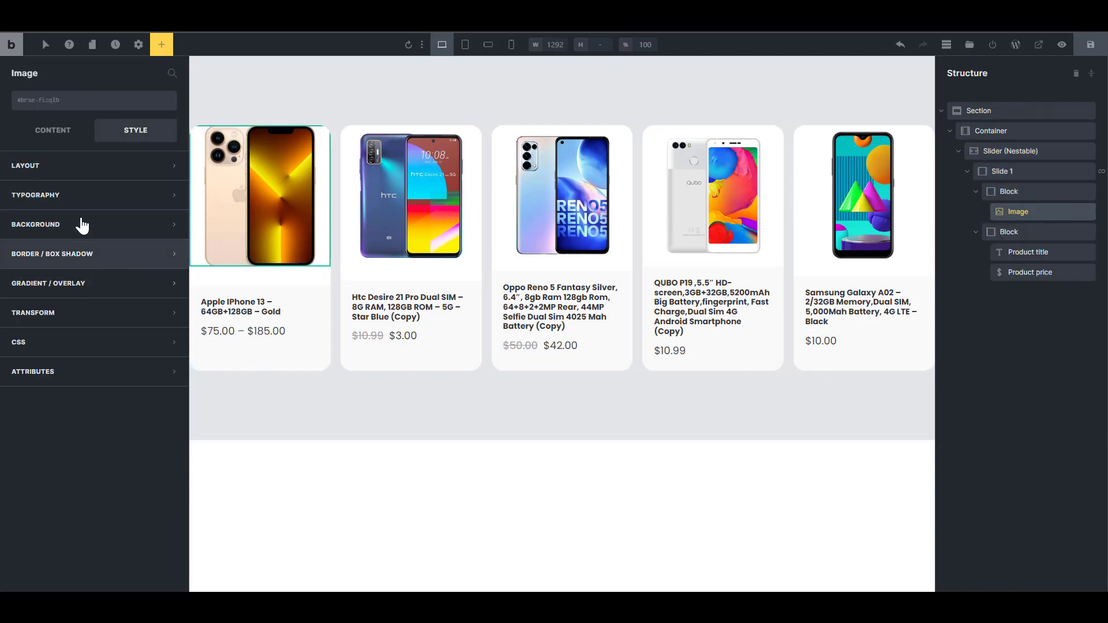
click(107, 173)
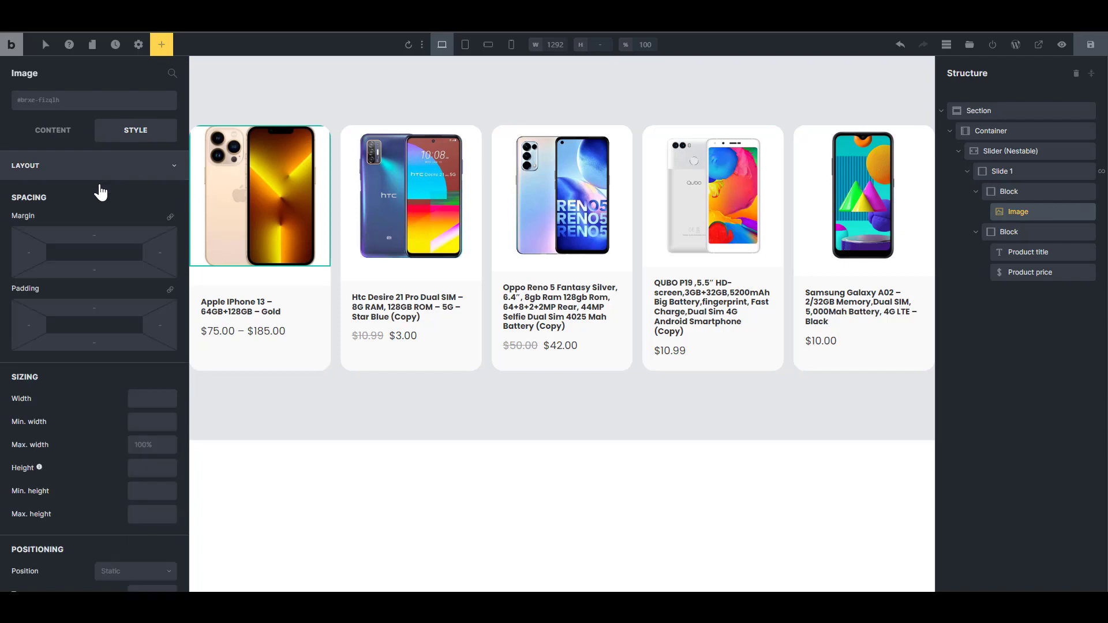
scroll(101, 442, down, 1)
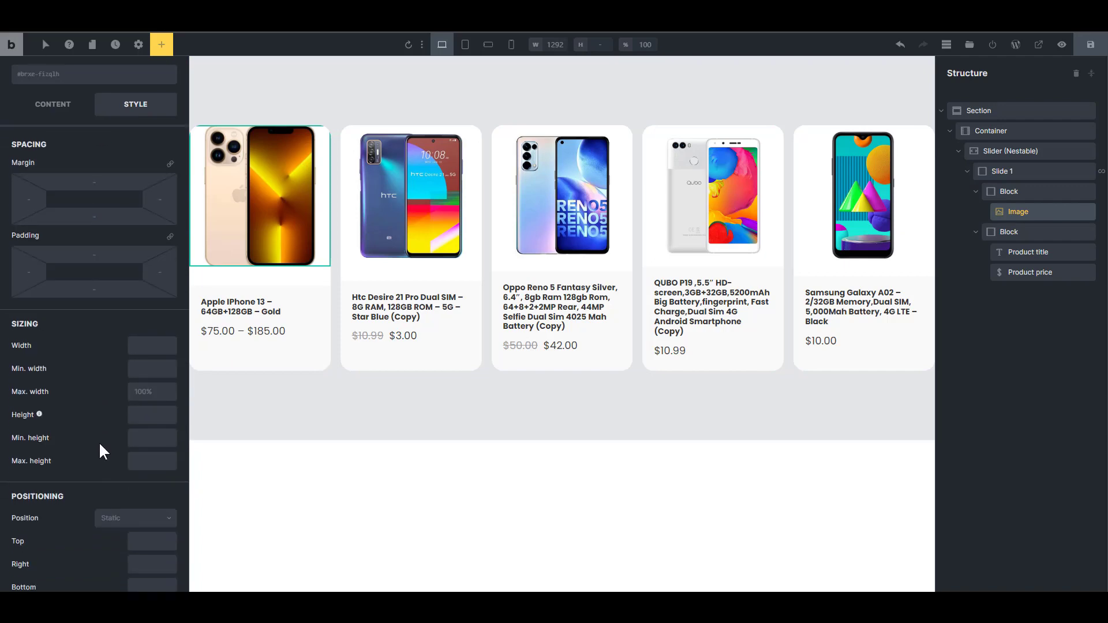
click(136, 457)
text(250)
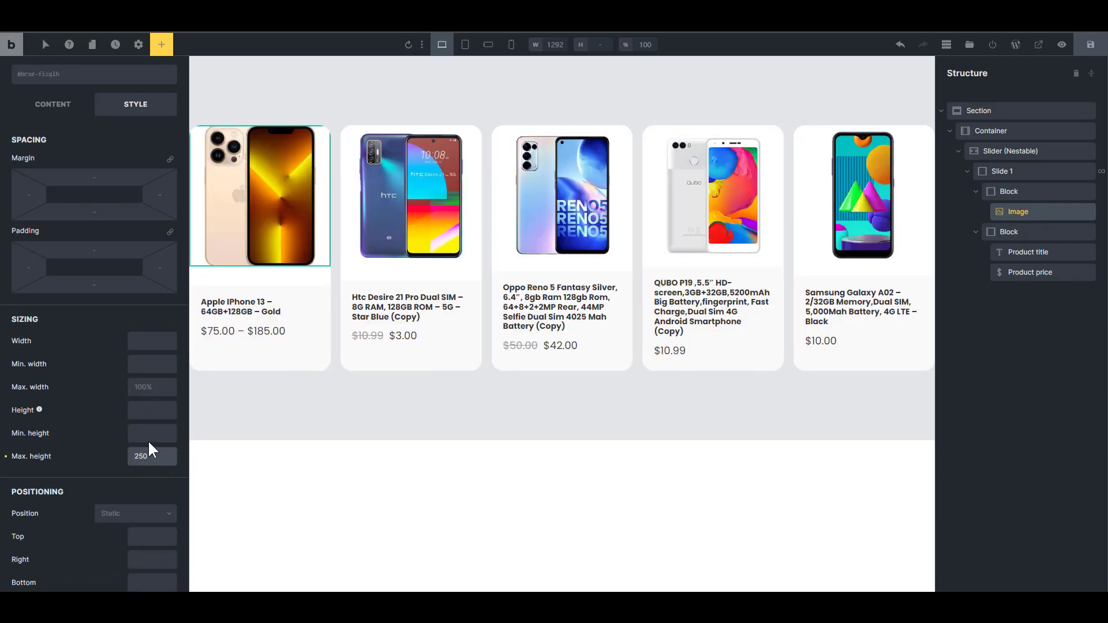
key(ctrl+a)
text(200)
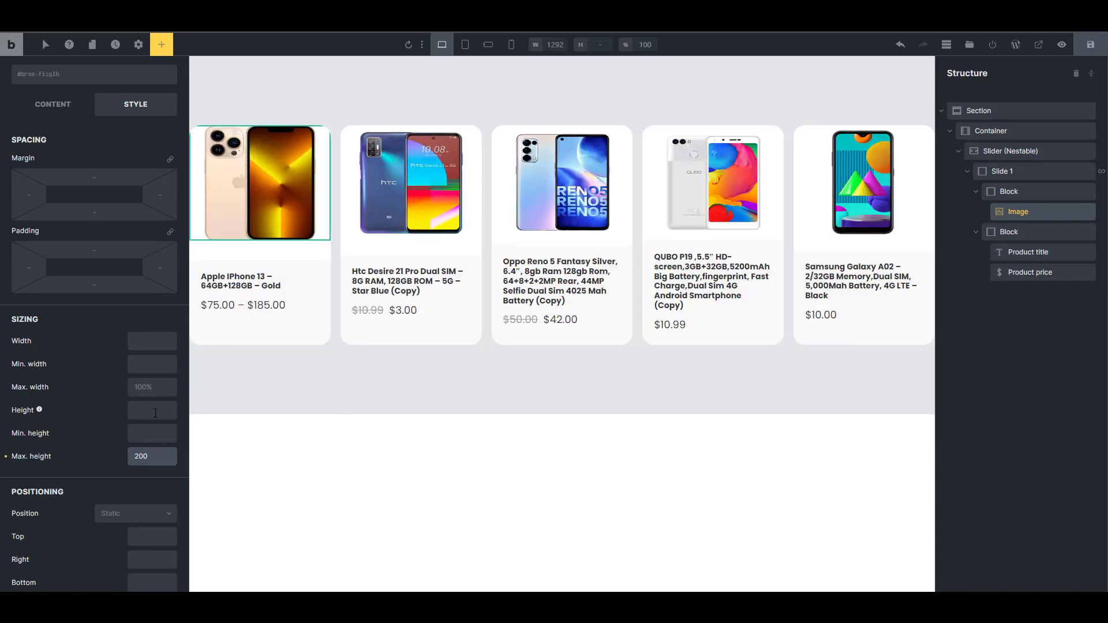
Set the image's object fit to Cover and remove its max height limit.
click(54, 109)
click(131, 257)
click(115, 312)
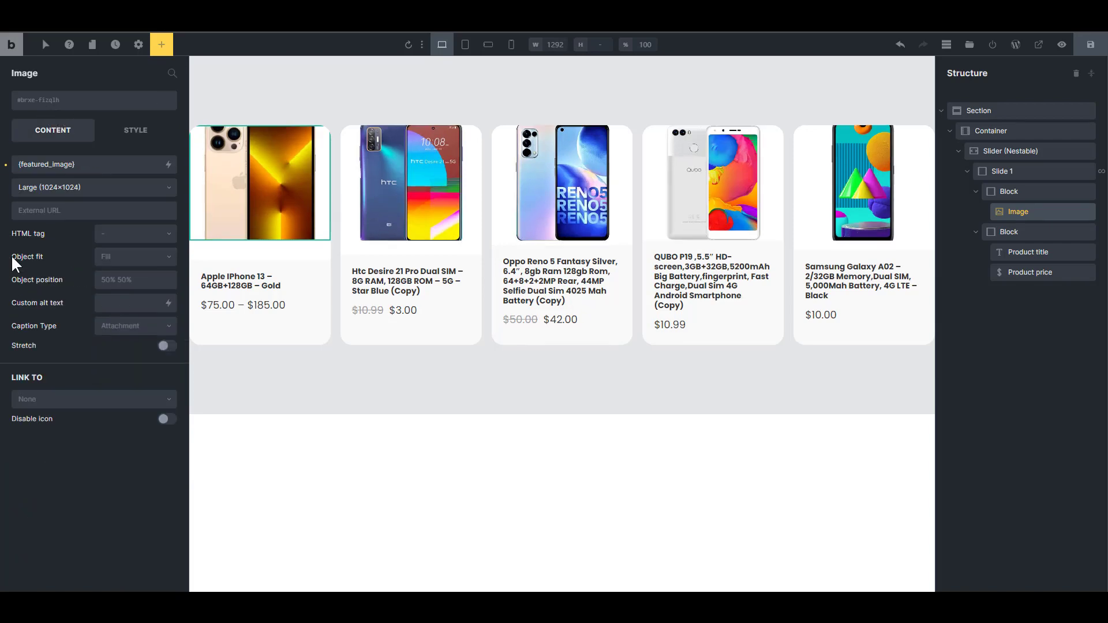
click(146, 134)
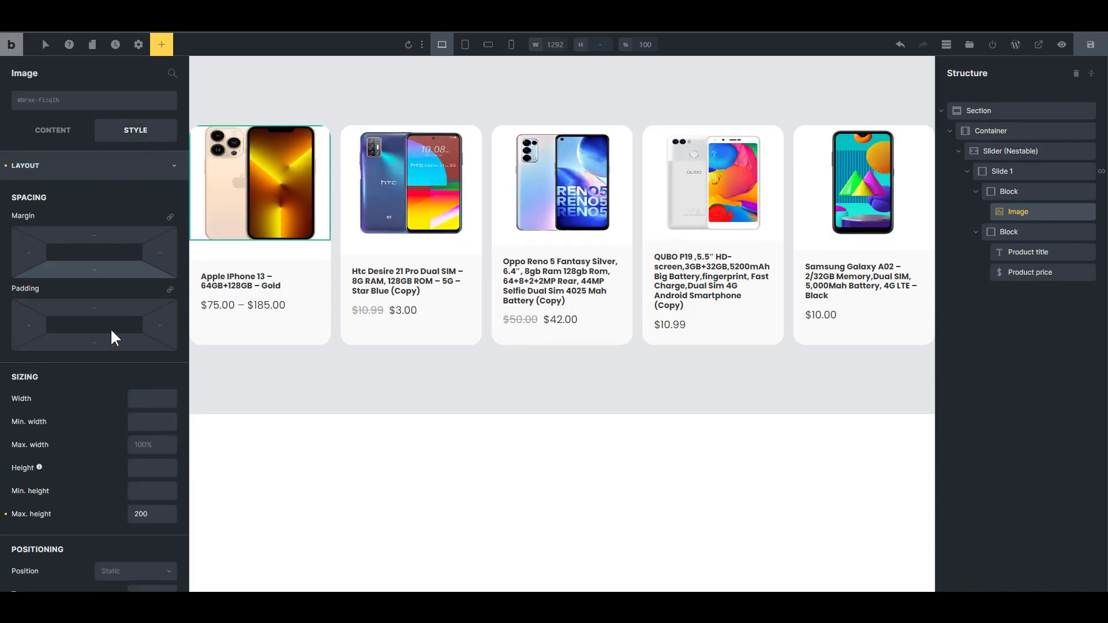
click(6, 514)
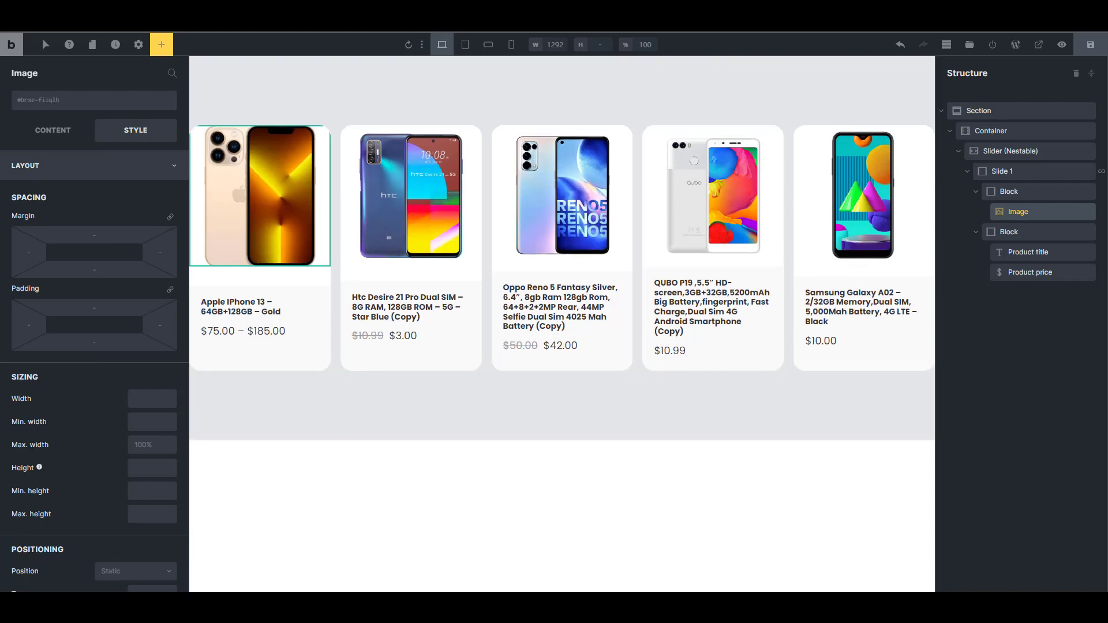
click(883, 26)
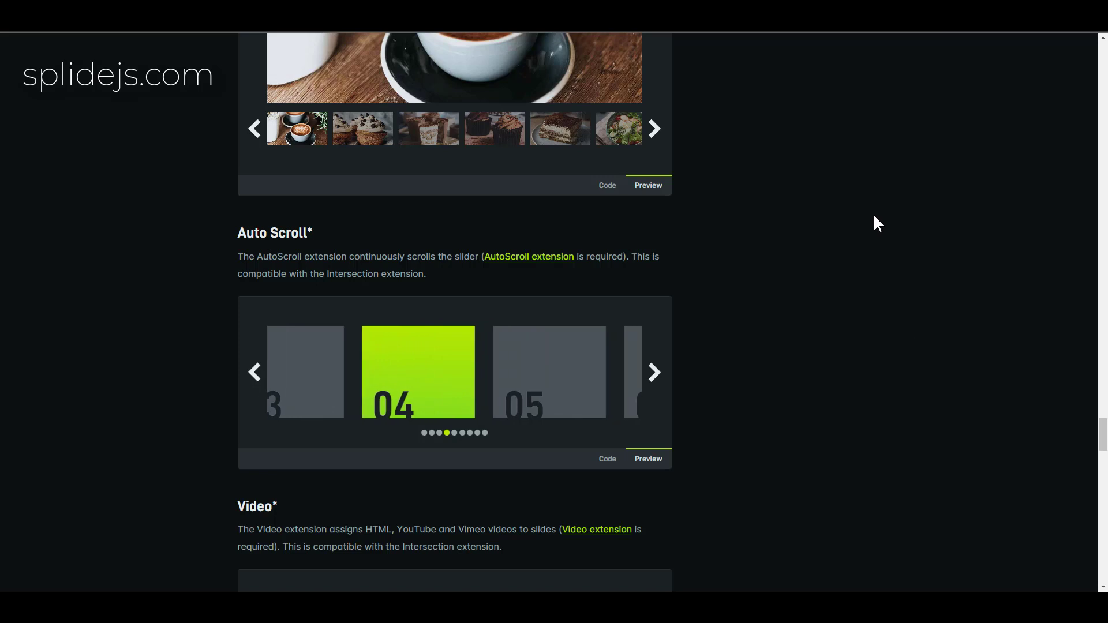
Open the AutoScroll extension documentation from the Splide Auto Scroll page.
scroll(348, 240, up, 3)
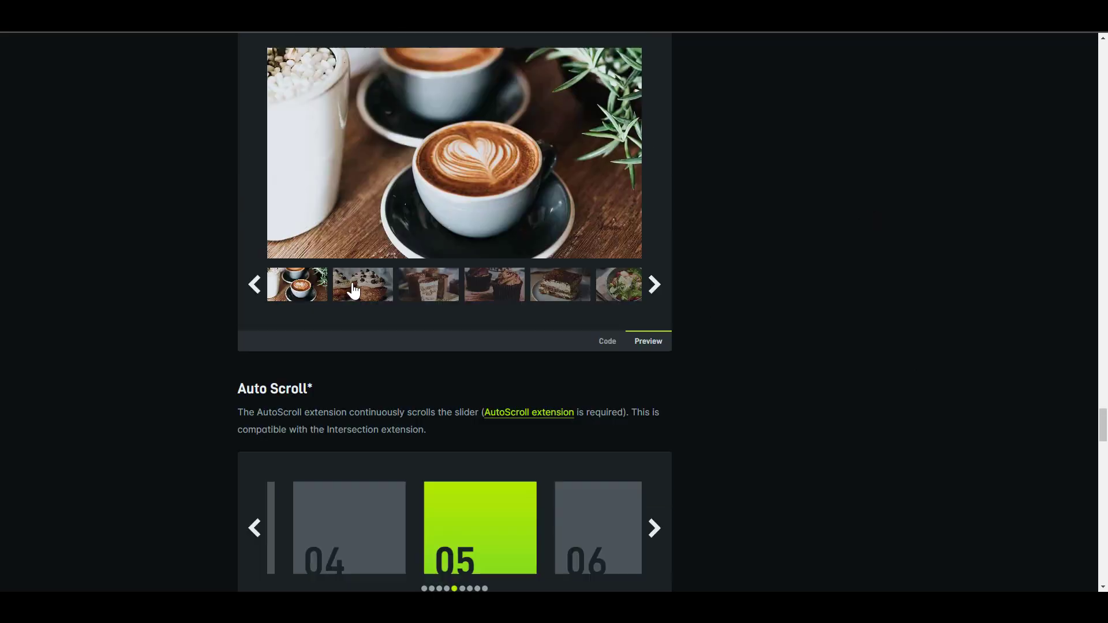
scroll(219, 249, down, 2)
drag(228, 289, 331, 295)
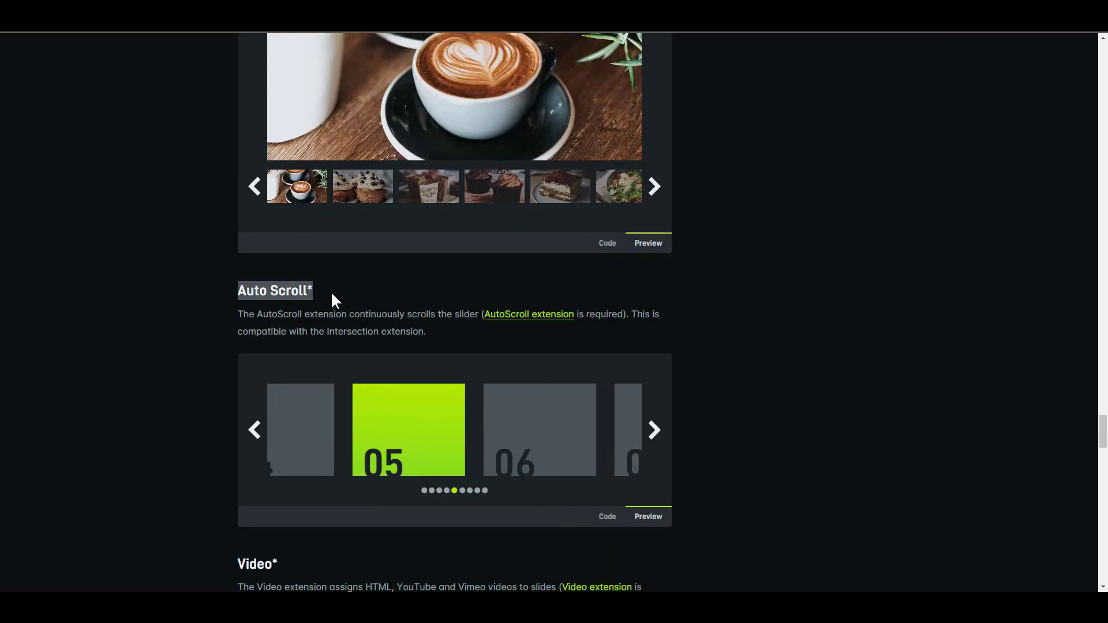
click(331, 295)
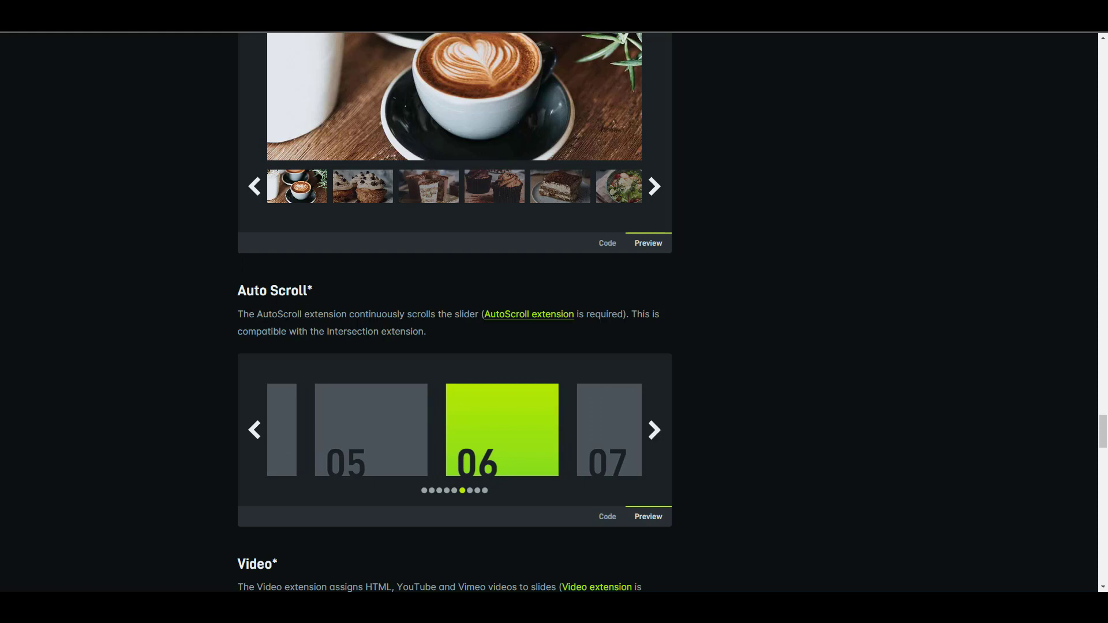
click(548, 322)
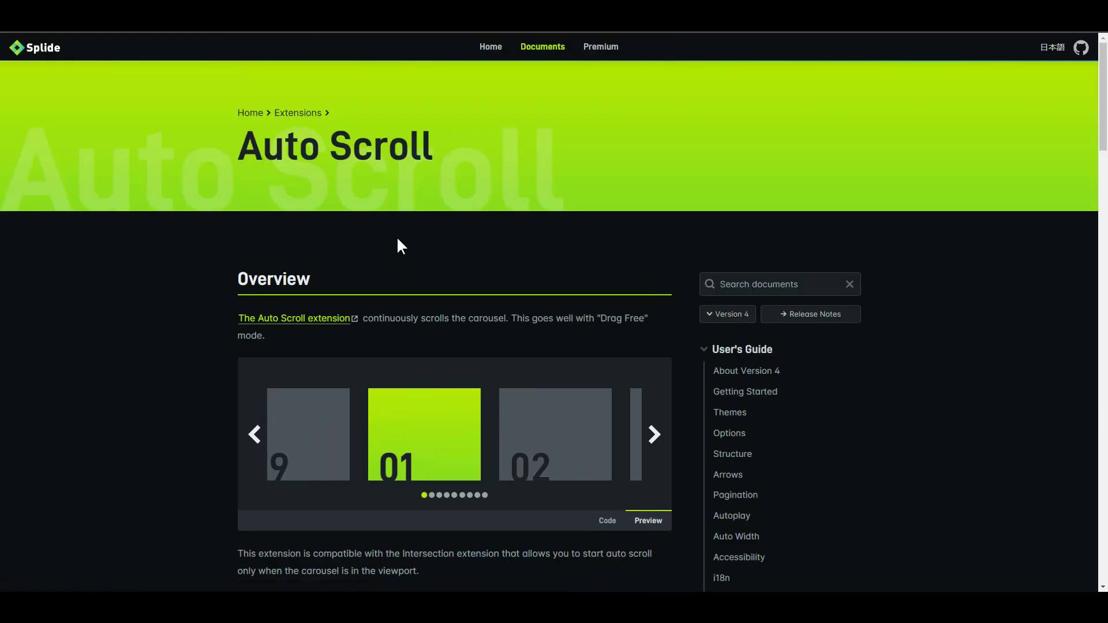
Open the package on jsDelivr and copy the default minified file's script-tag HTML.
scroll(398, 245, down, 2)
scroll(398, 243, up, 2)
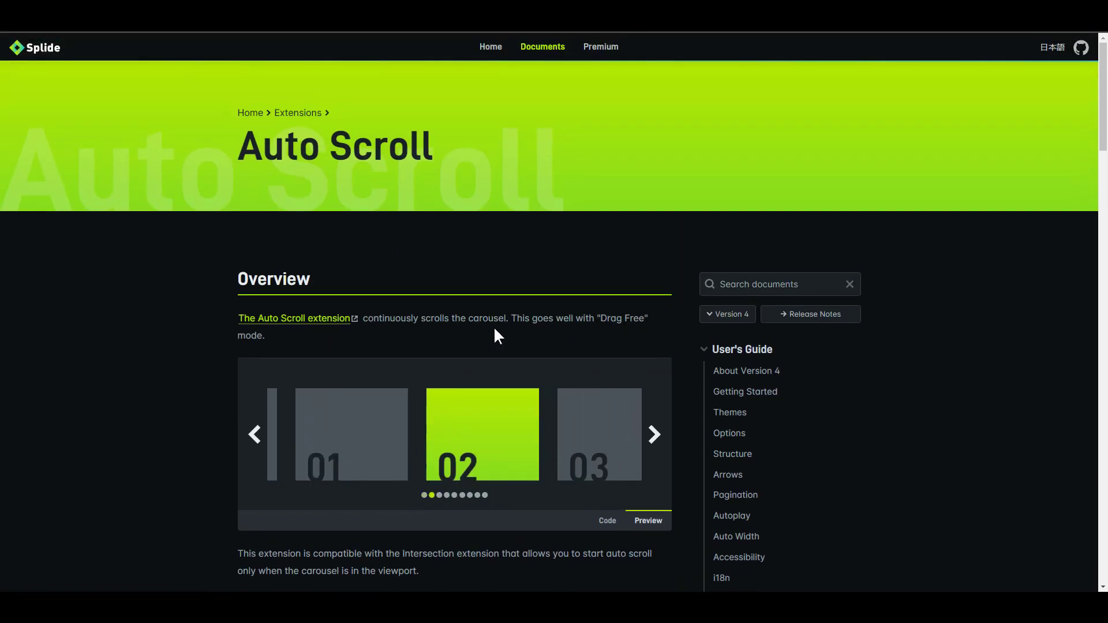
scroll(456, 332, down, 2)
scroll(427, 395, down, 5)
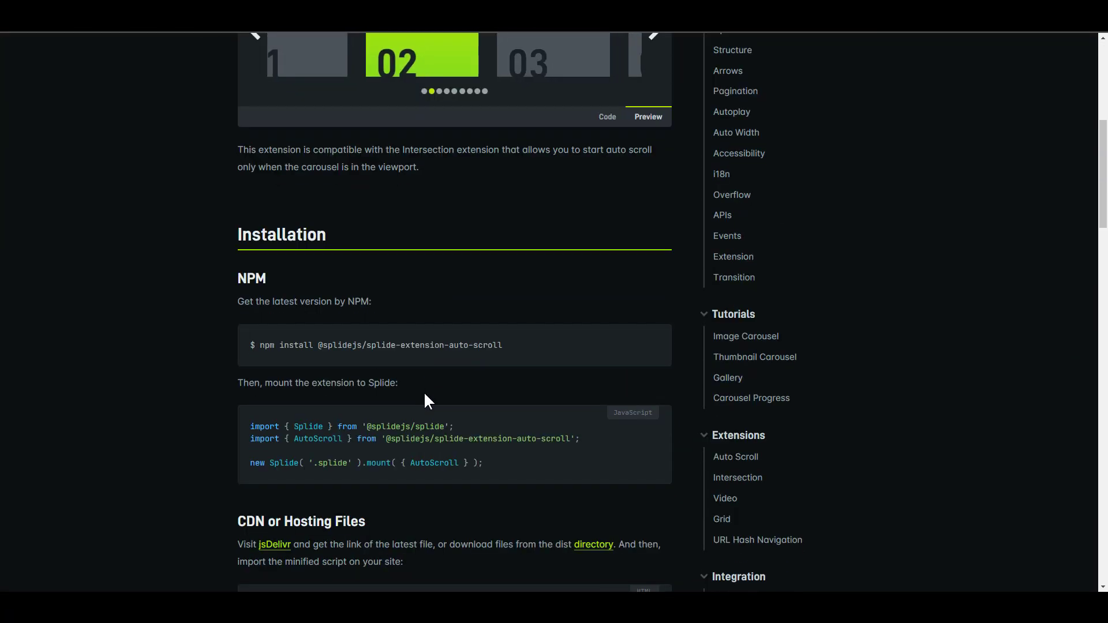
scroll(431, 389, down, 4)
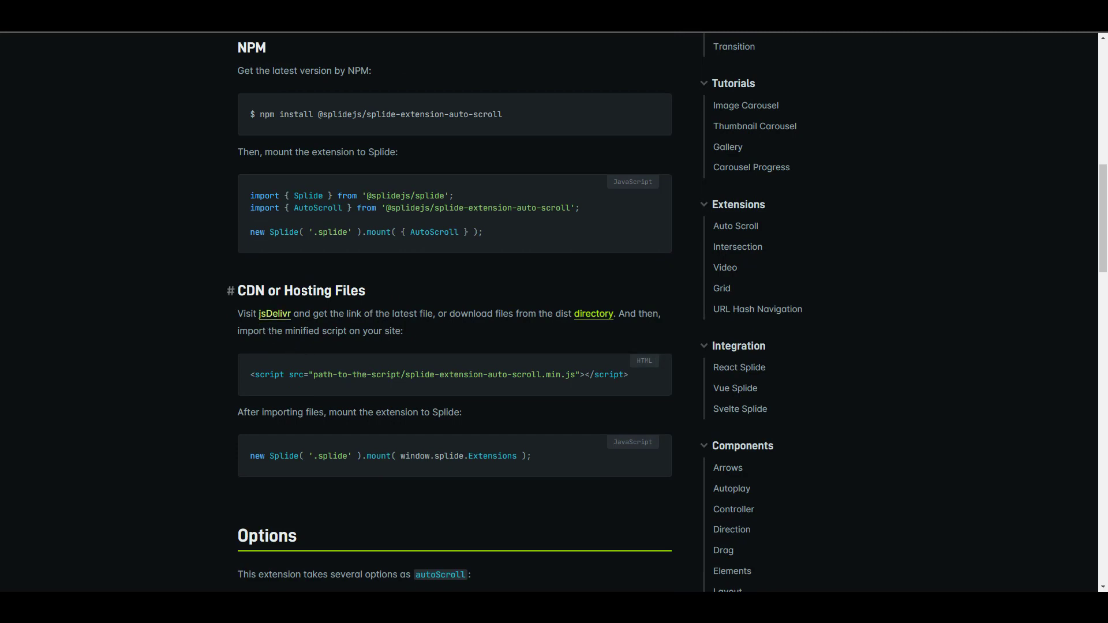
click(274, 315)
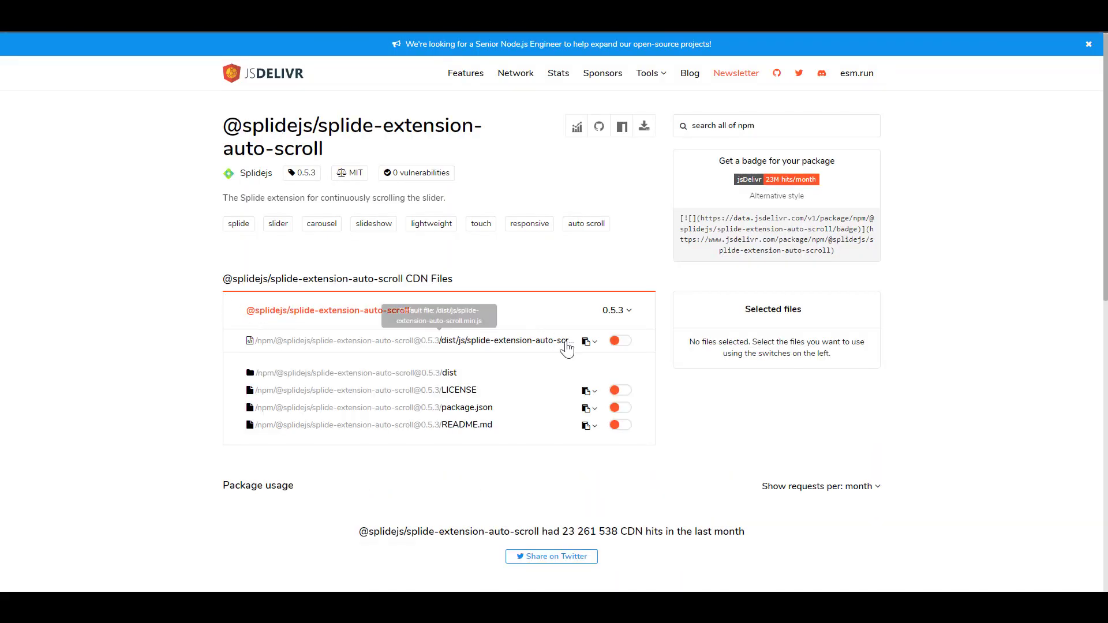
click(594, 344)
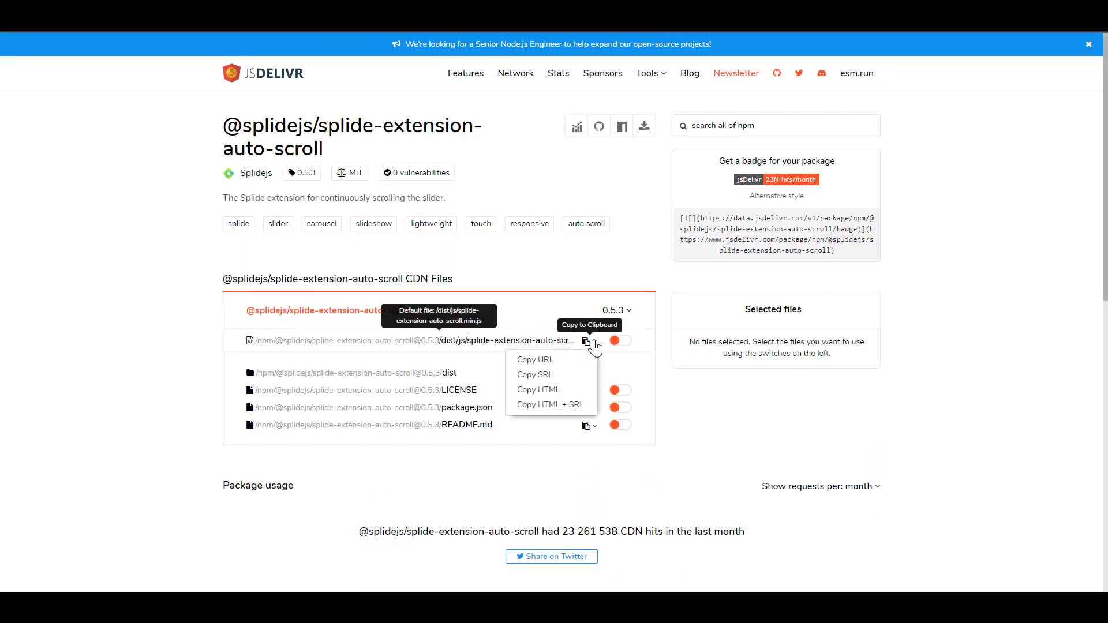
click(540, 391)
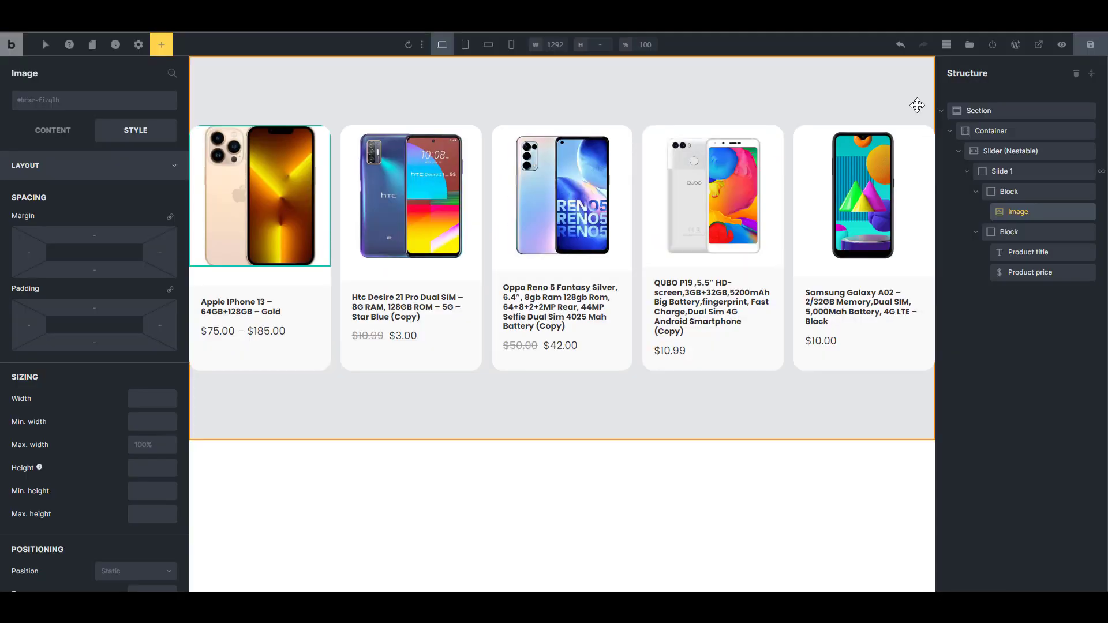
Add a Code element to the Container, placed above the slider.
click(1010, 132)
click(959, 152)
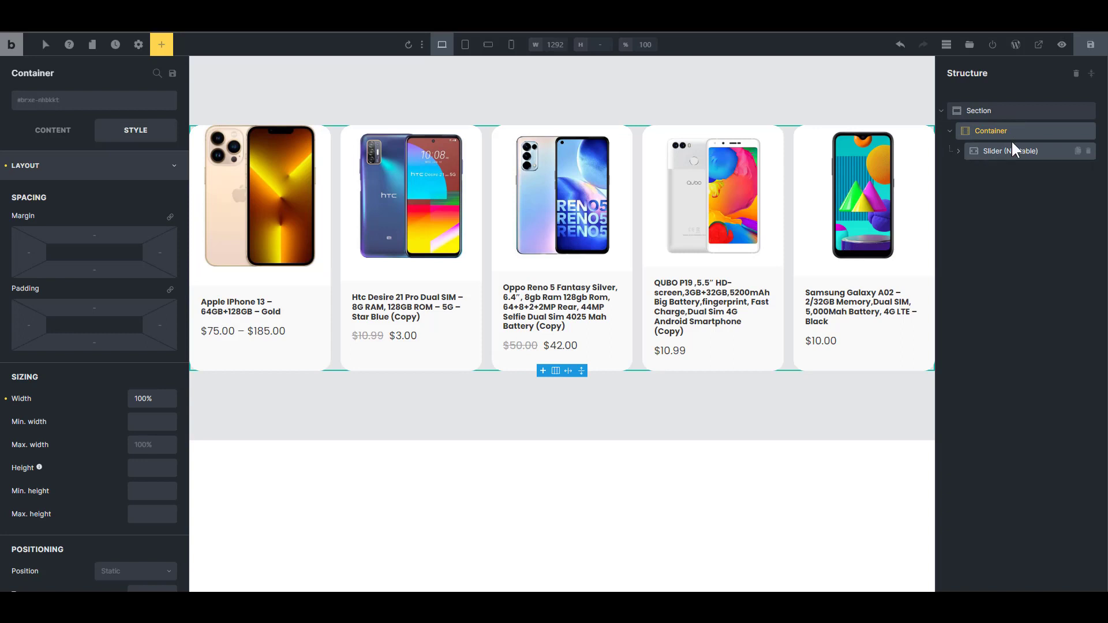
click(160, 45)
text(code)
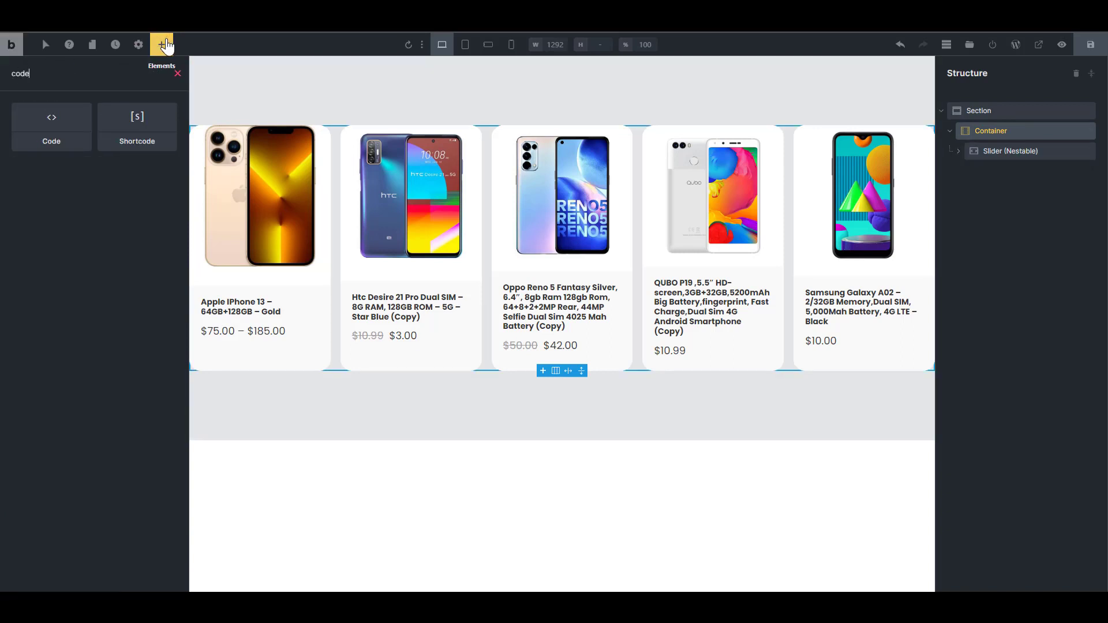
click(74, 136)
drag(989, 177, 1009, 147)
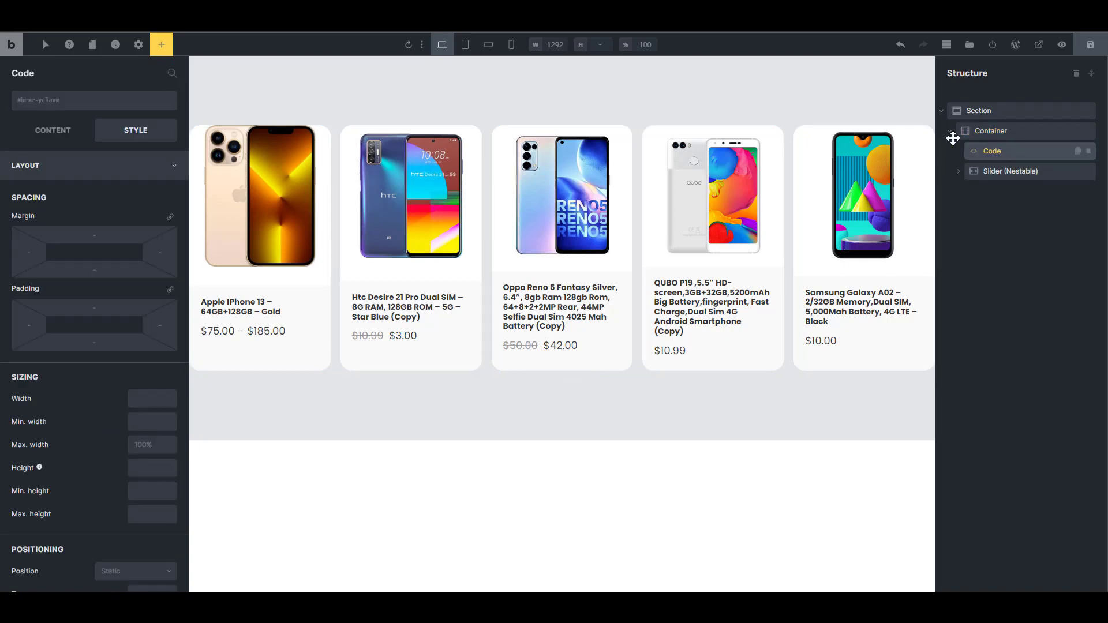
Replace the Code element's sample code with the copied auto-scroll script tag.
click(40, 134)
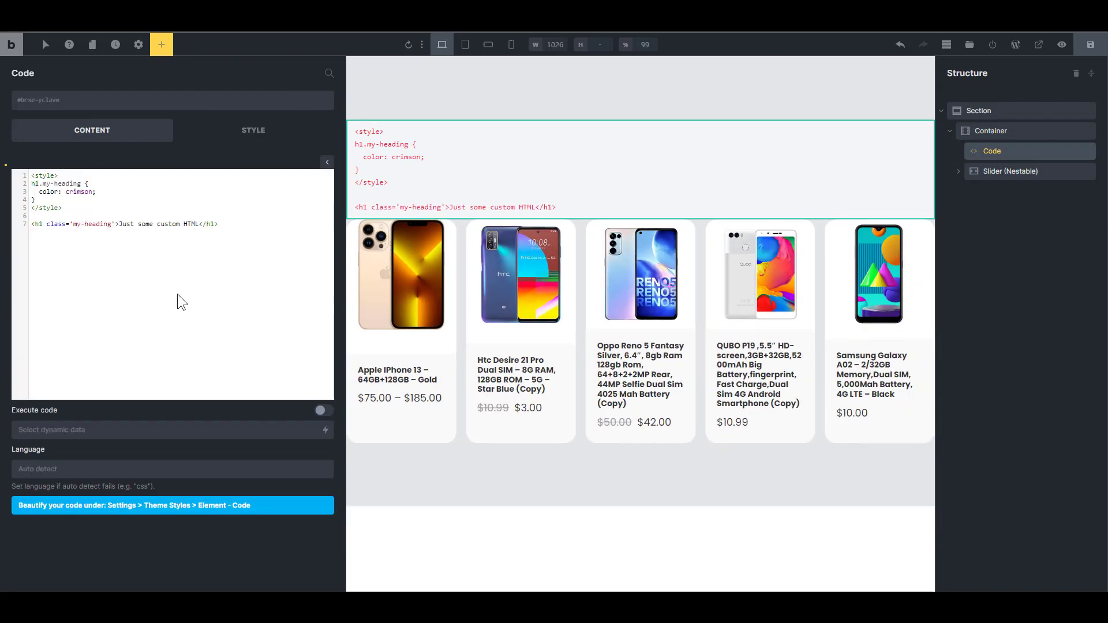
click(178, 293)
key(ctrl+a)
key(ctrl+v)
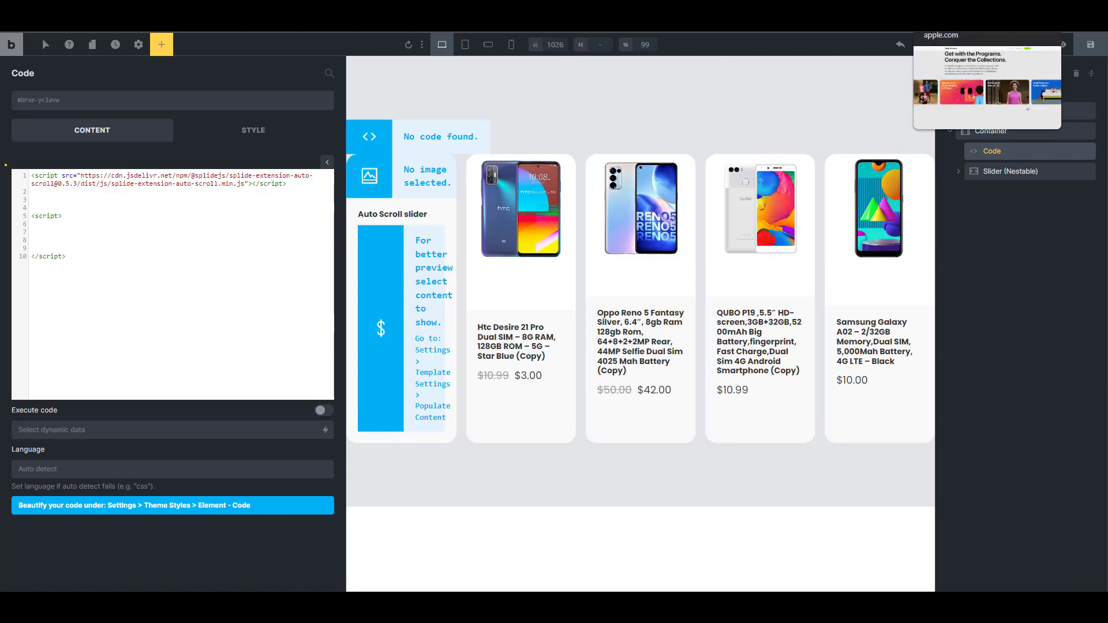
key(ctrl+Tab)
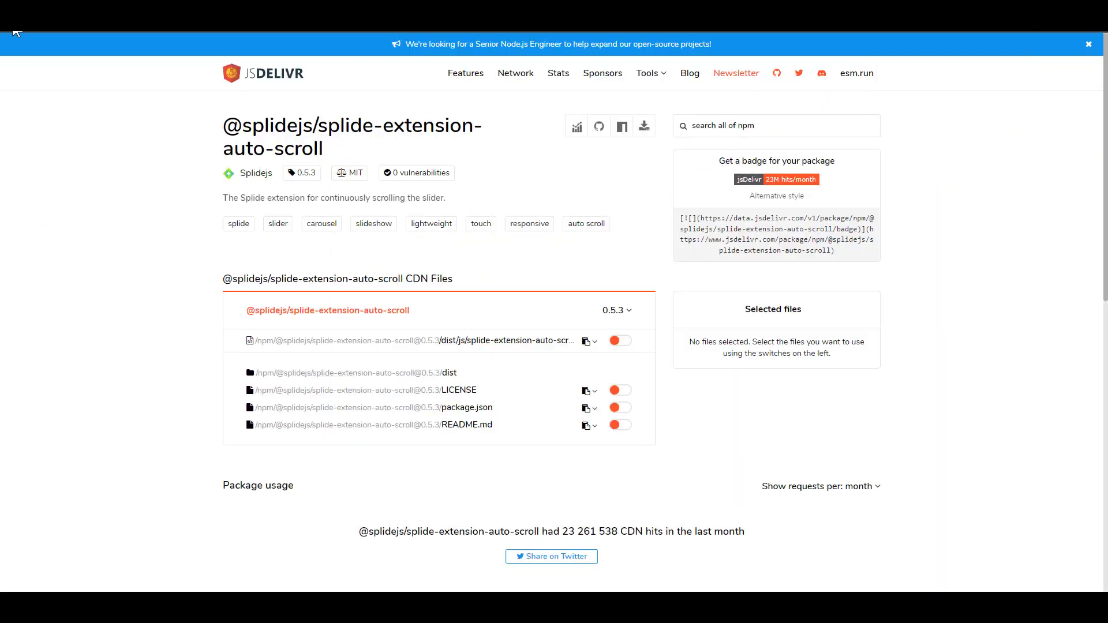
Copy the new Splide(...).mount line from the Auto Scroll docs' CDN section.
key(ctrl+Tab)
scroll(532, 400, down, 8)
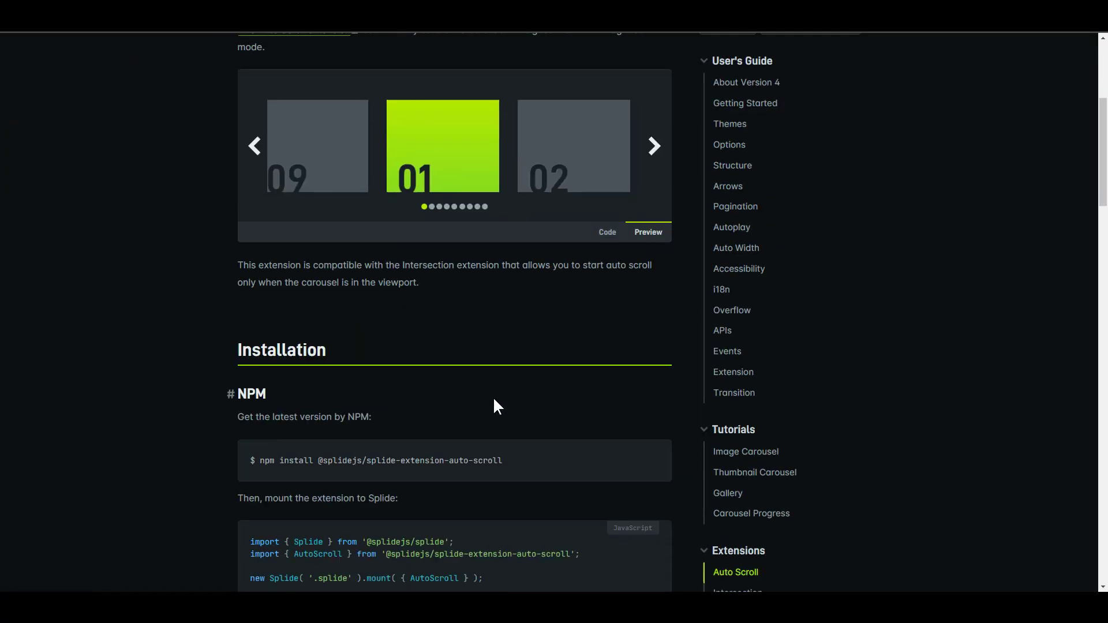
scroll(422, 426, down, 3)
scroll(475, 396, up, 2)
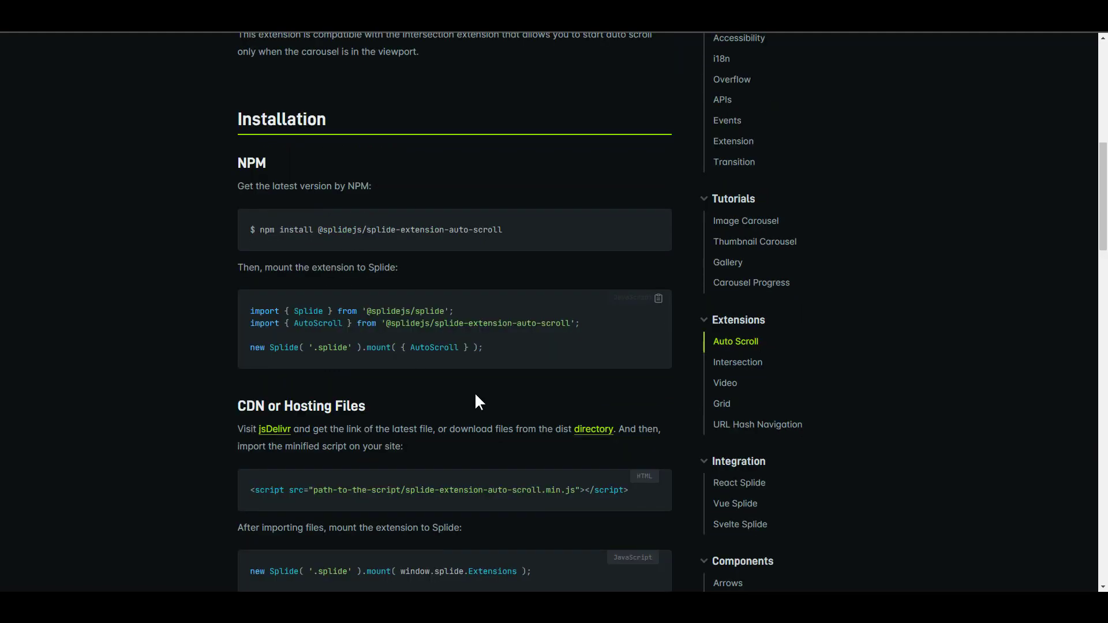
scroll(476, 396, down, 5)
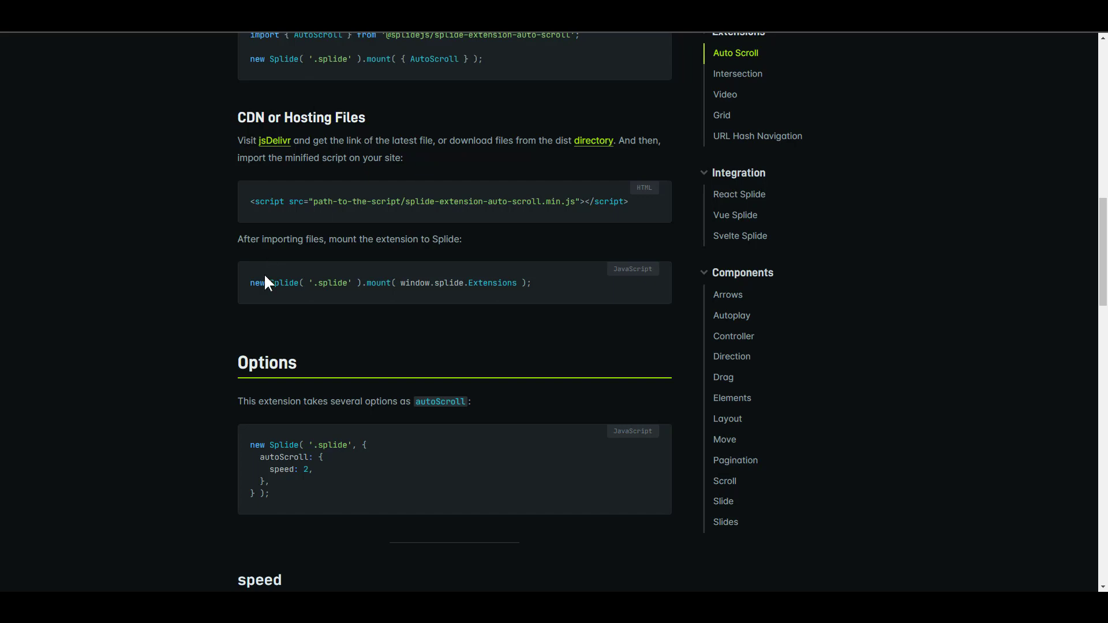
drag(251, 286, 485, 279)
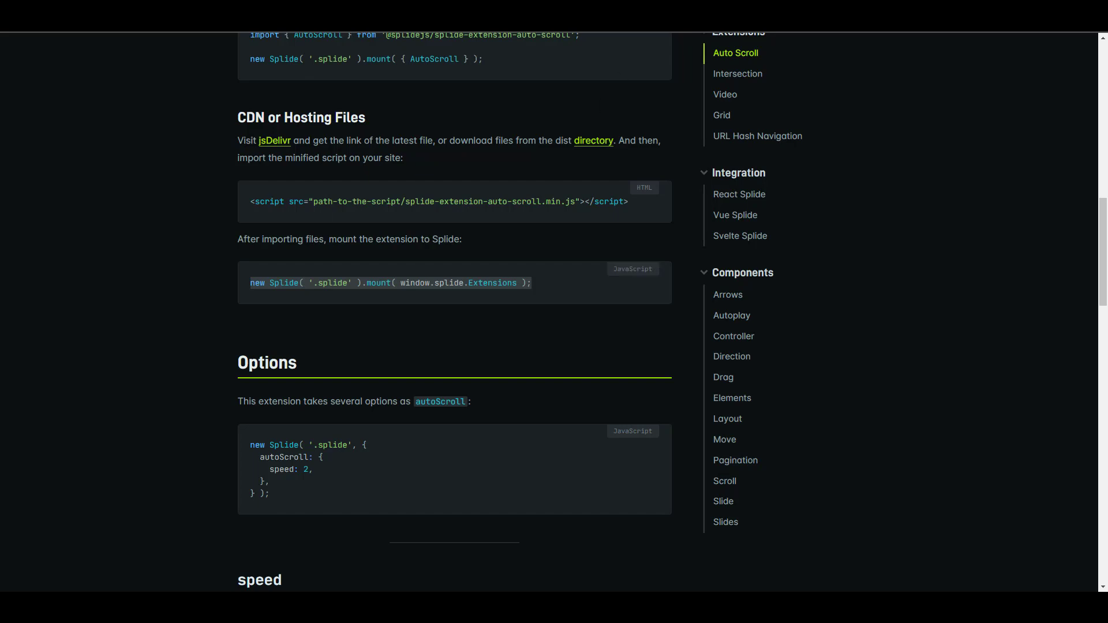
key(alt+Tab)
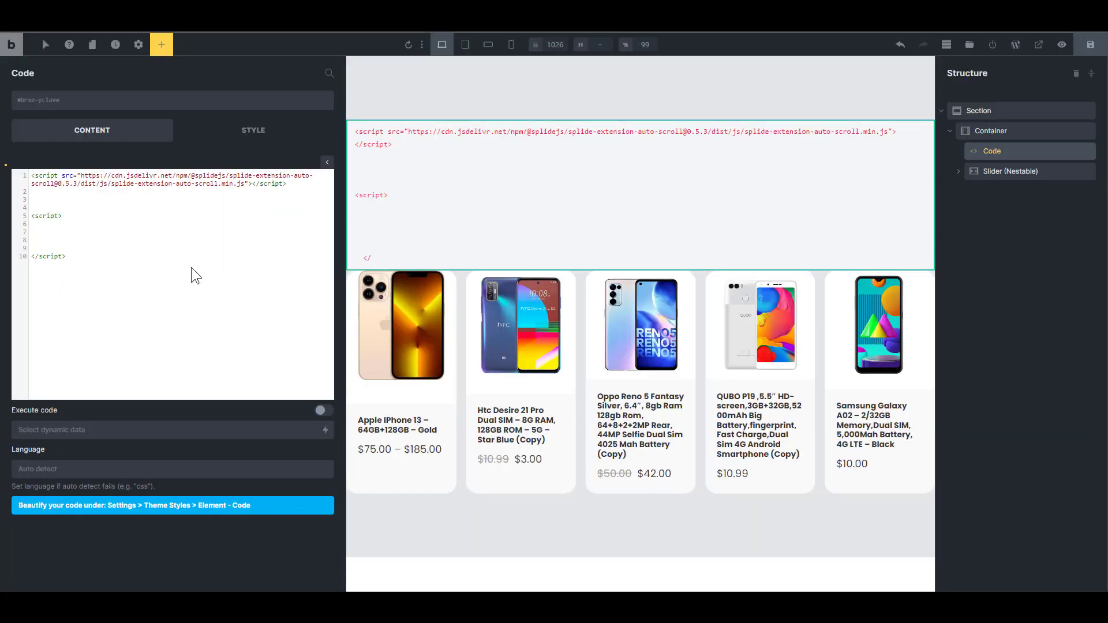
Paste new Splide( '.splide' ).mount( window.splide.Extensions ); into the empty script block, then select the Slider (Nestable).
click(97, 238)
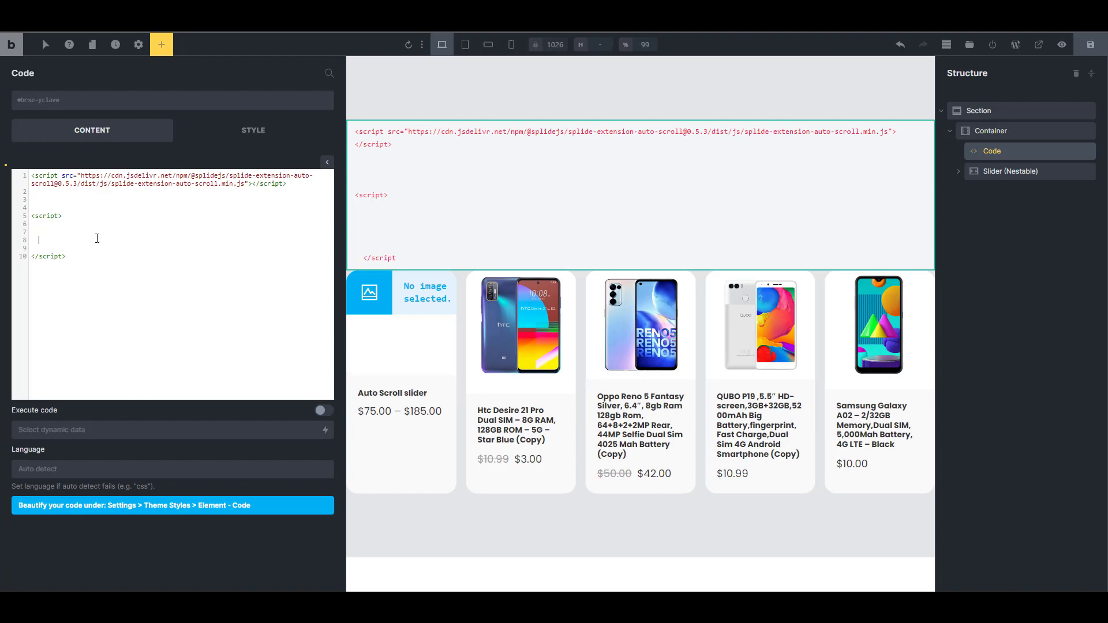
key(ctrl+v)
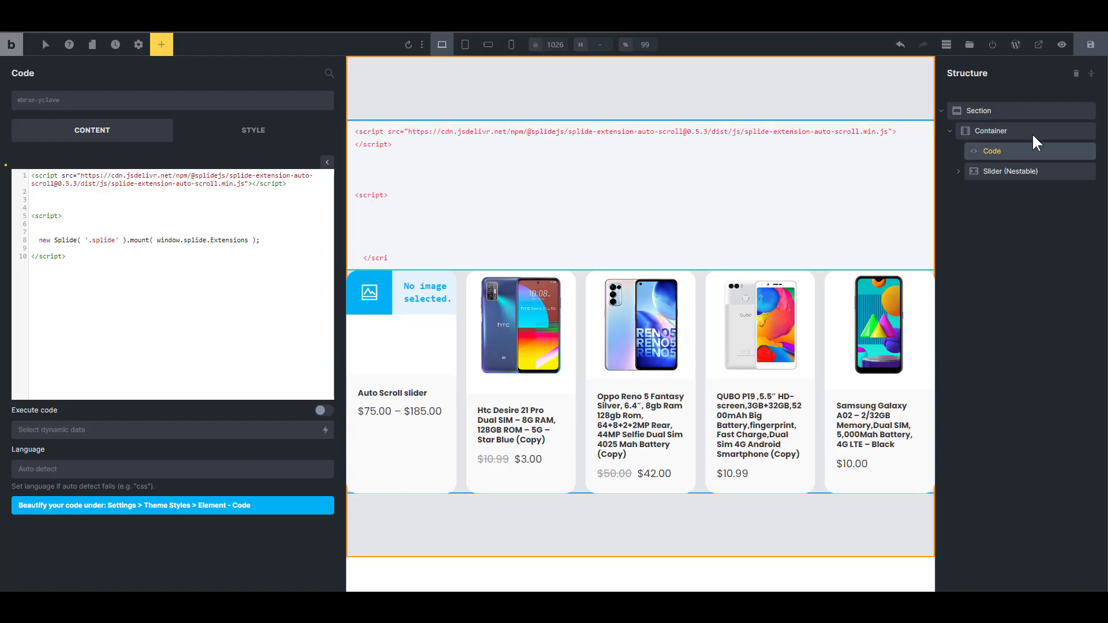
click(1010, 171)
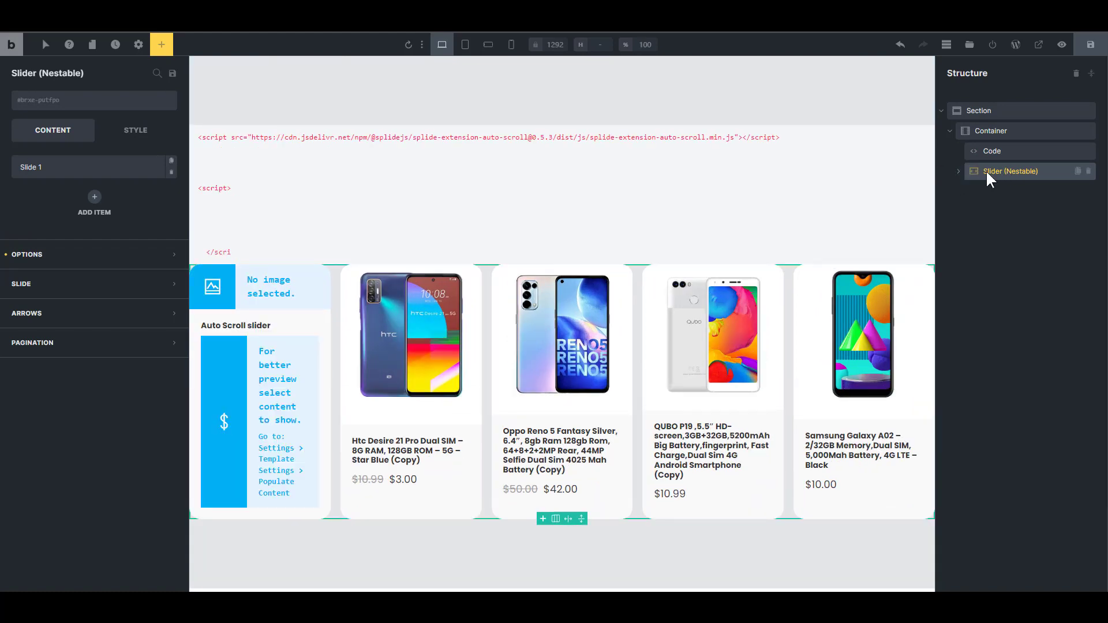
Set the Slider (Nestable) element's ID to scroll-slider, then return to the Code element.
click(78, 99)
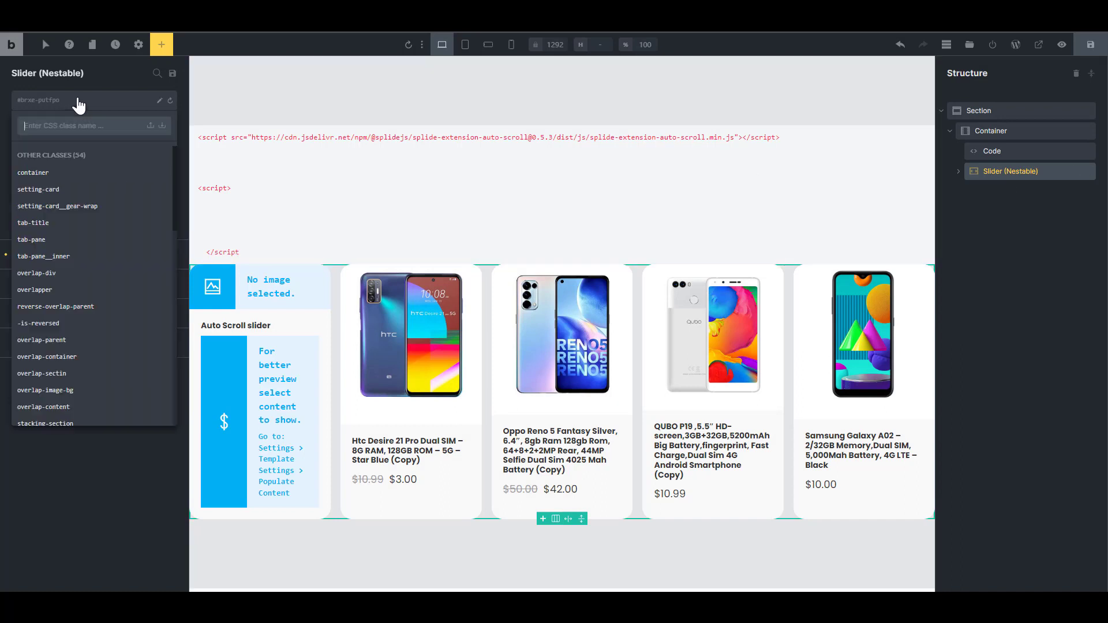
click(159, 101)
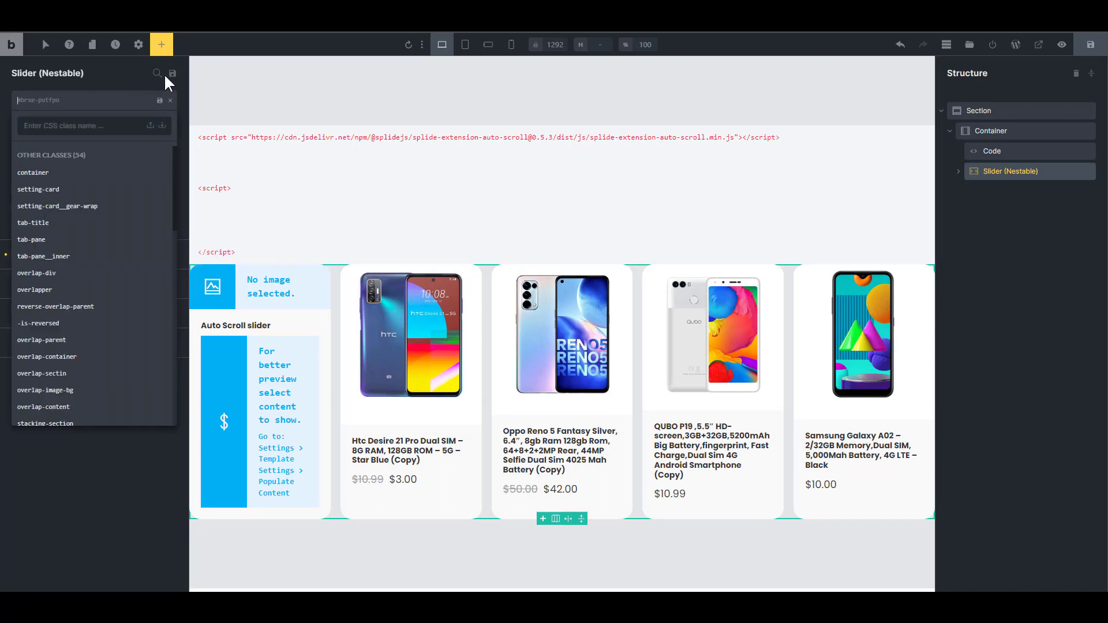
text(scroll-s)
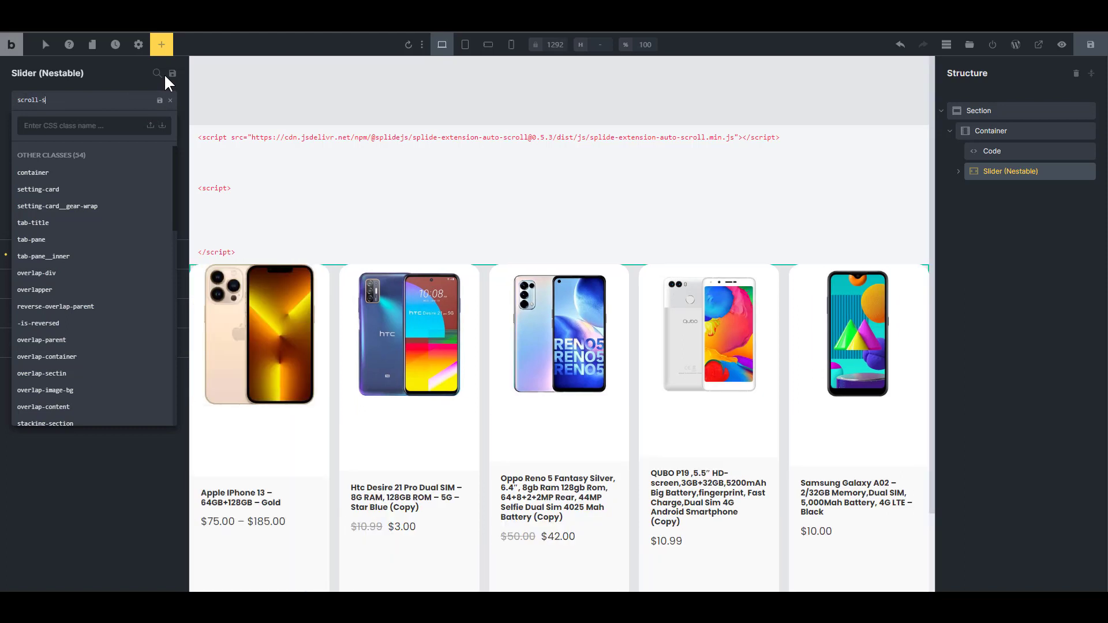
text(lider)
key(Return)
click(1065, 150)
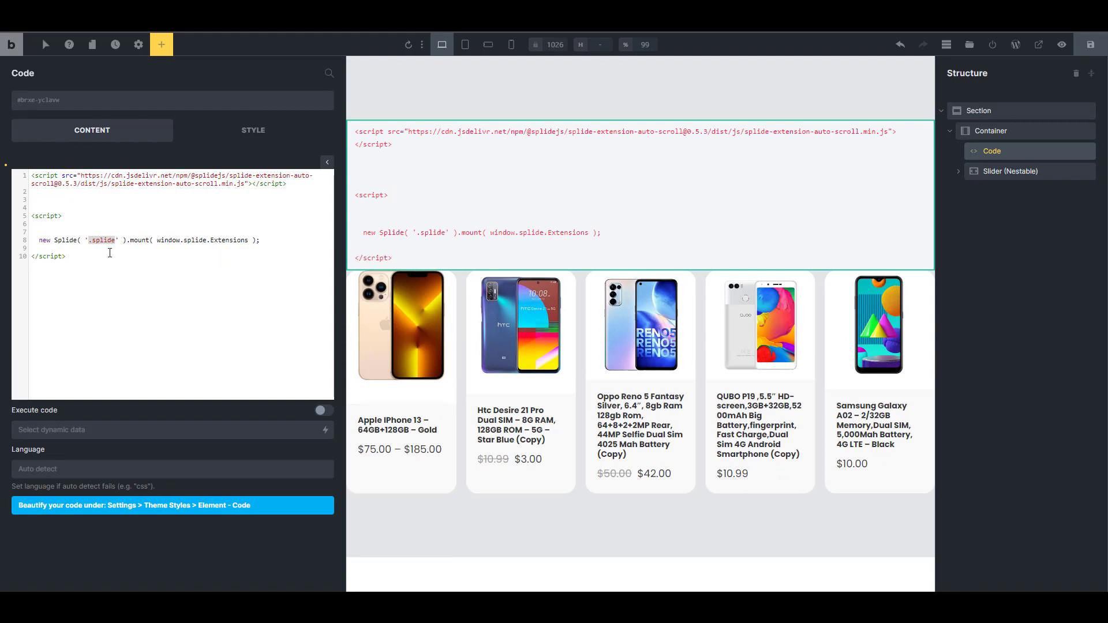
Point the mount line at '#scroll-slider' and enable code execution.
key(BackSpace)
key(BackSpace)
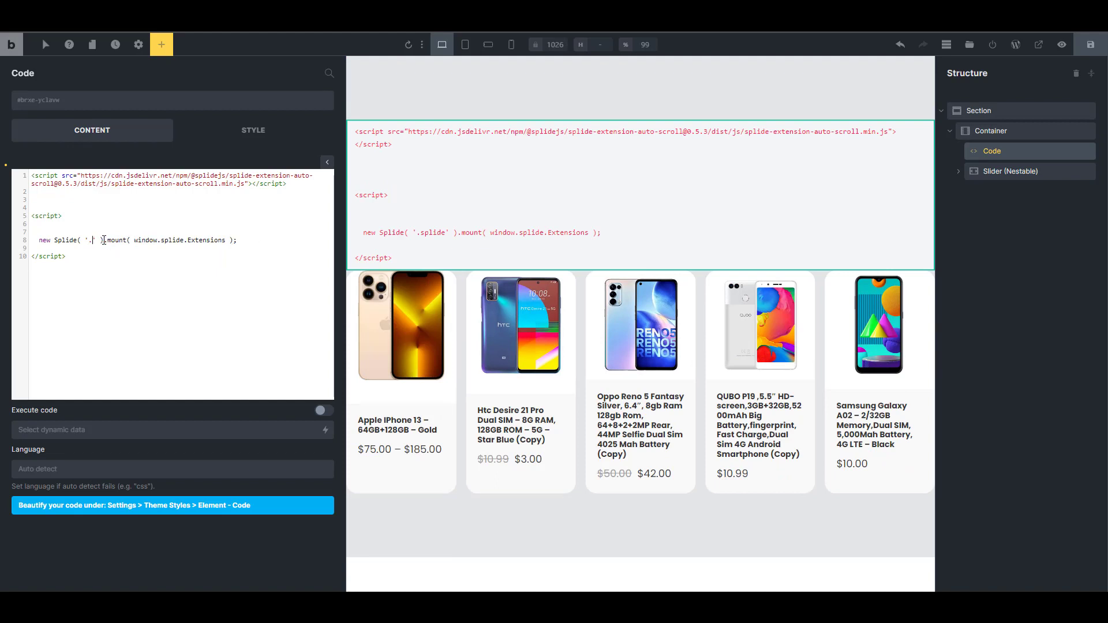
text(#scroll-slider)
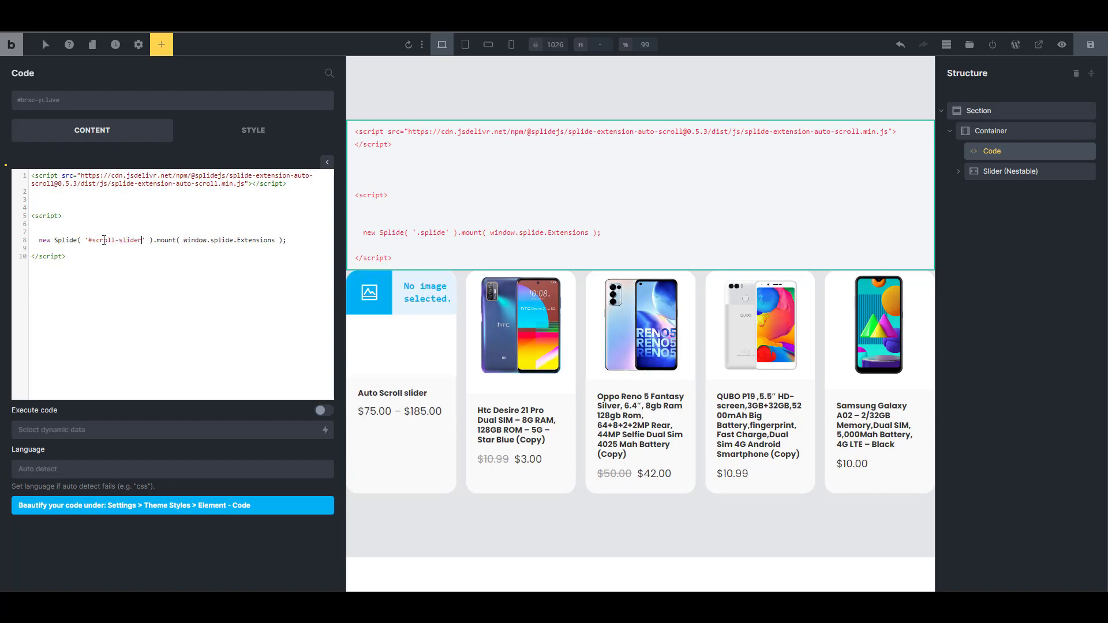
click(322, 411)
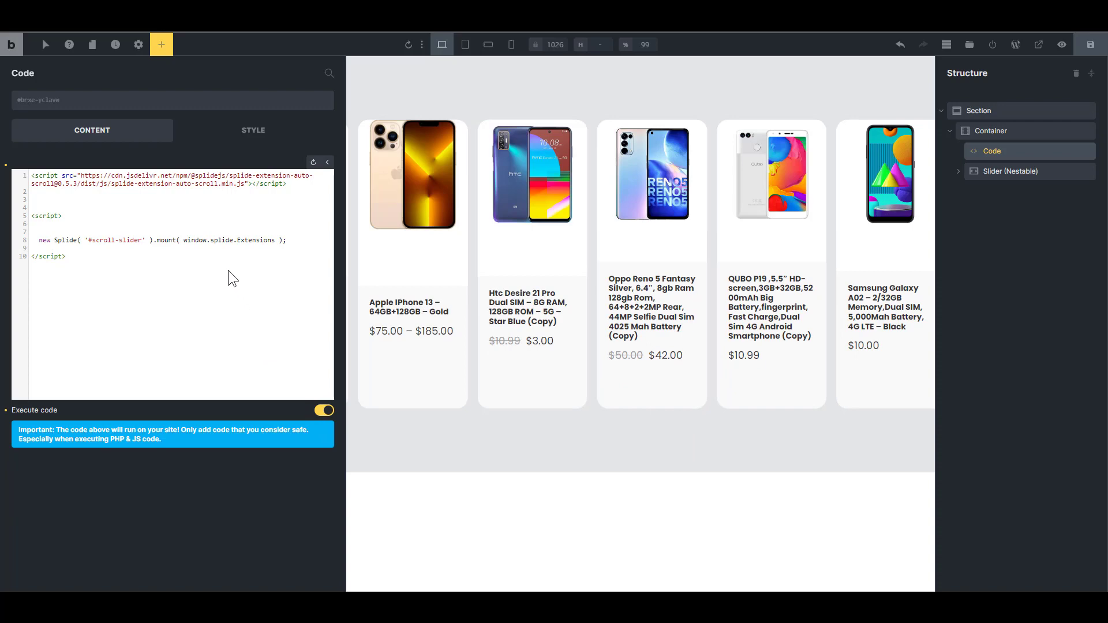
Save the page and reload it on the live site to test the carousel.
key(ctrl+s)
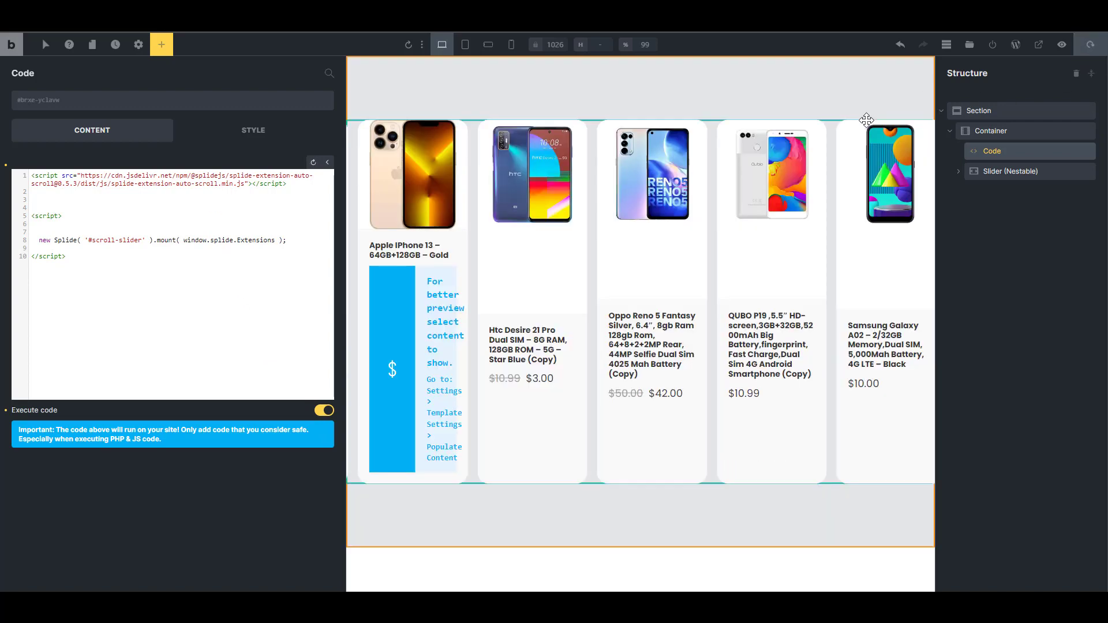
key(ctrl+Tab)
key(F5)
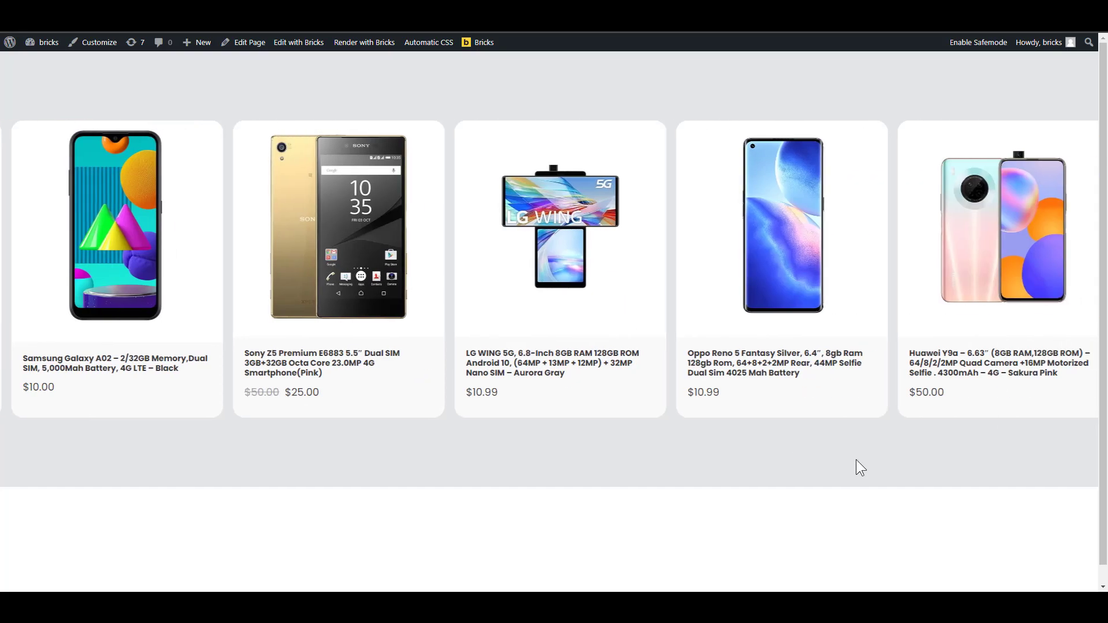
Read the 'Splide is not defined' error in the browser console, then return to the Bricks editor.
key(F12)
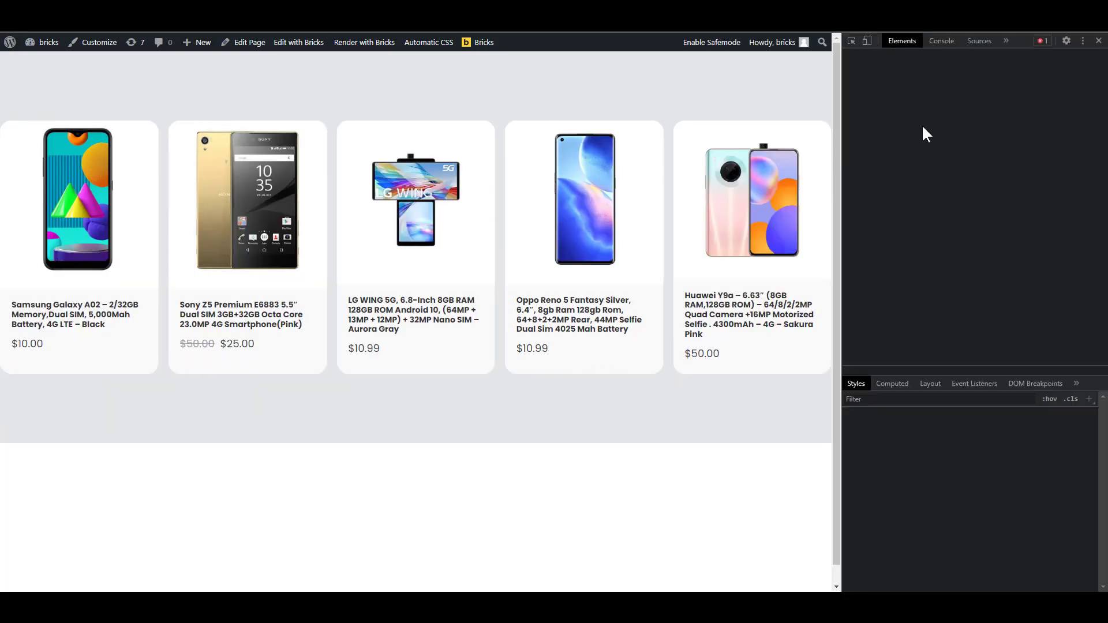
click(942, 40)
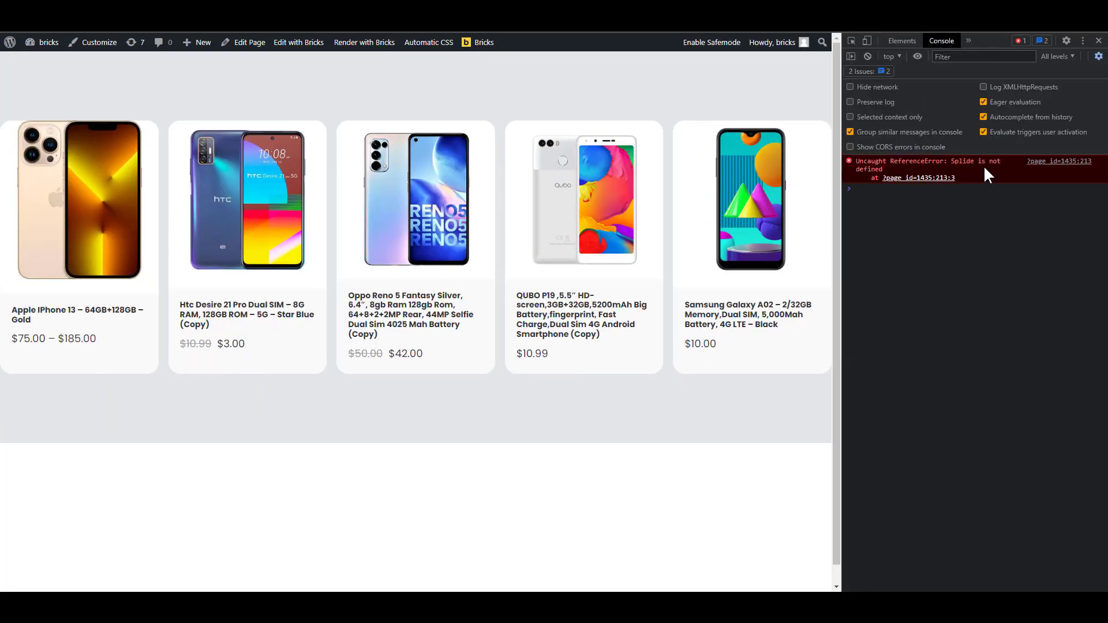
click(1099, 41)
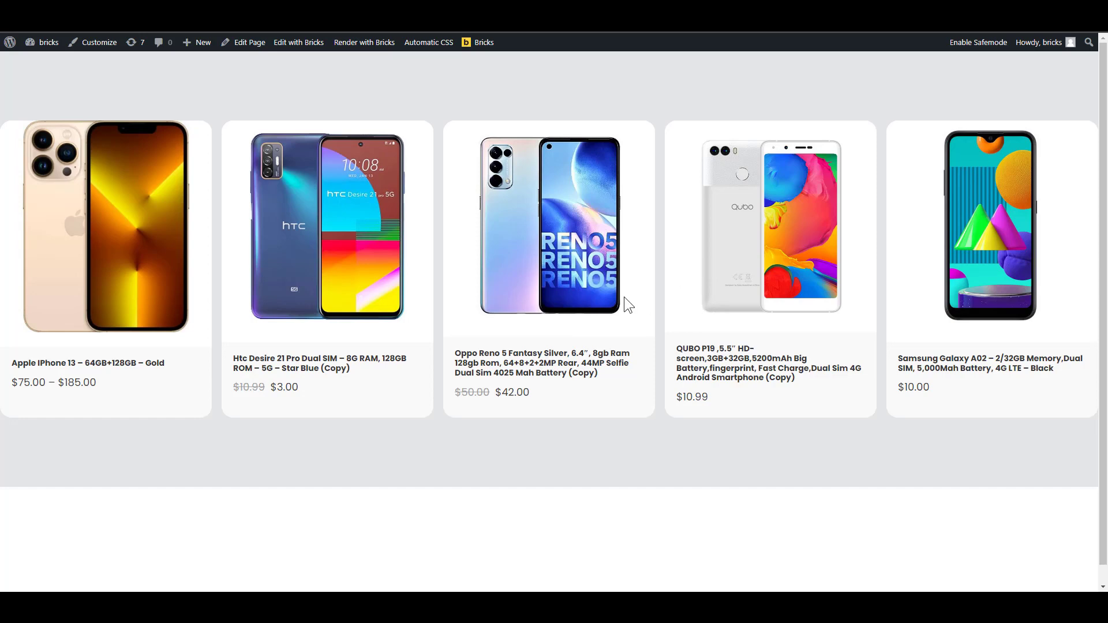
key(ctrl+Tab)
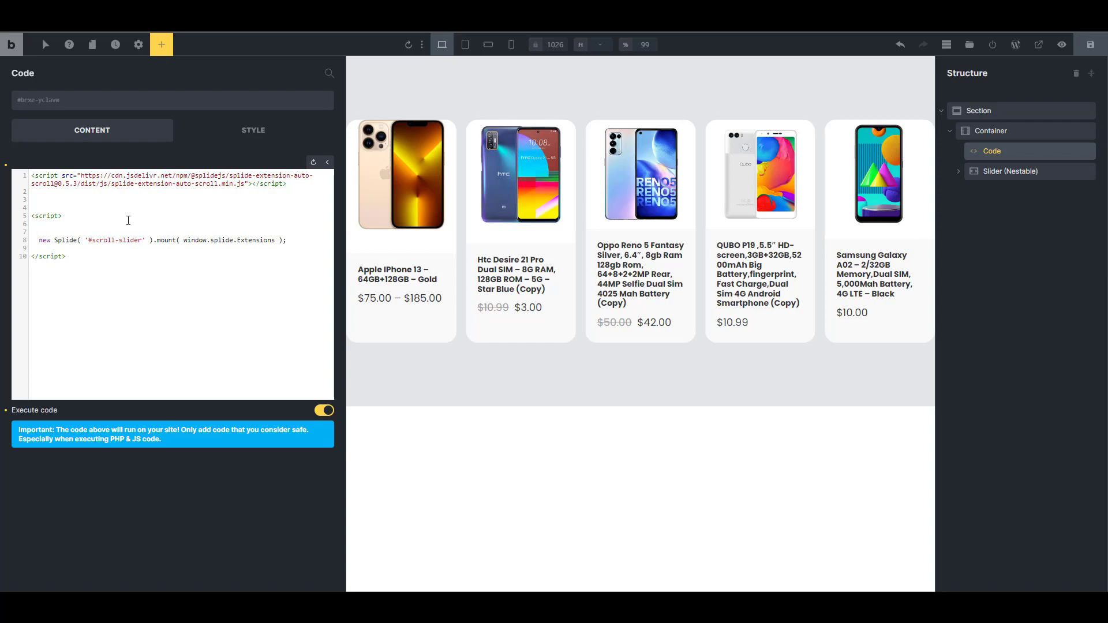
Wrap the Splide mount line in function SliderInit() { }.
text(tion )
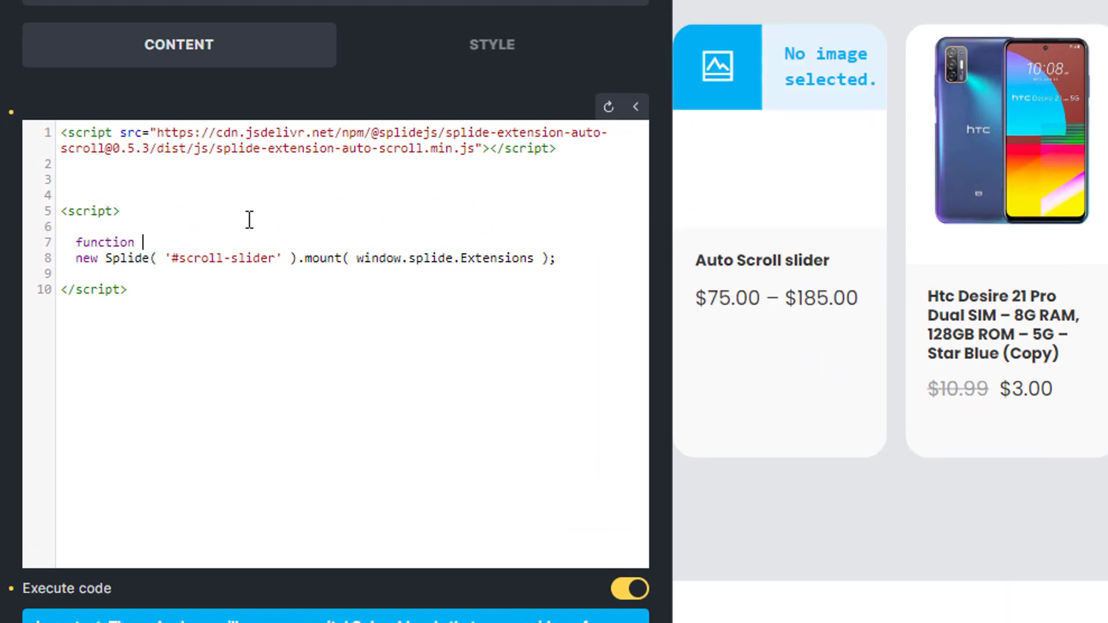
text(SliderI)
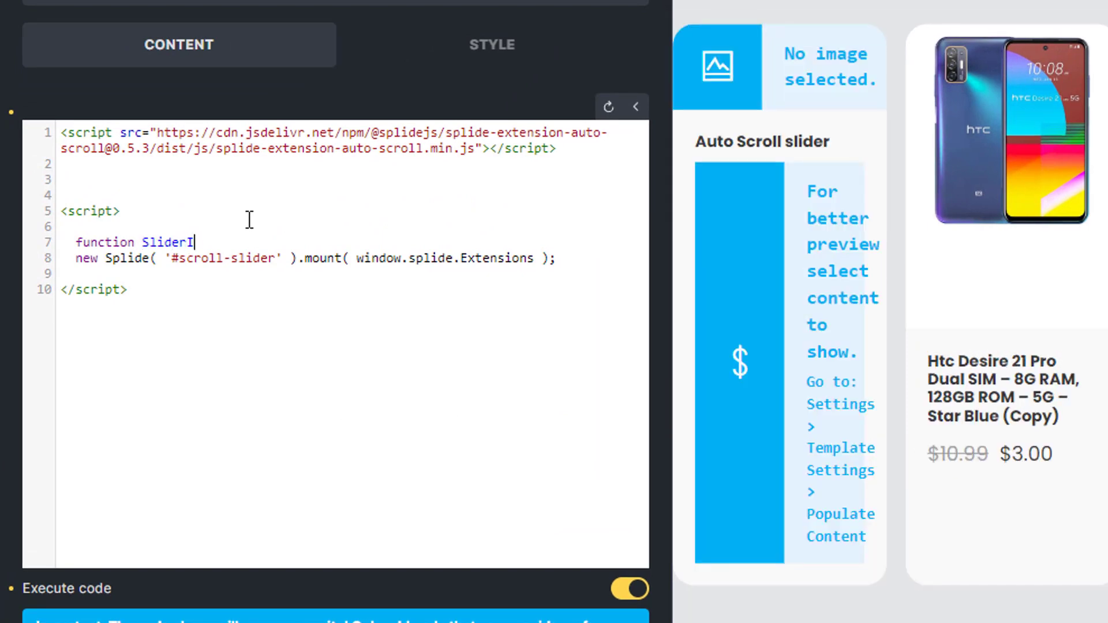
text(nit() {)
click(608, 253)
key(Return)
Add function timeOutFunction() that sets timeout = setTimeout(SliderInit, 300).
key(Return)
text(})
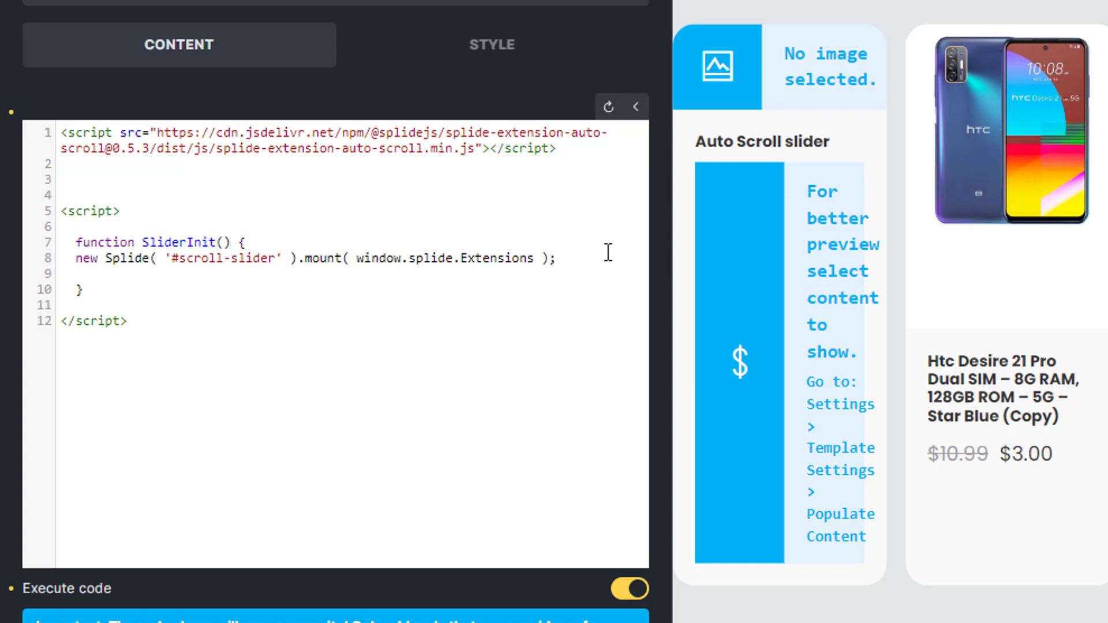
click(163, 210)
key(Return)
key(Return)
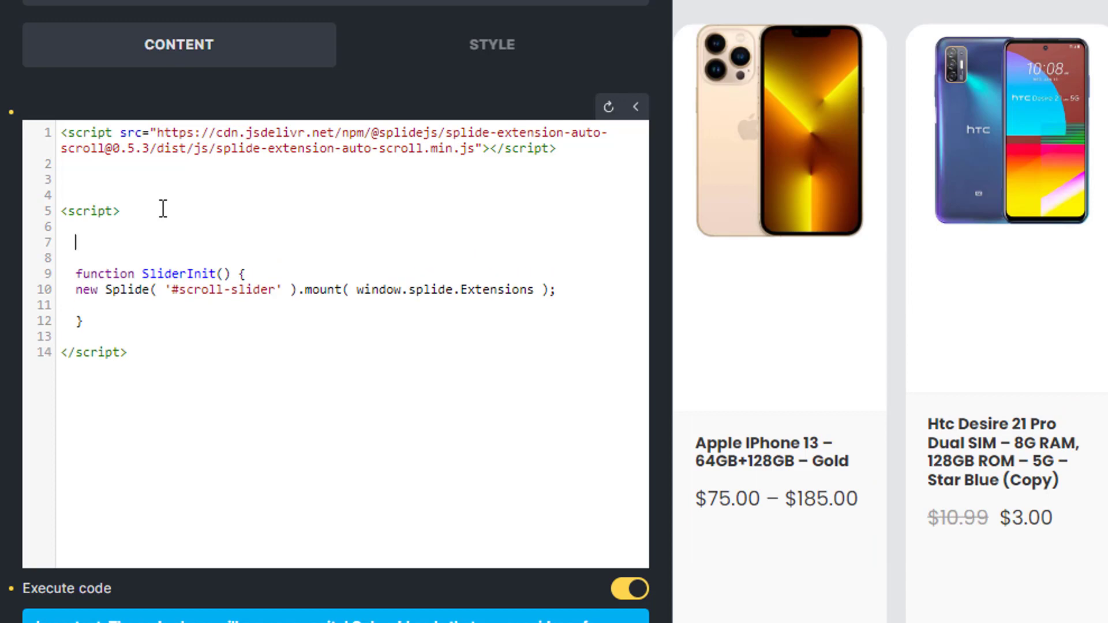
text(function ti)
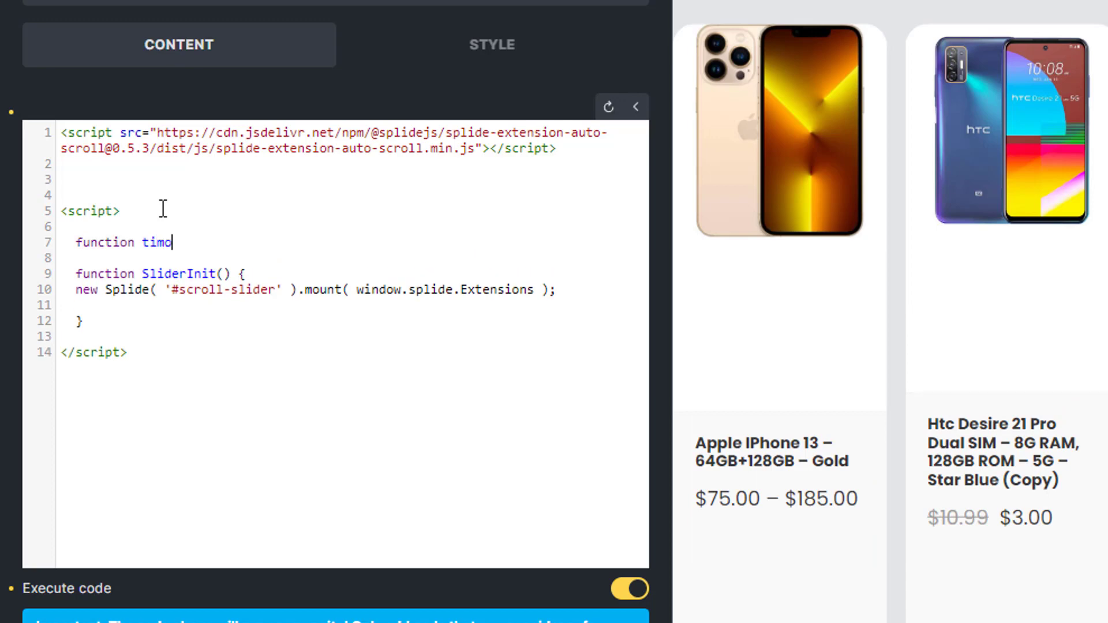
text(meOutFunction)
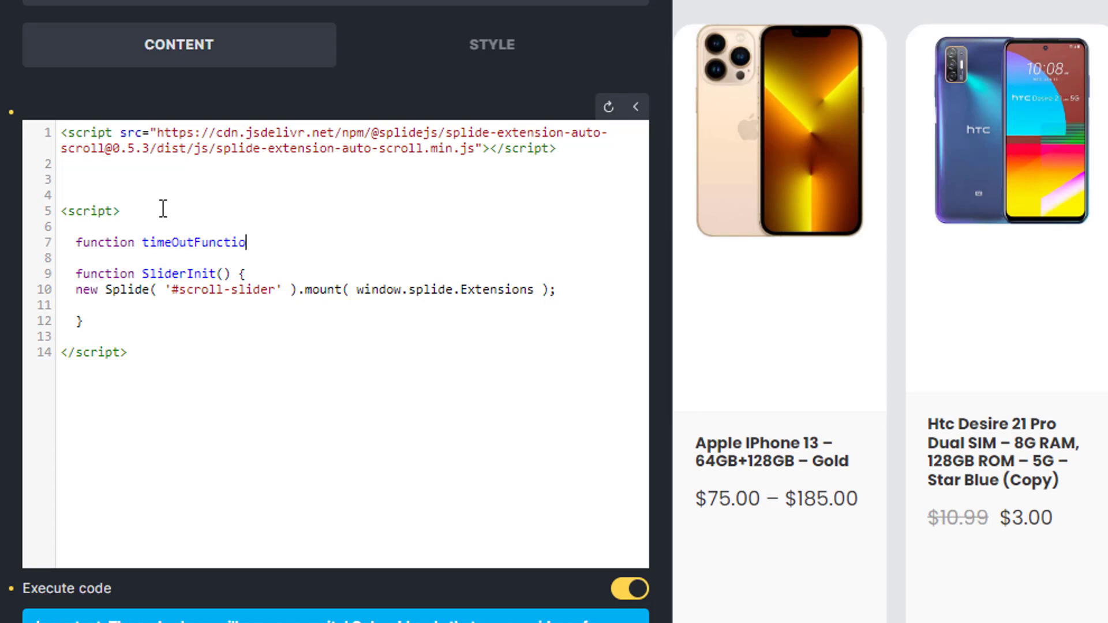
text(())
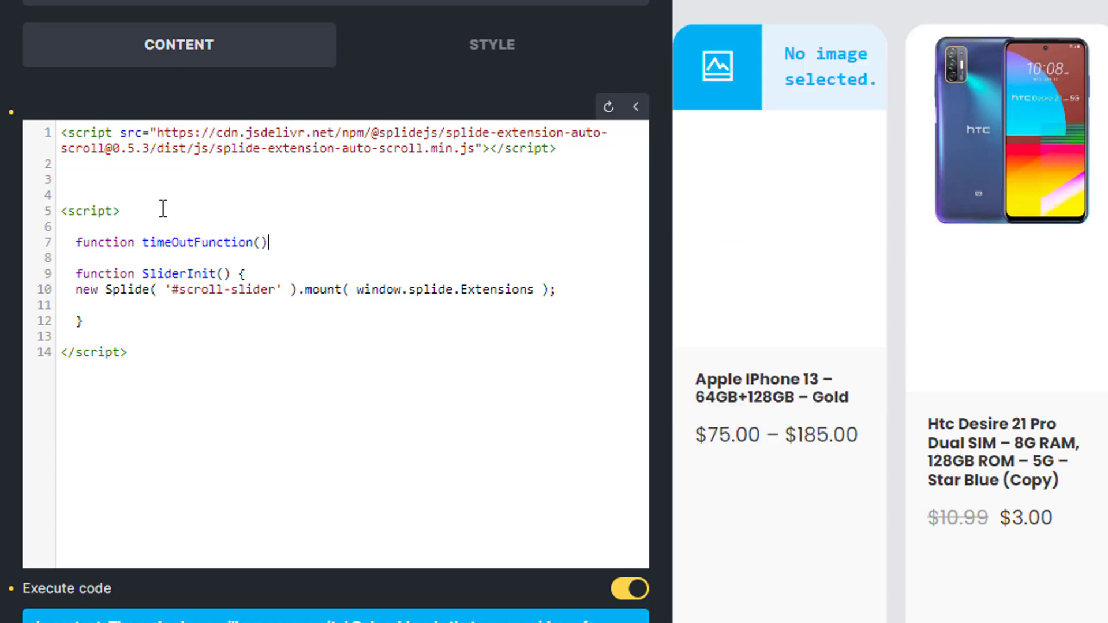
text({)
key(Return)
key(Return)
key(Return)
text(})
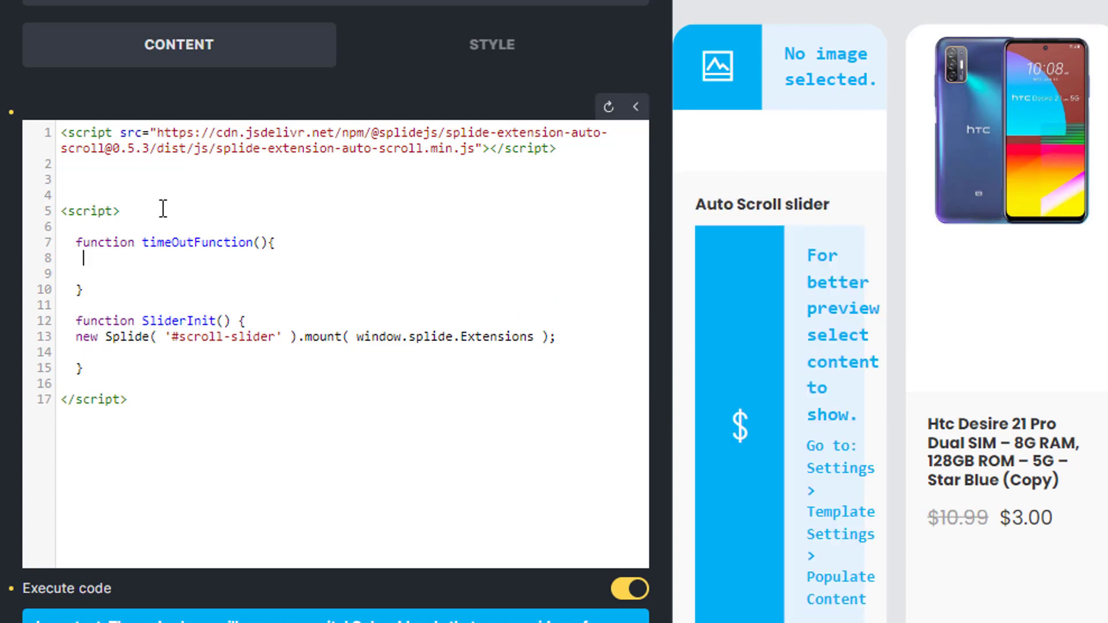
text(timeout =  setTim)
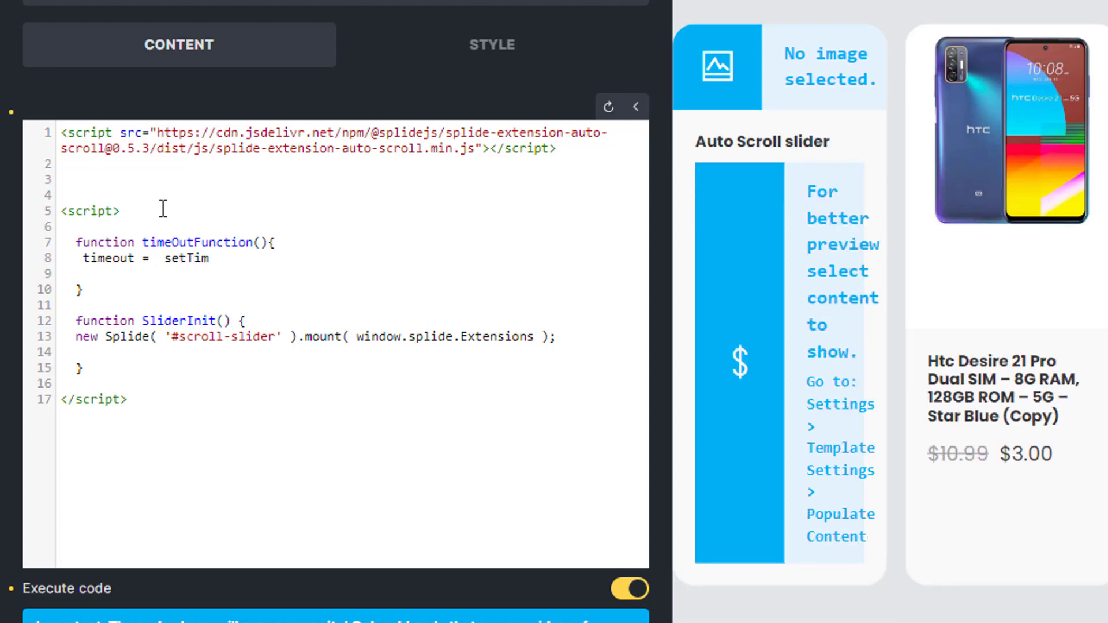
text(eout(S)
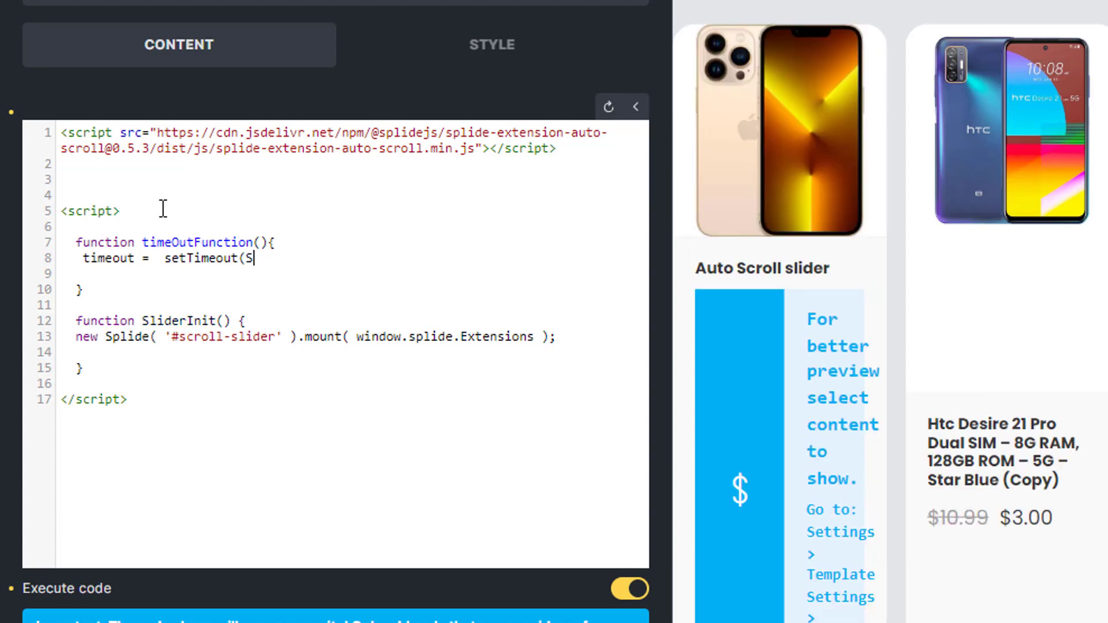
text(liderIni)
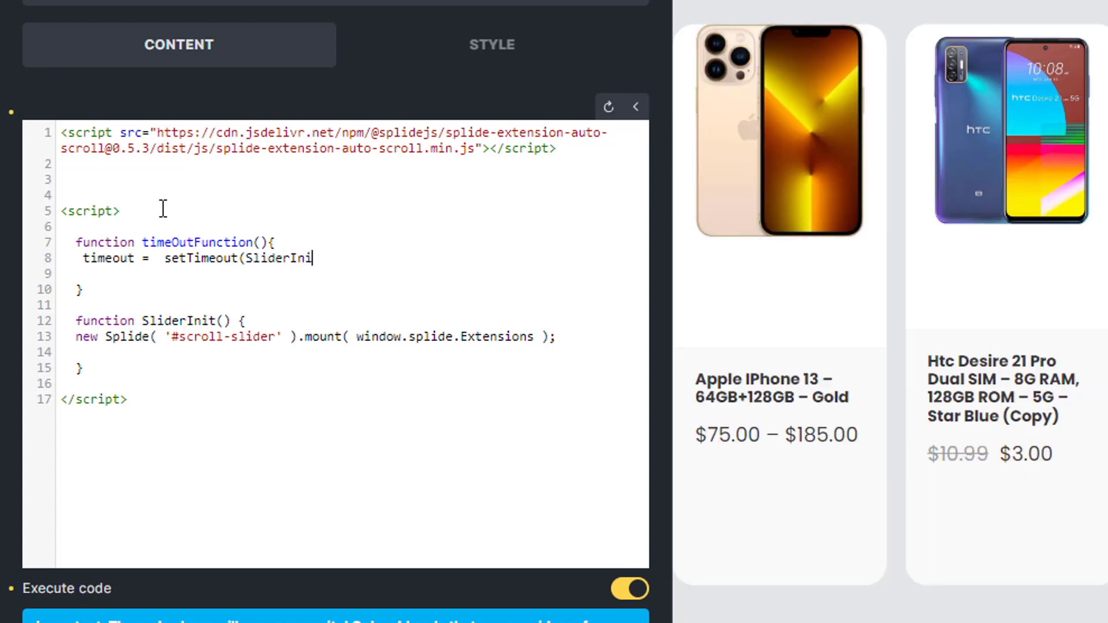
text(t, 300)
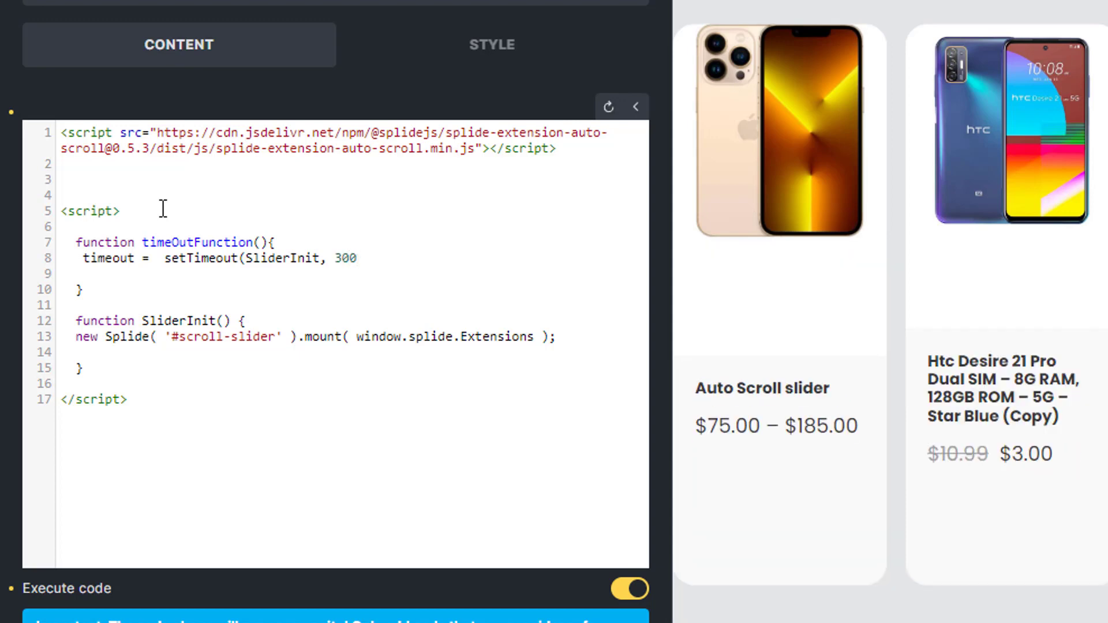
text())
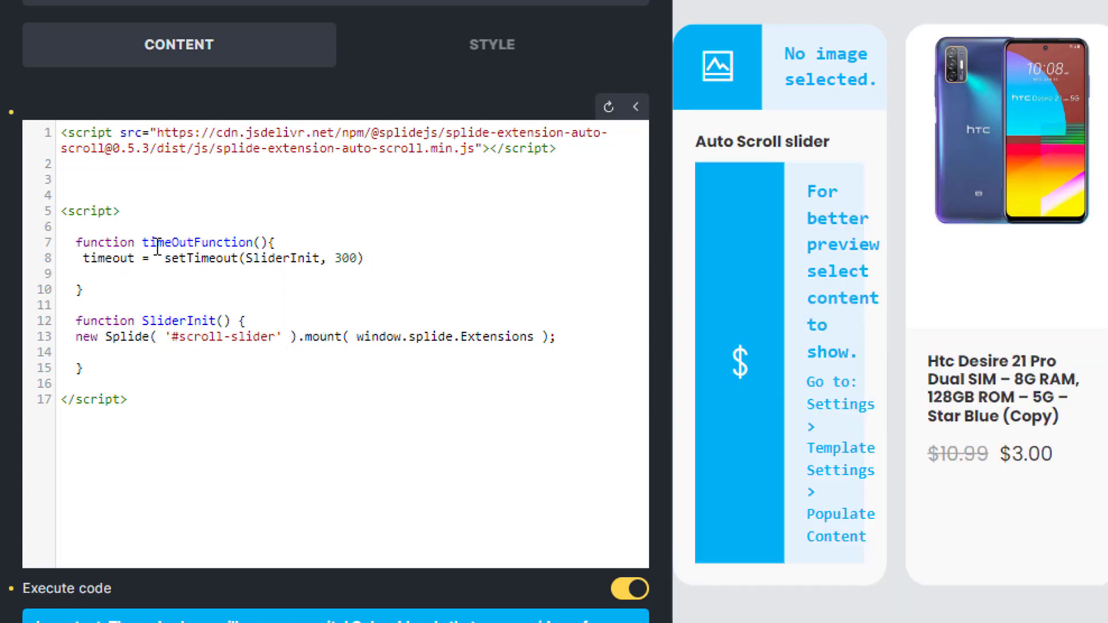
drag(84, 247, 231, 246)
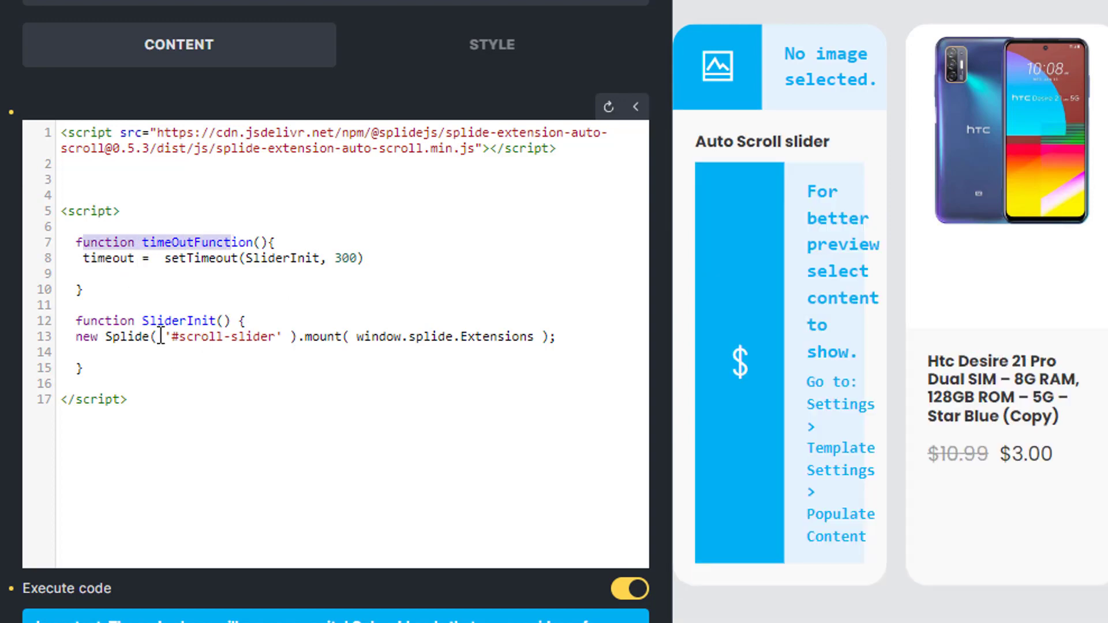
Call timeOutFunction() below the SliderInit function.
click(136, 302)
click(281, 315)
click(132, 367)
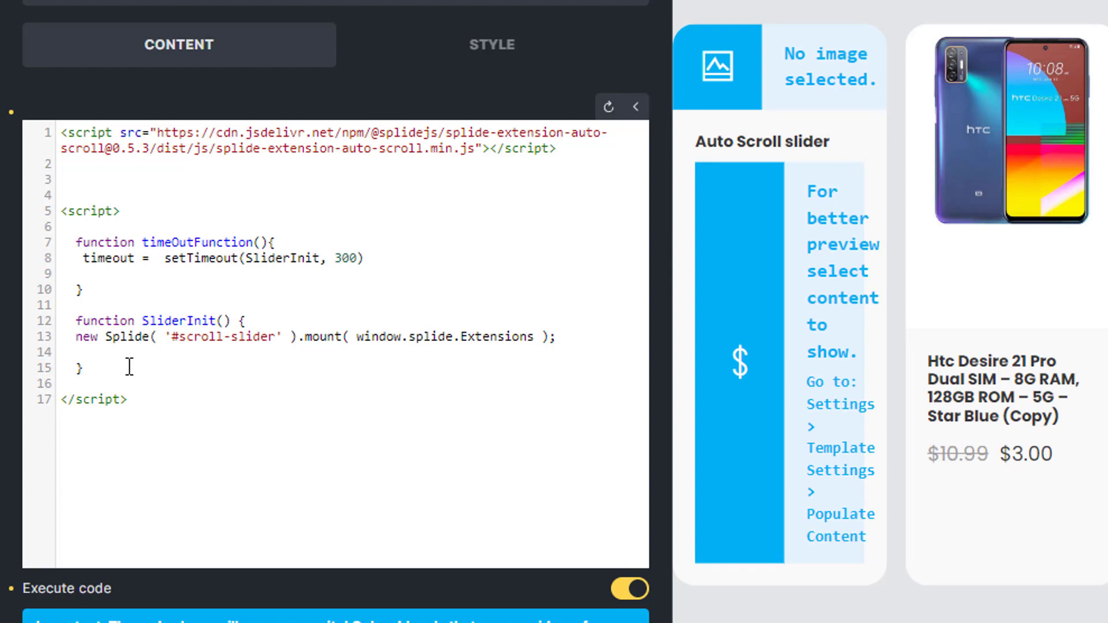
key(Return)
key(Return)
key(Return)
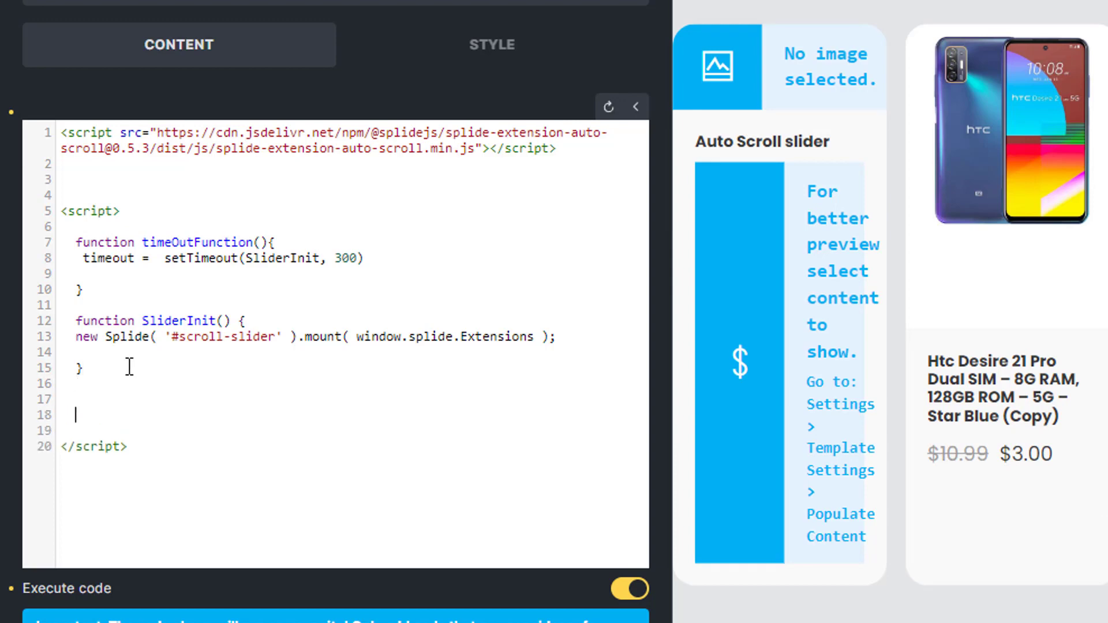
text(timeOutFunction())
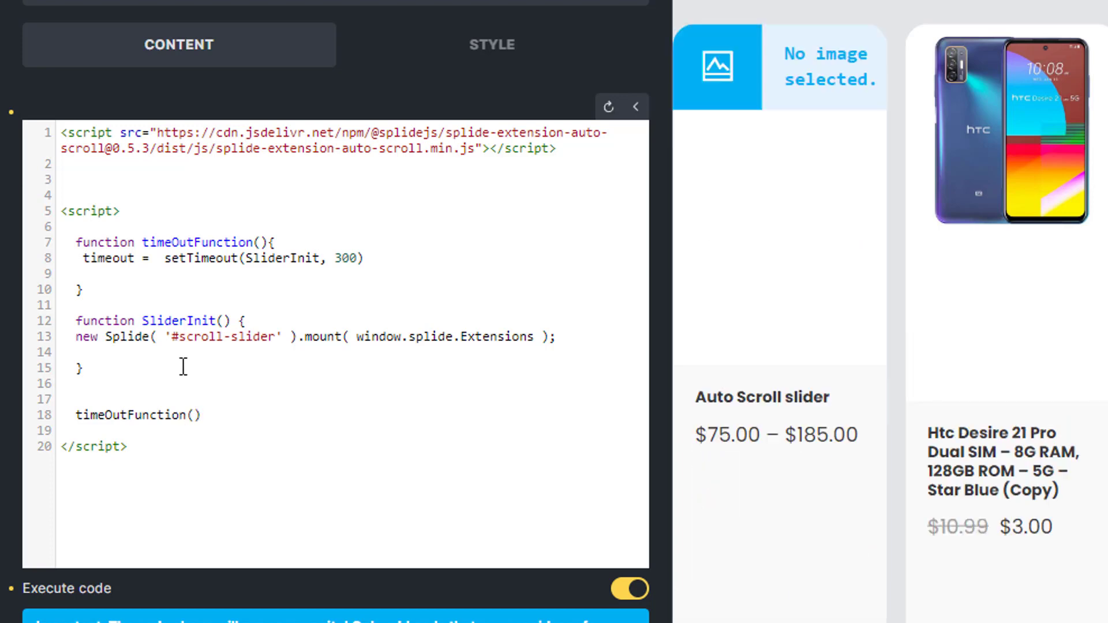
Inside SliderInit, add a 'clear timeout' comment and clearTimeout(timeout) after the mount line.
click(587, 335)
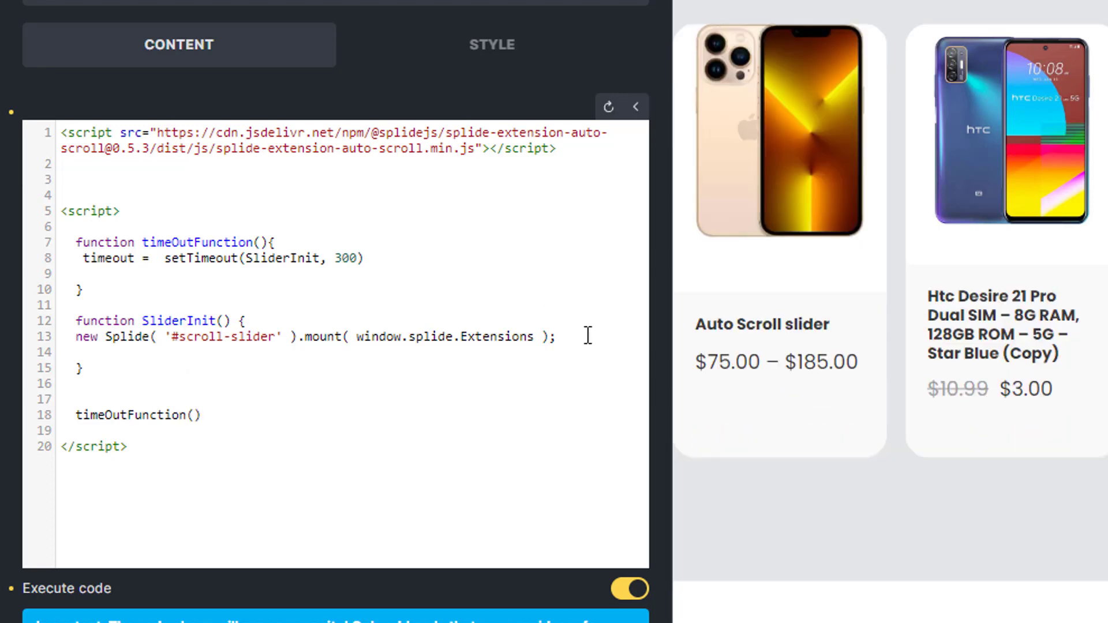
key(Return)
key(Return)
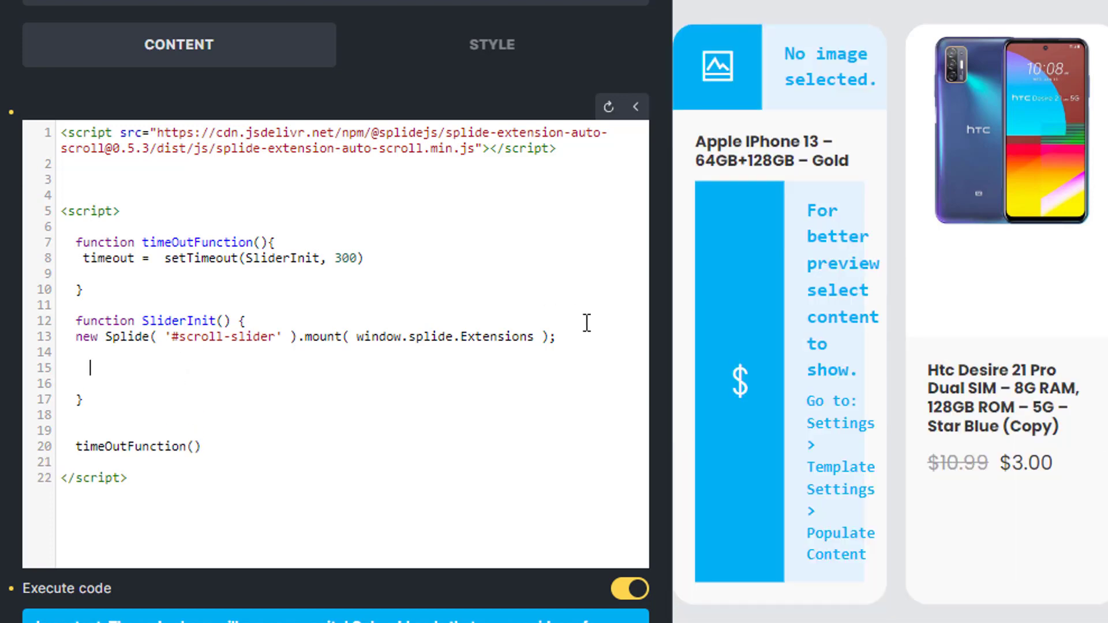
text(//cla)
text(ar timeout)
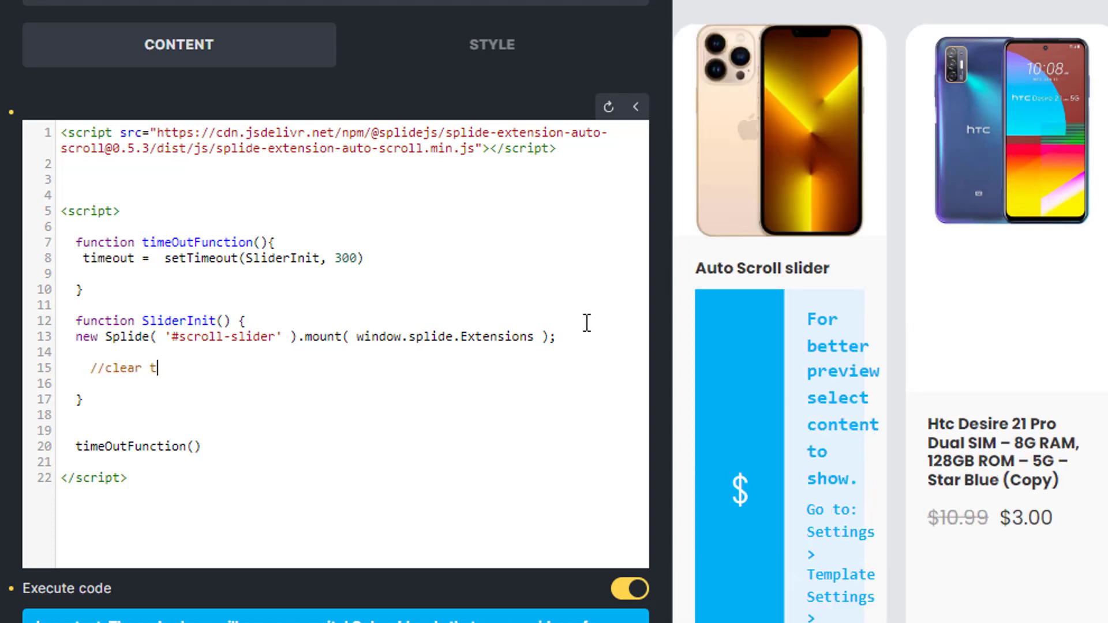
key(Return)
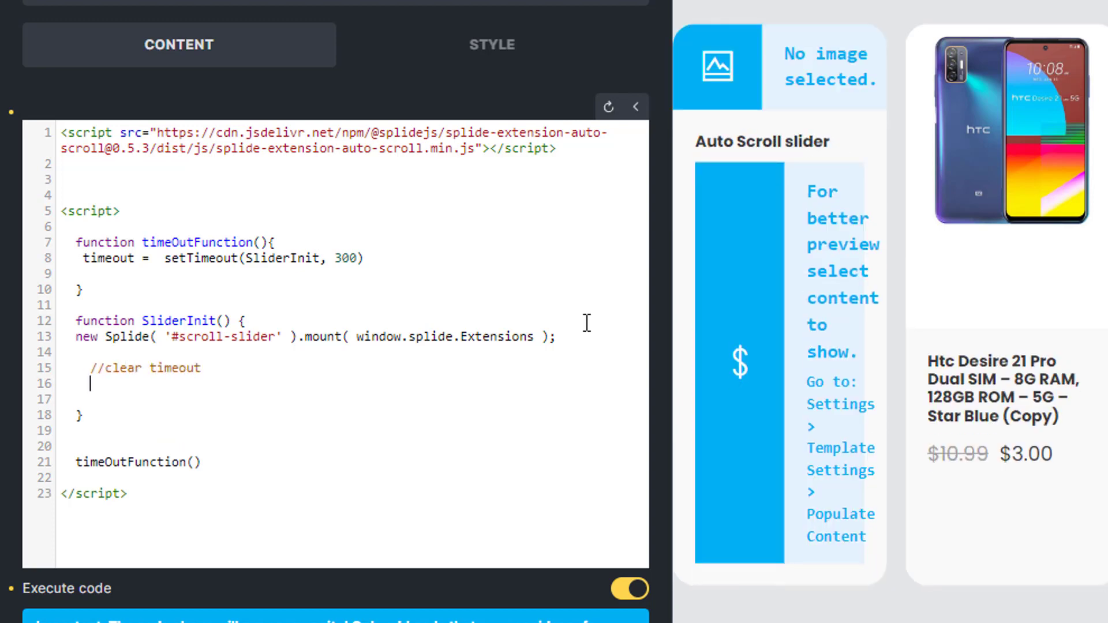
text(clearTime)
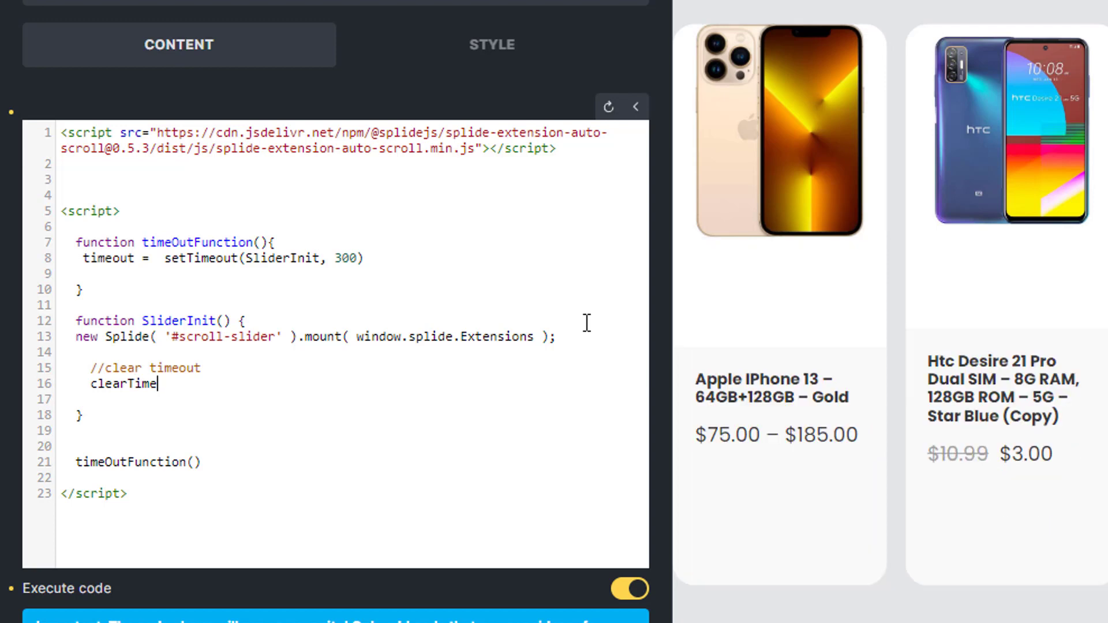
text(out()
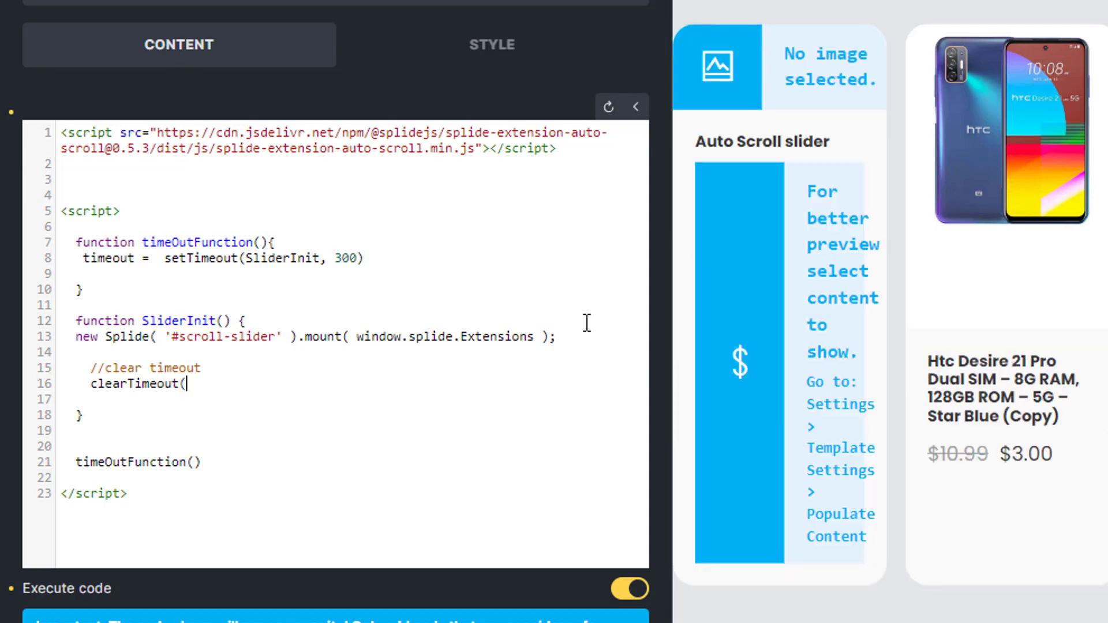
double_click(120, 258)
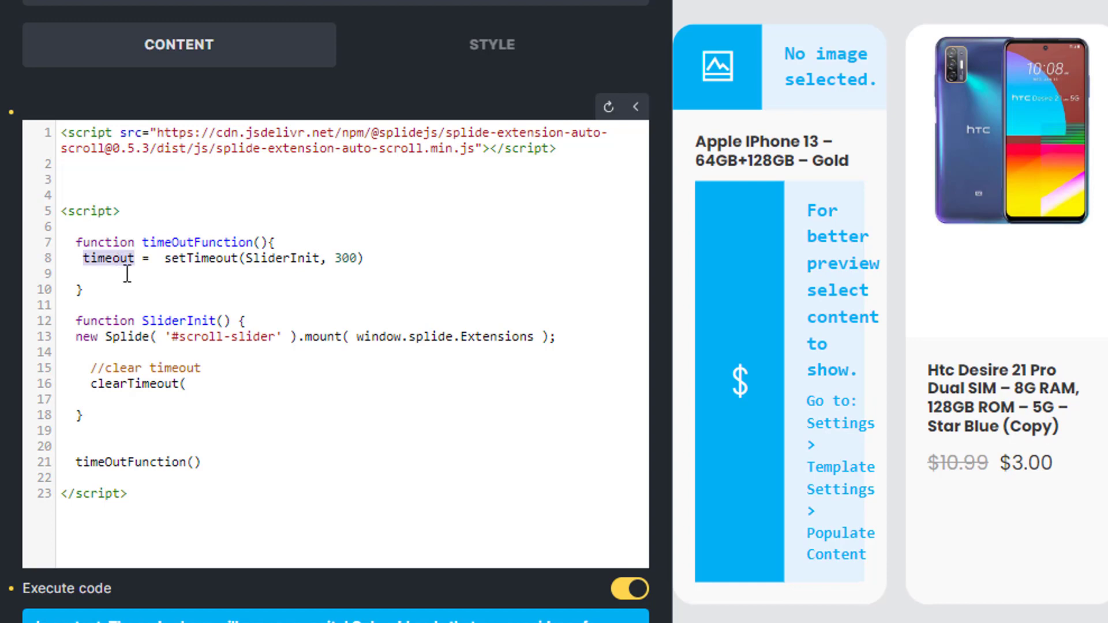
key(ctrl+c)
click(193, 375)
key(ctrl+v)
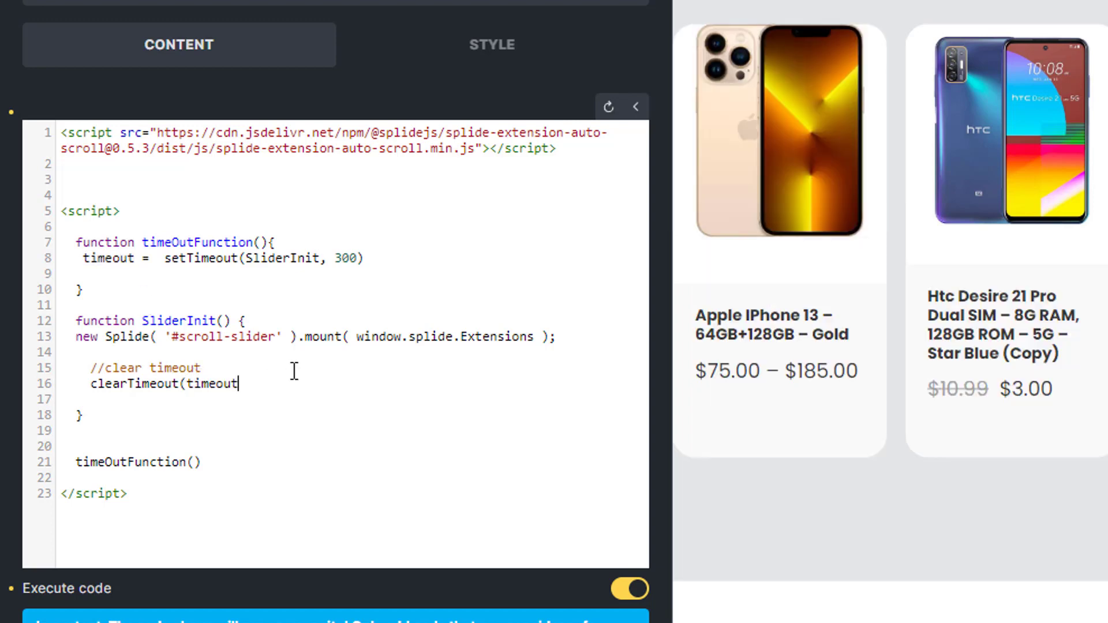
text())
click(259, 445)
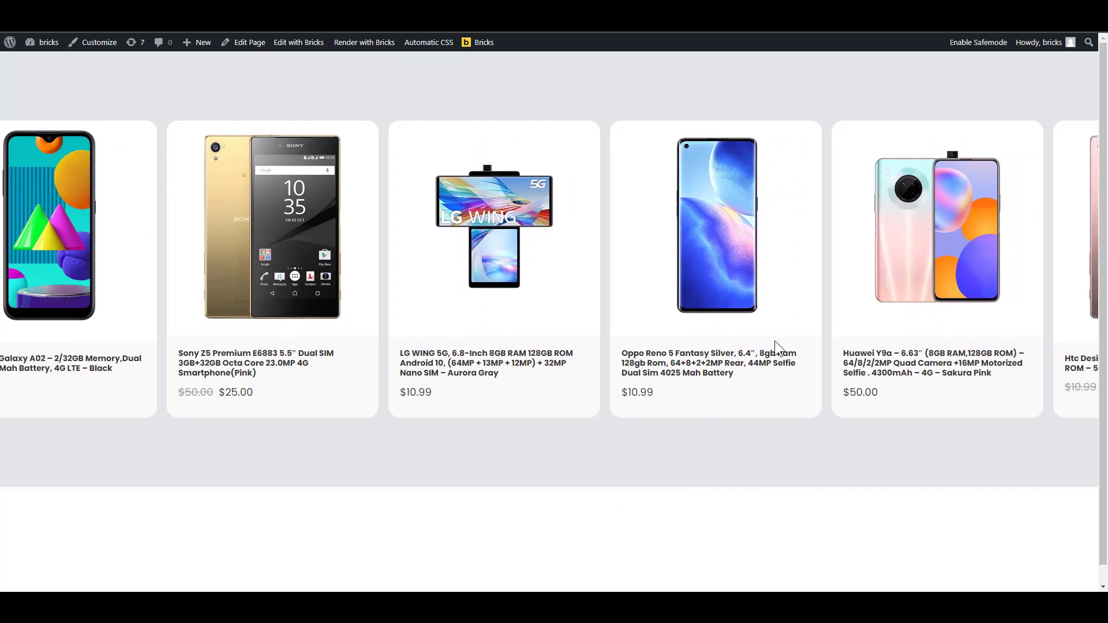
key(Tab)
key(Tab)
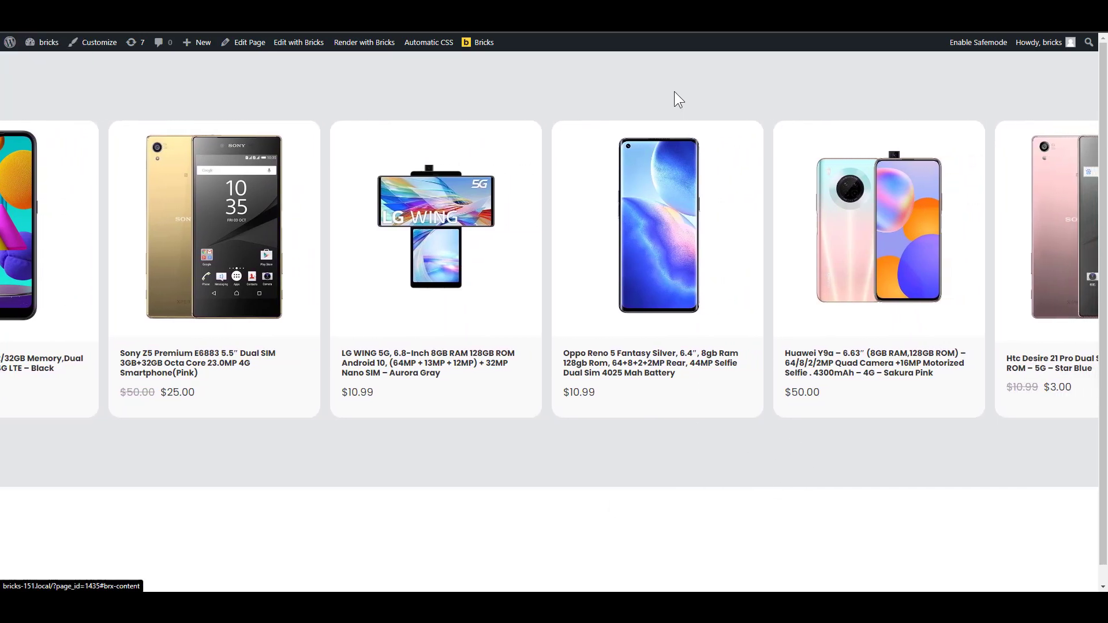
key(Tab)
key(Tab)
key(Tab)
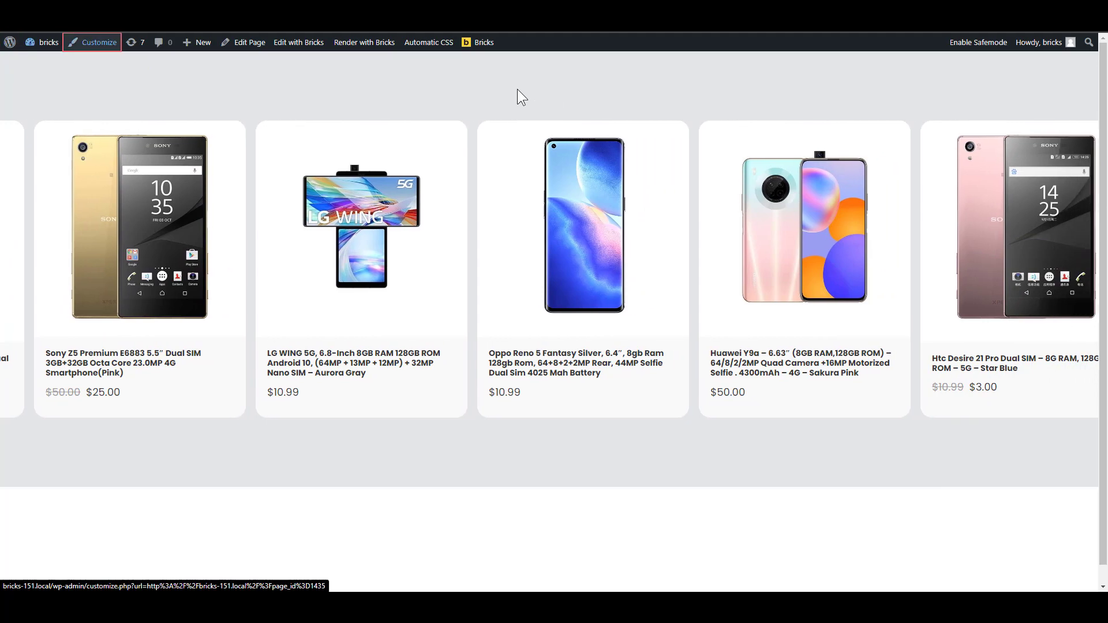
key(Tab)
key(Tab)
key(Tab)
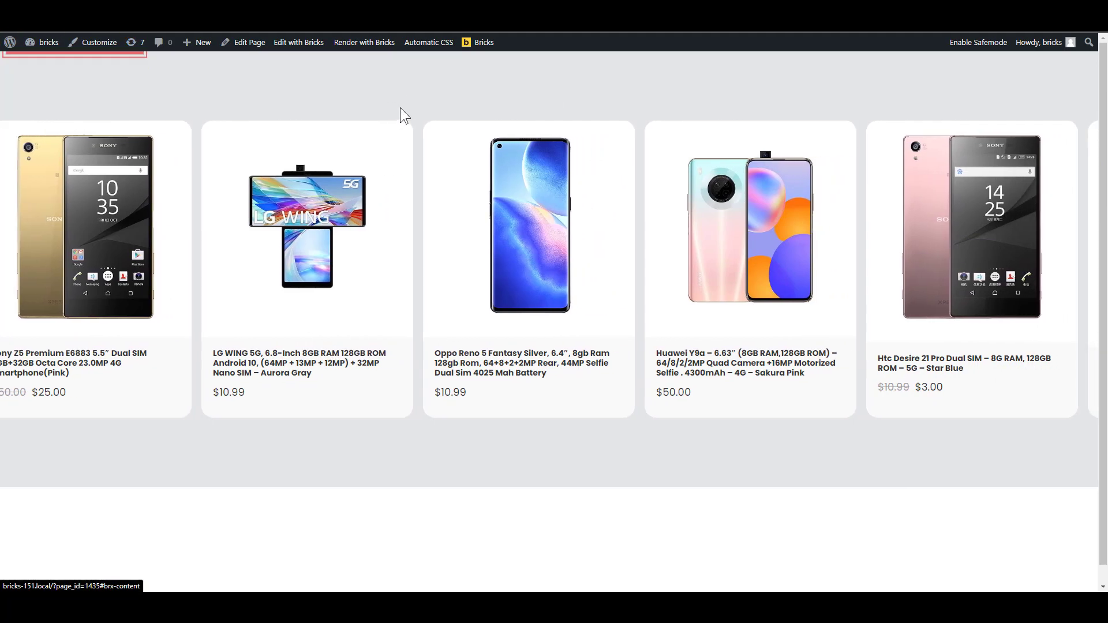
key(Tab)
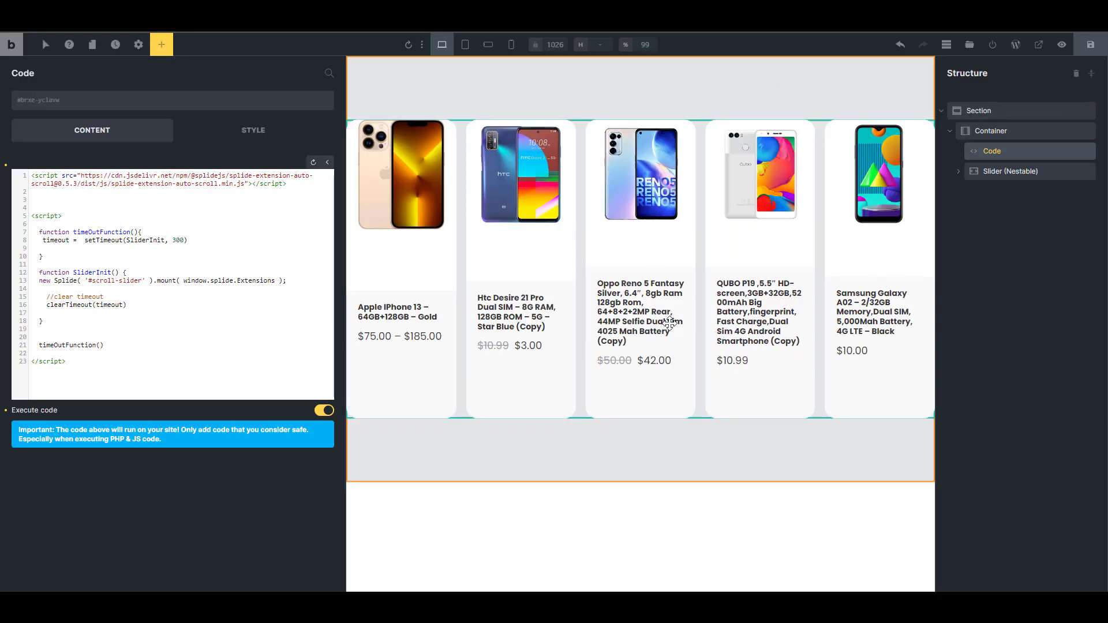
Expand the slider and confirm the Product title keeps its h1 heading tag.
click(959, 171)
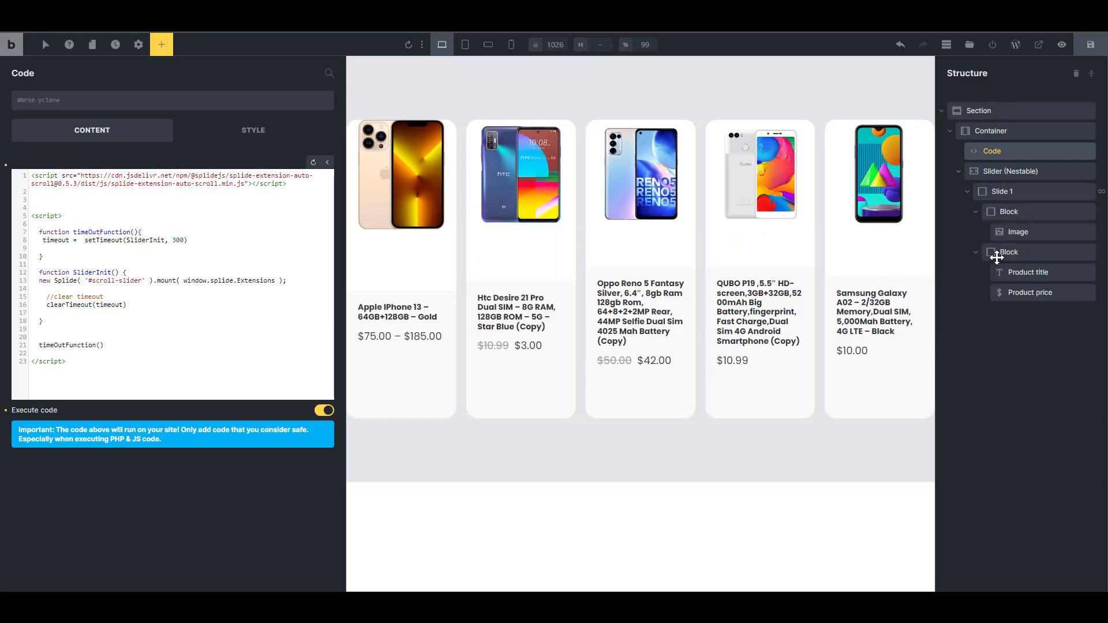
click(1028, 272)
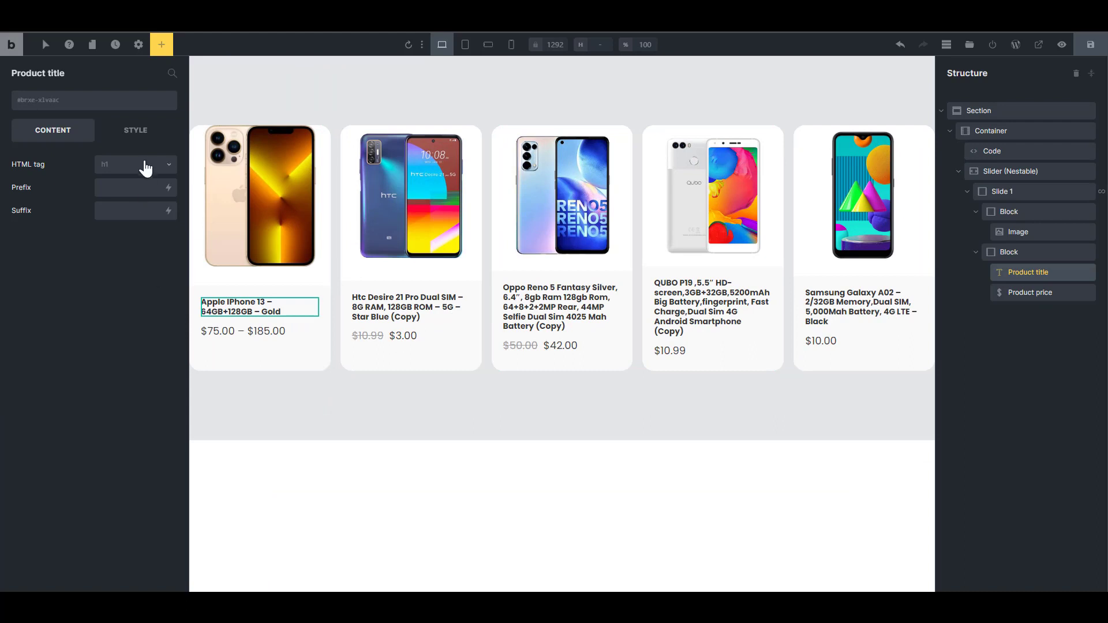
click(144, 164)
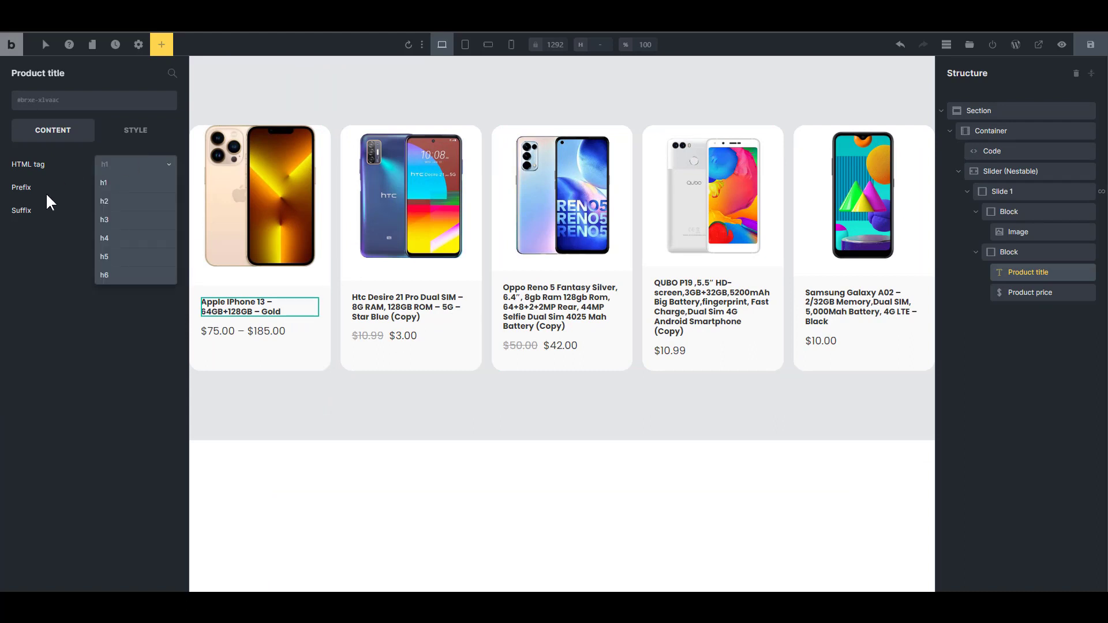
click(45, 272)
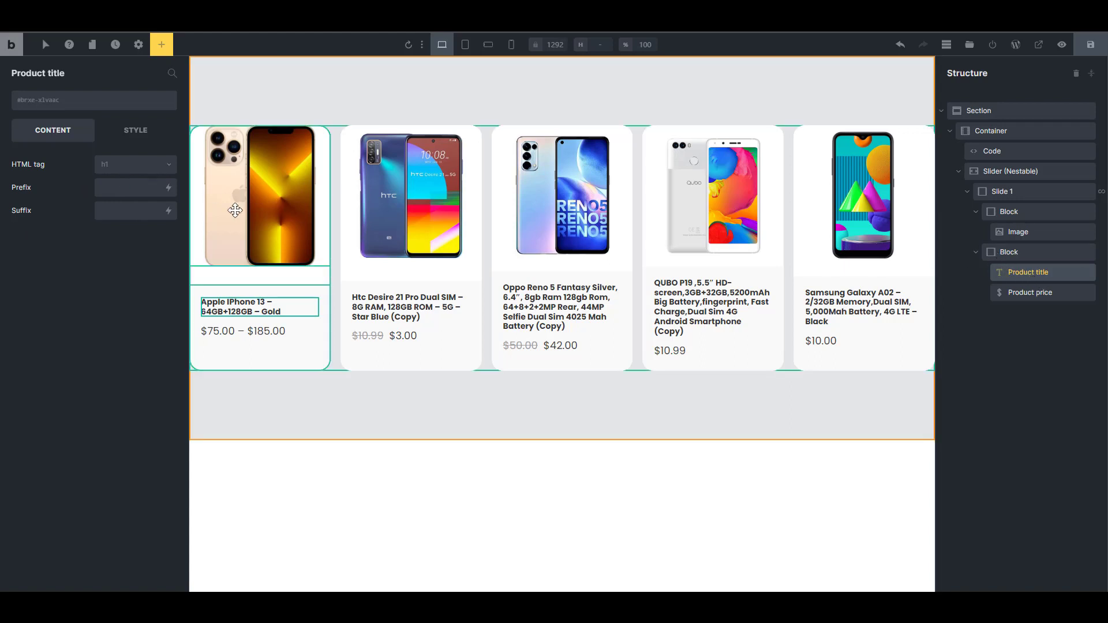
Inspect Slide 1 and recheck the Product title's heading options, leaving them unchanged.
click(976, 212)
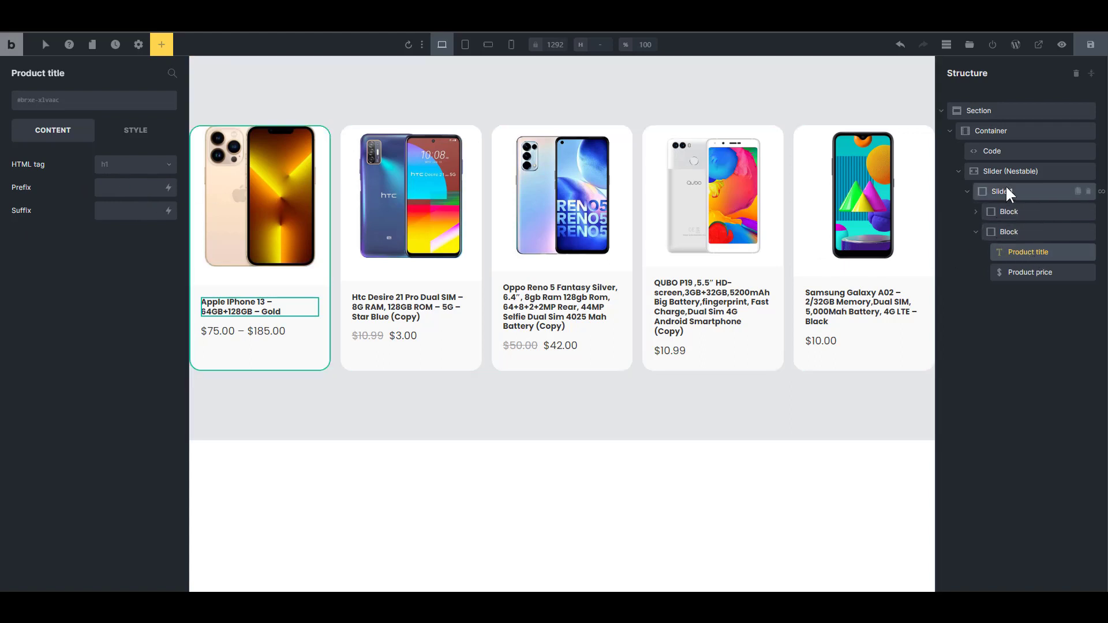
click(1005, 191)
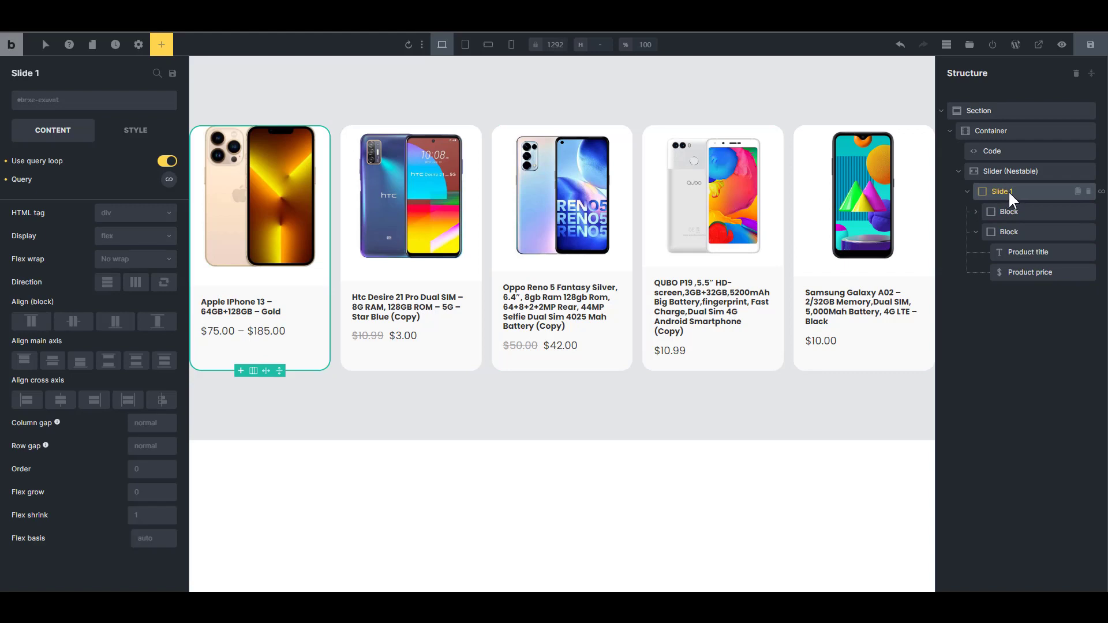
click(1027, 254)
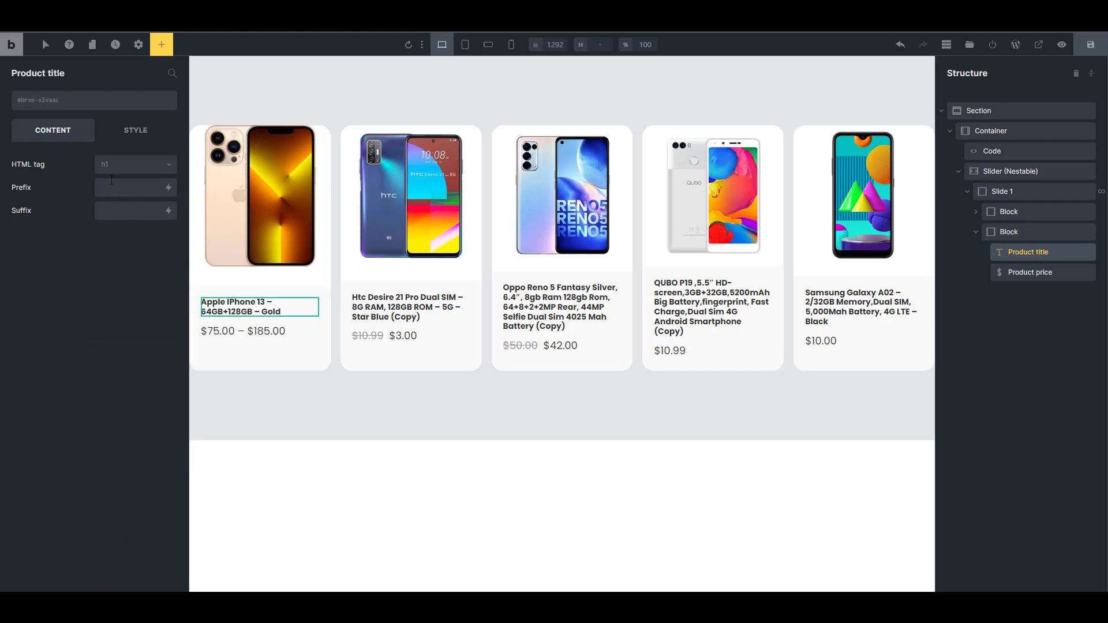
click(130, 171)
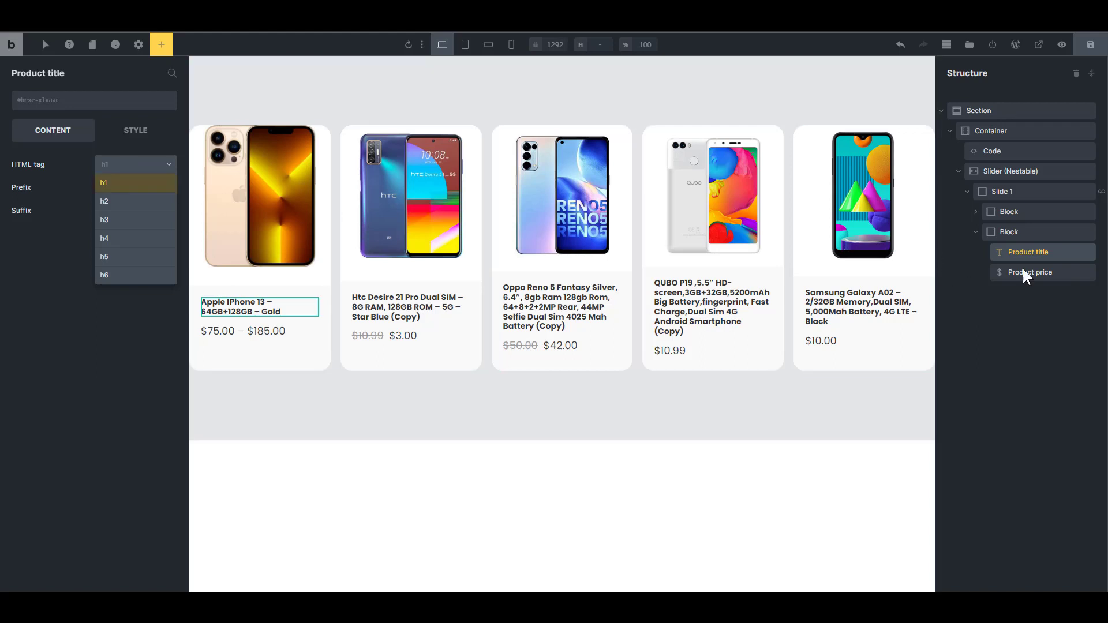
click(1021, 236)
Select the Block holding the title and price and bring up the Elements library.
click(1019, 251)
click(1019, 234)
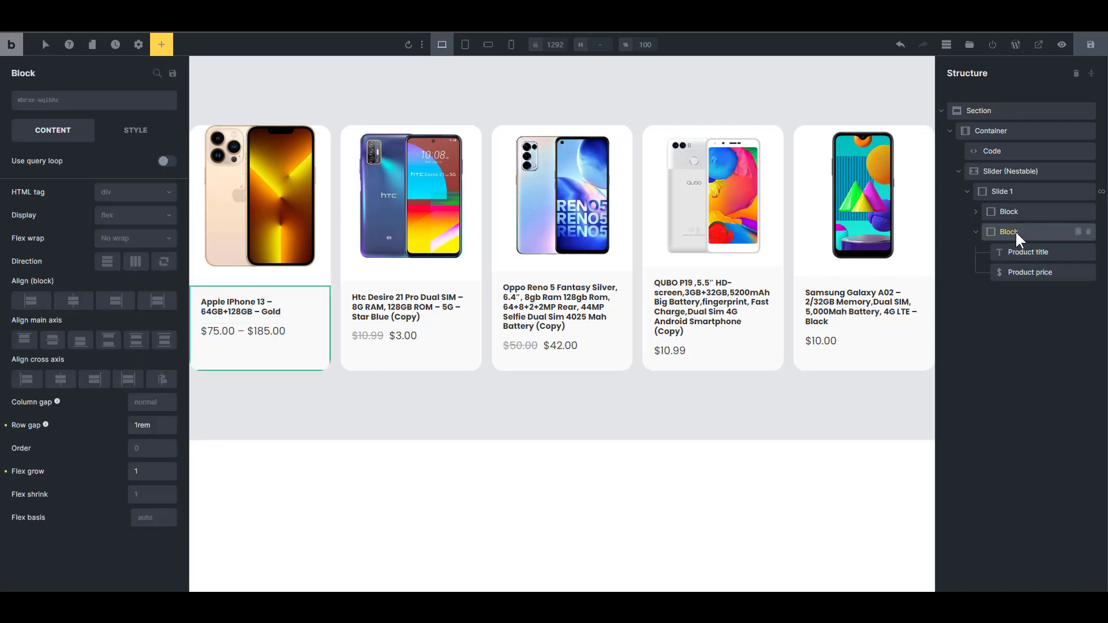
click(162, 49)
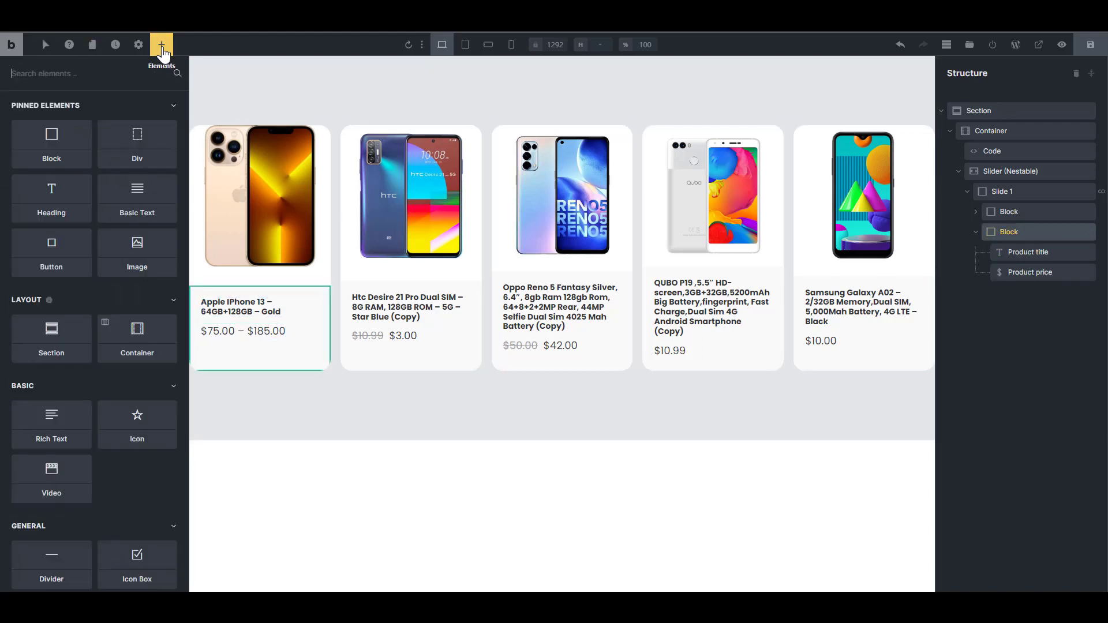
Add a Basic Text element named title above the Product title, and delete the Product title.
click(137, 196)
drag(1026, 298, 1020, 248)
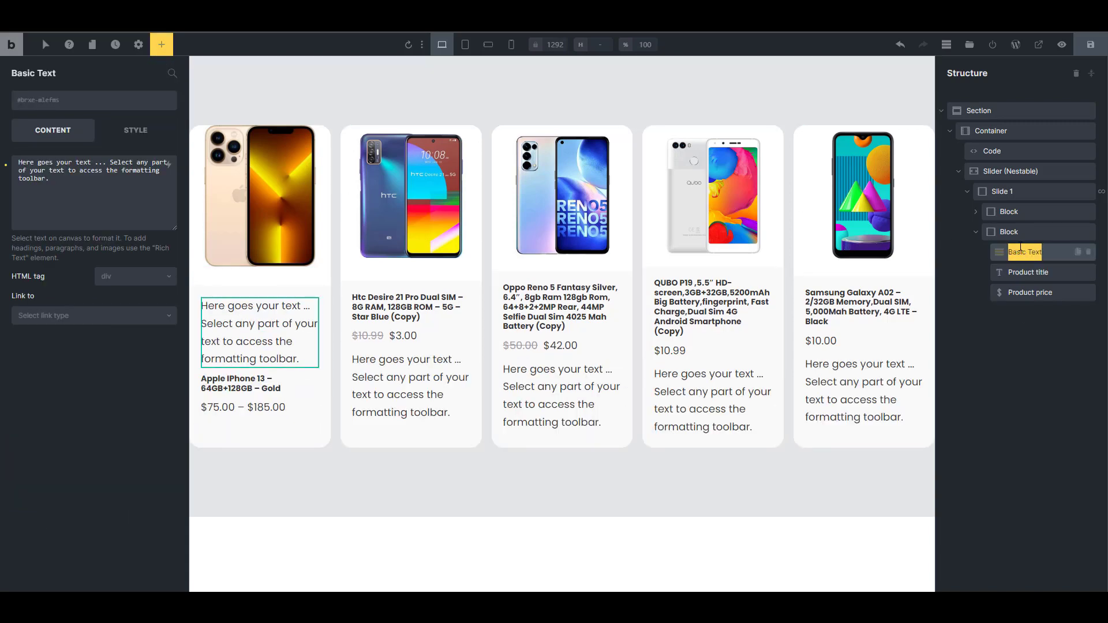
text(title)
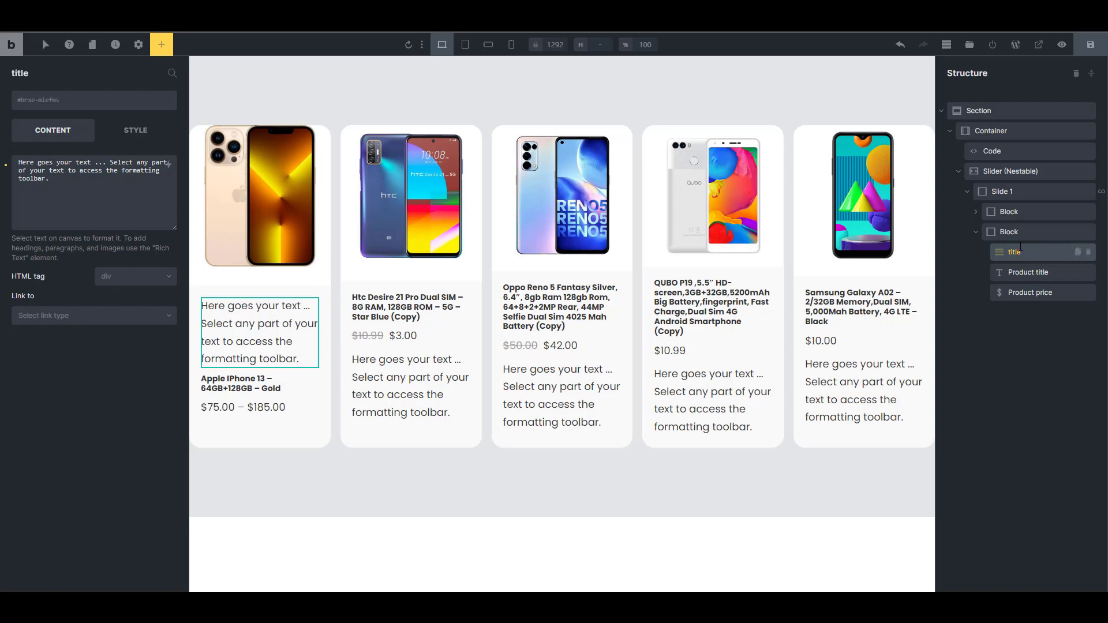
click(1026, 272)
click(1088, 272)
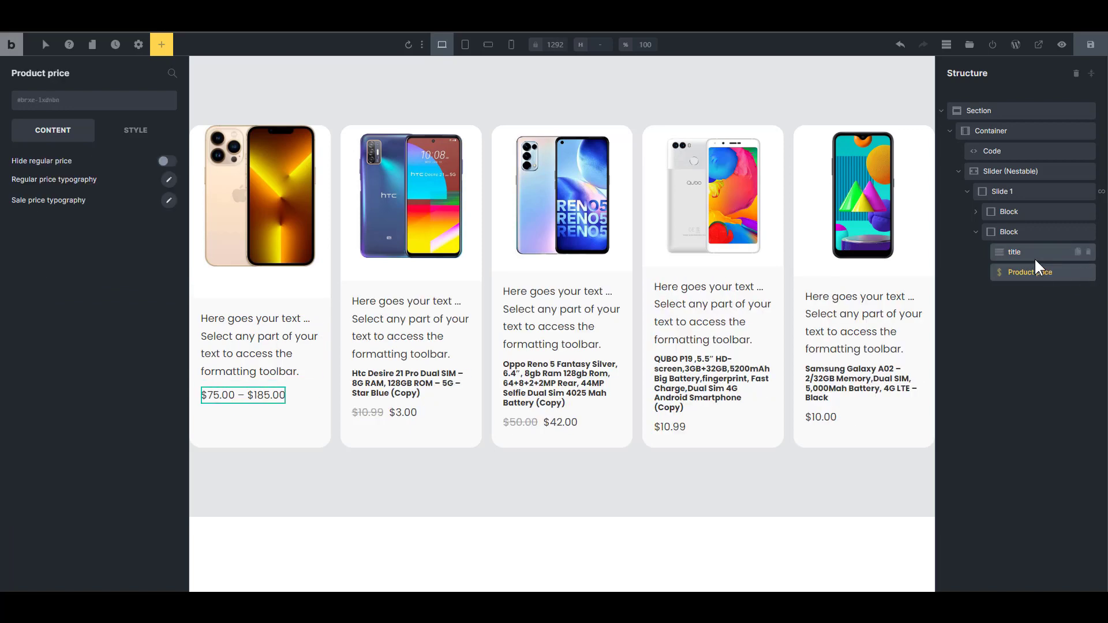
click(1037, 255)
Replace the title element's placeholder text with the {post_title} dynamic tag.
click(81, 195)
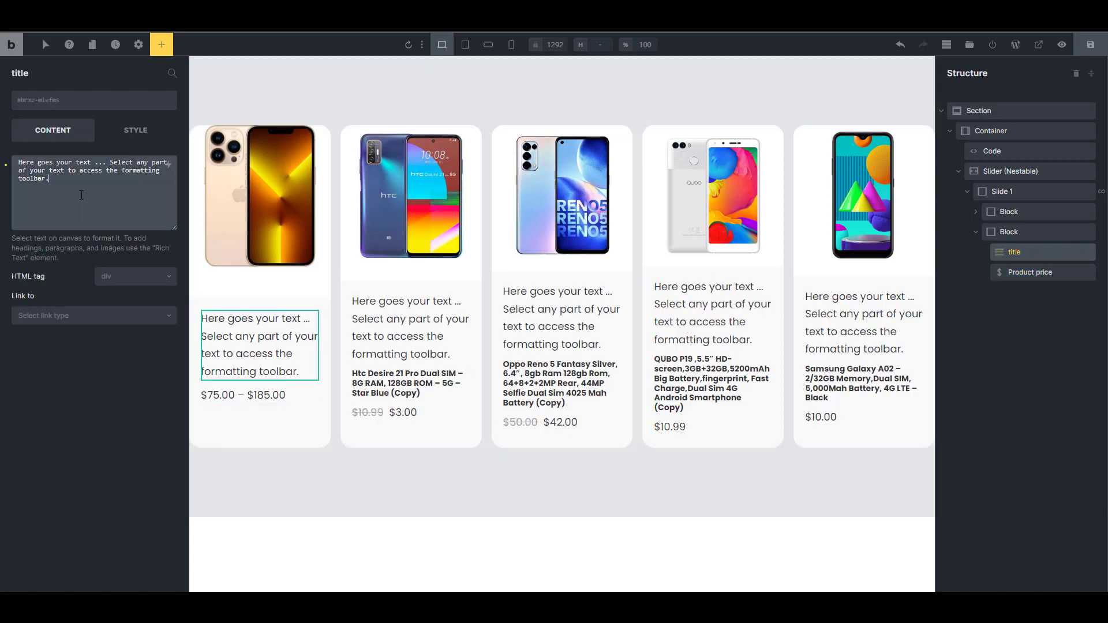
key(ctrl+a)
key(BackSpace)
click(169, 165)
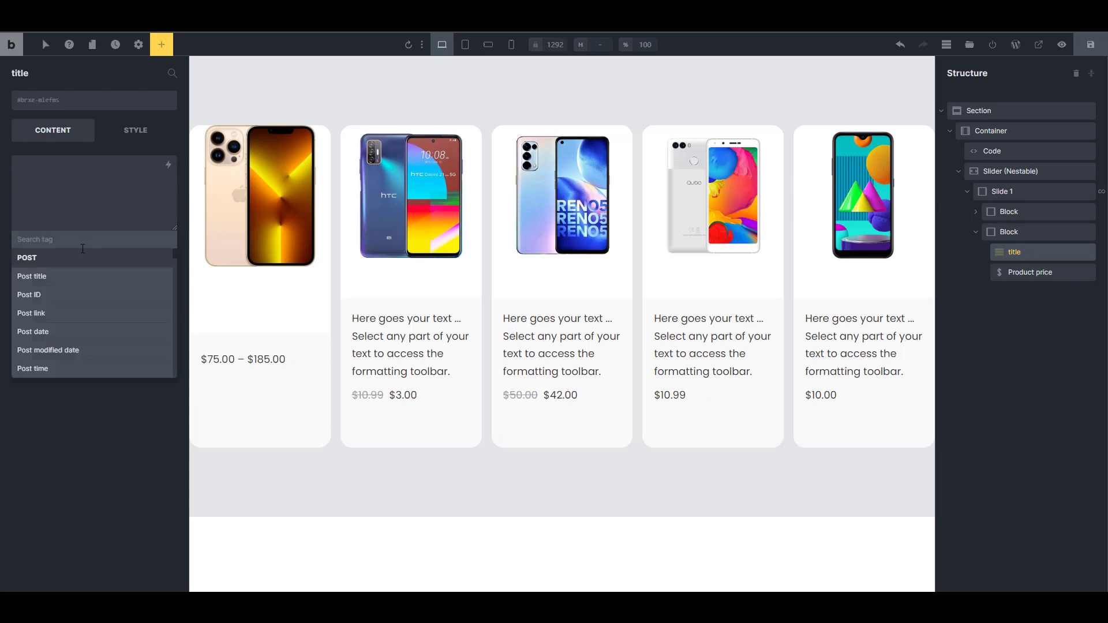
click(70, 277)
Give the title a custom 'a' HTML tag linked via dynamic data to {post_url}.
click(139, 278)
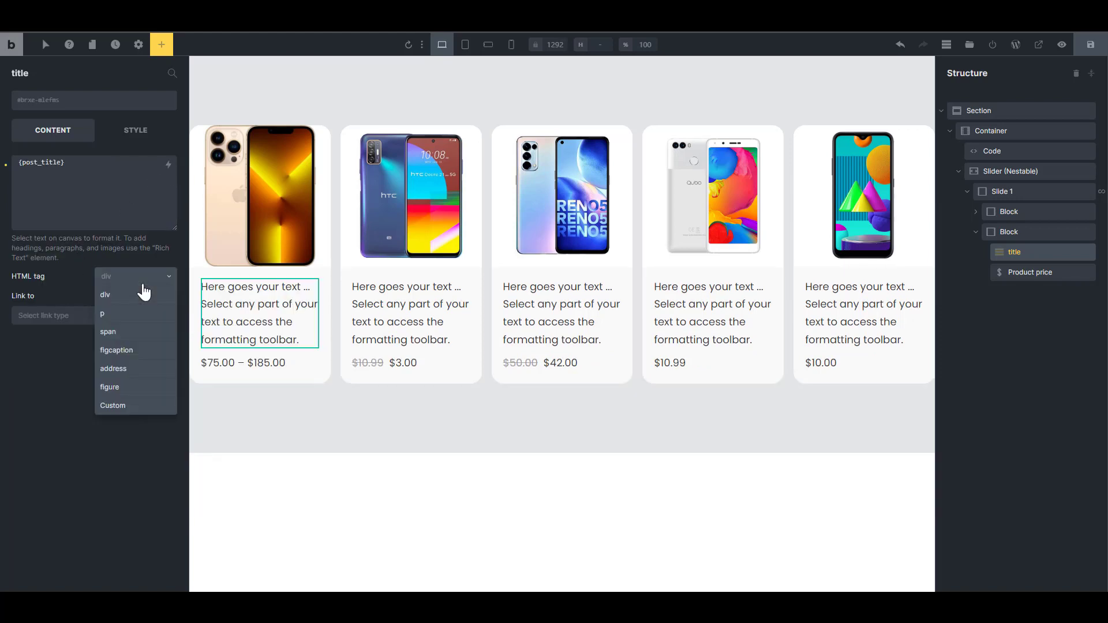
click(112, 406)
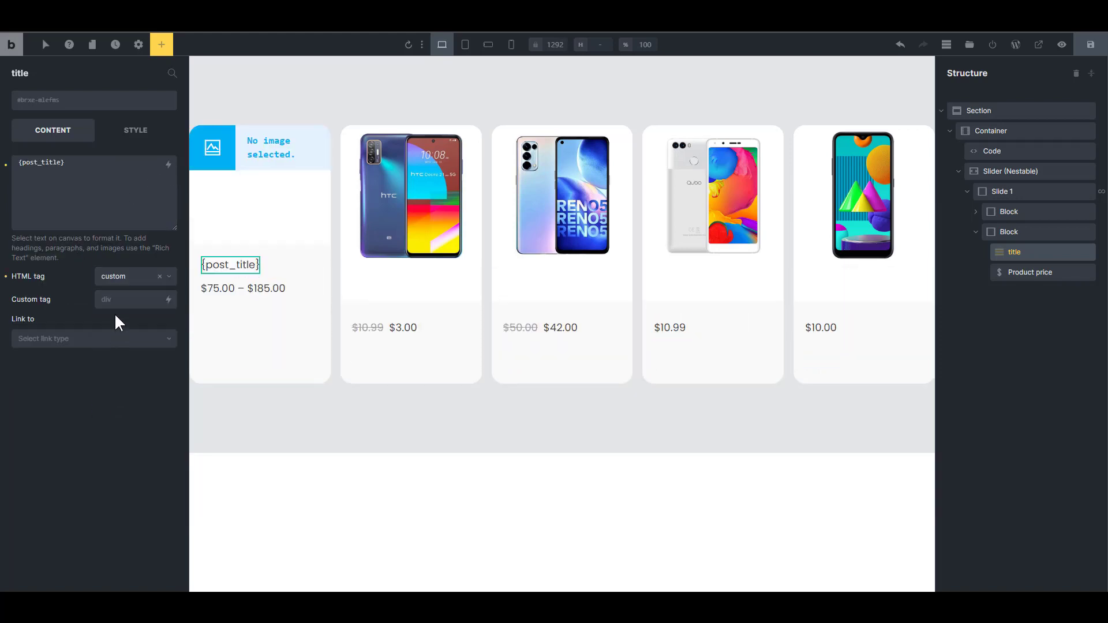
text(a)
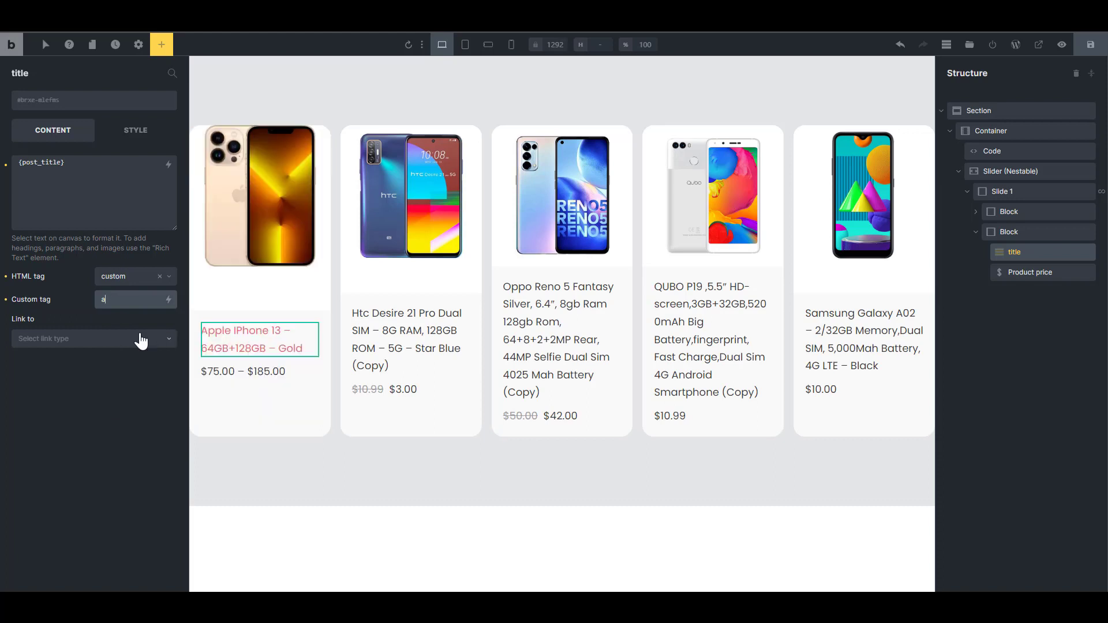
click(141, 341)
click(68, 398)
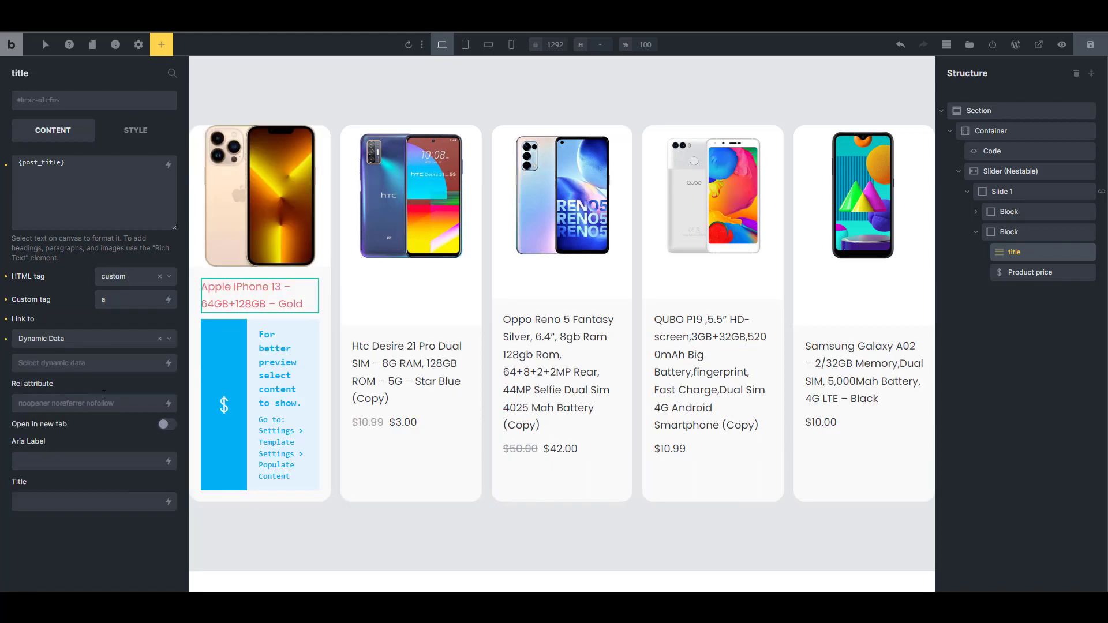
click(166, 363)
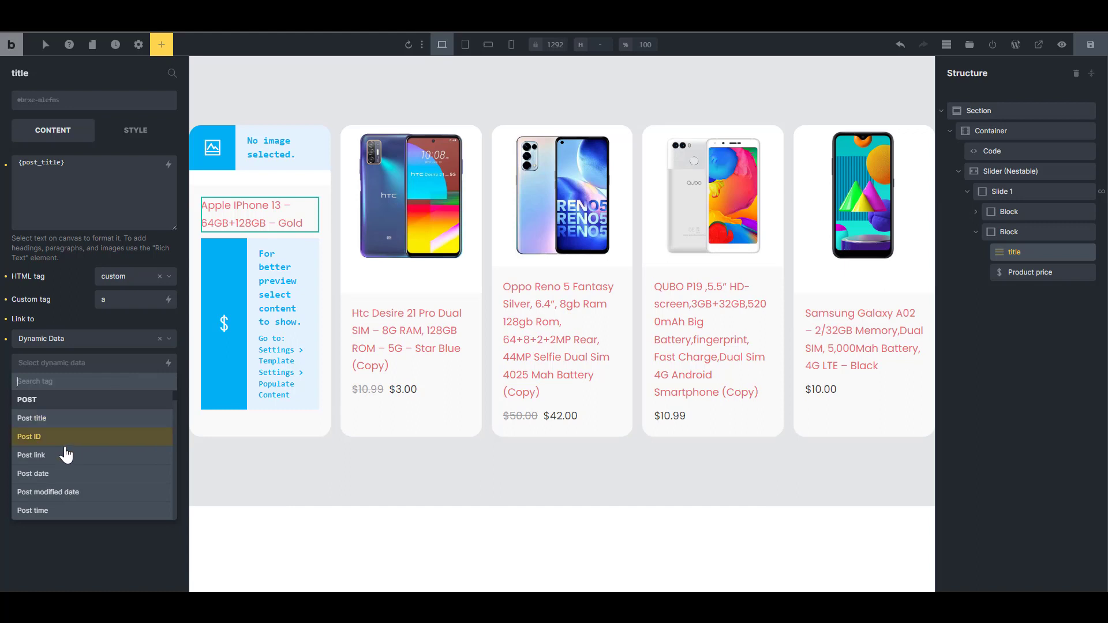
click(67, 455)
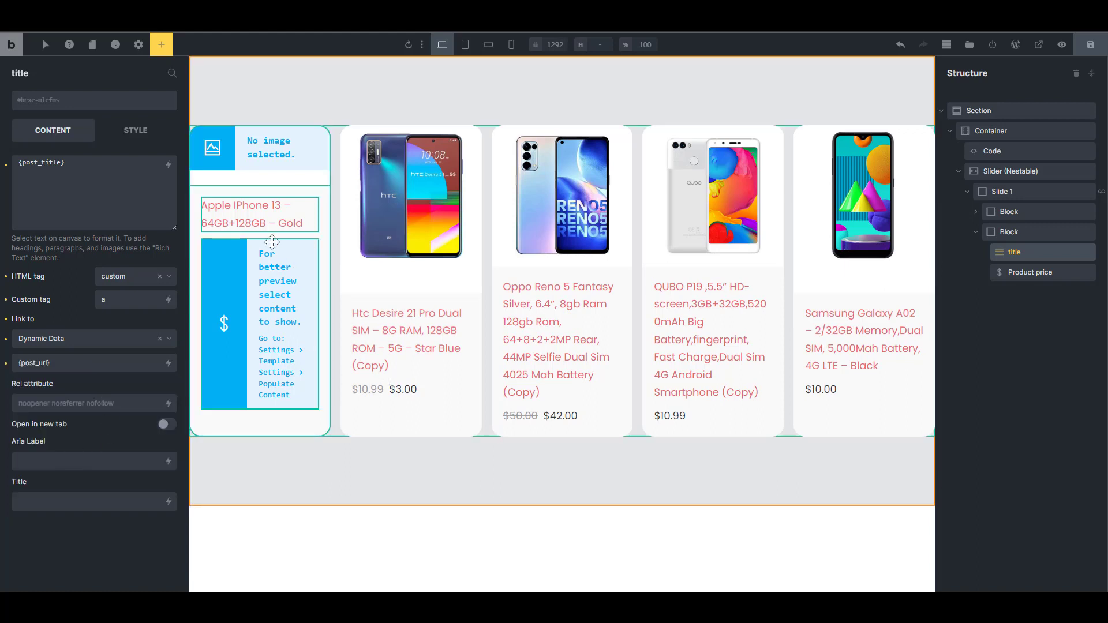
click(131, 134)
Set the title's typography to font size 1.4rem and weight 600.
click(114, 169)
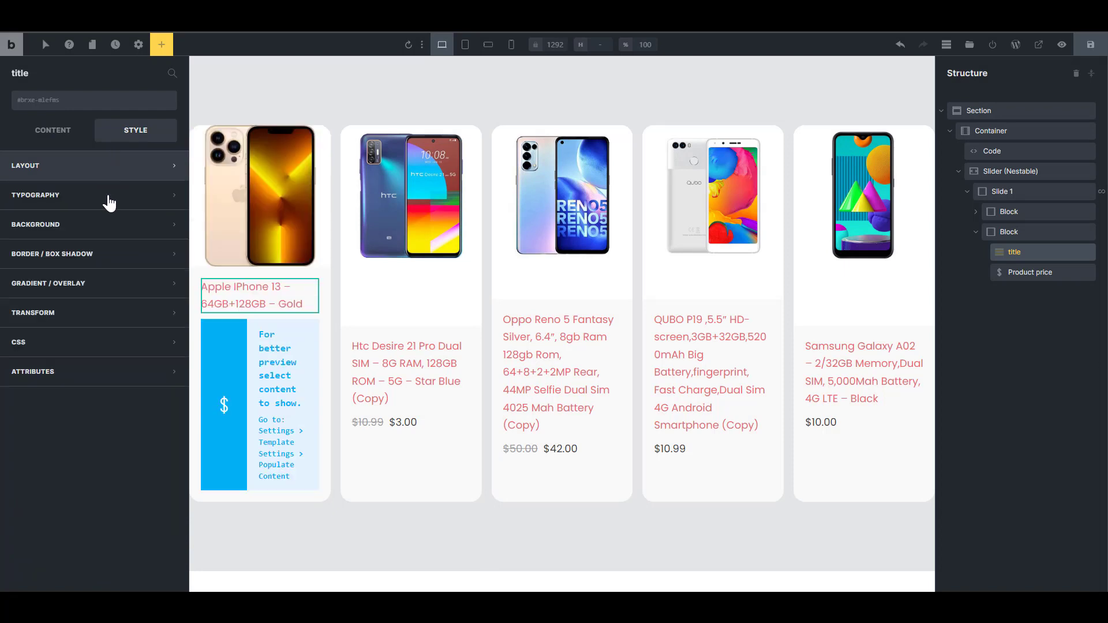
click(87, 196)
click(149, 243)
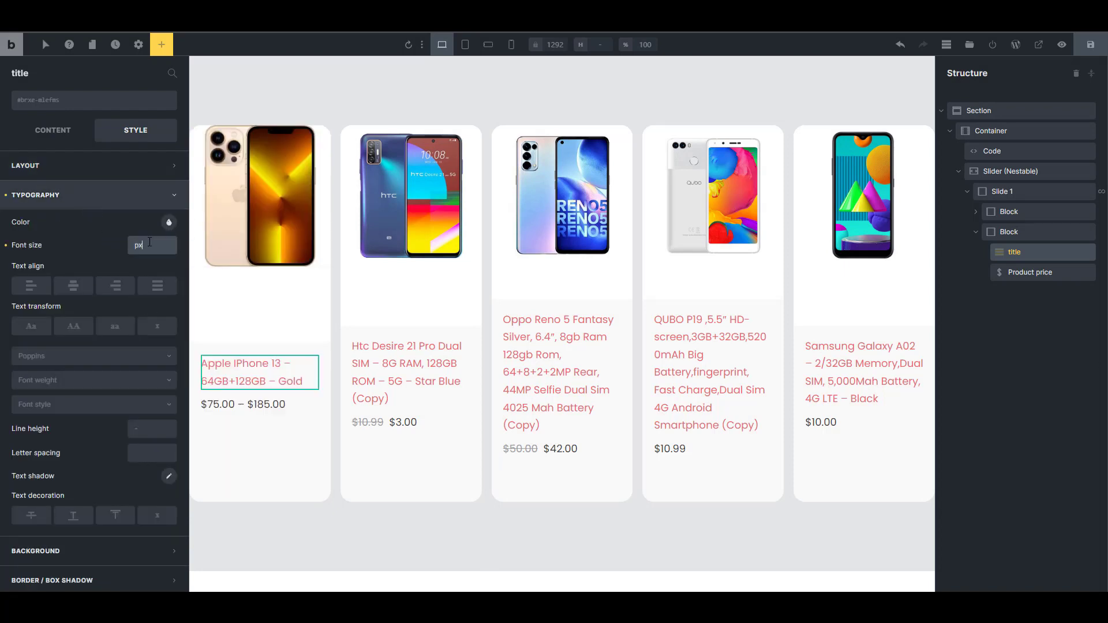
double_click(150, 242)
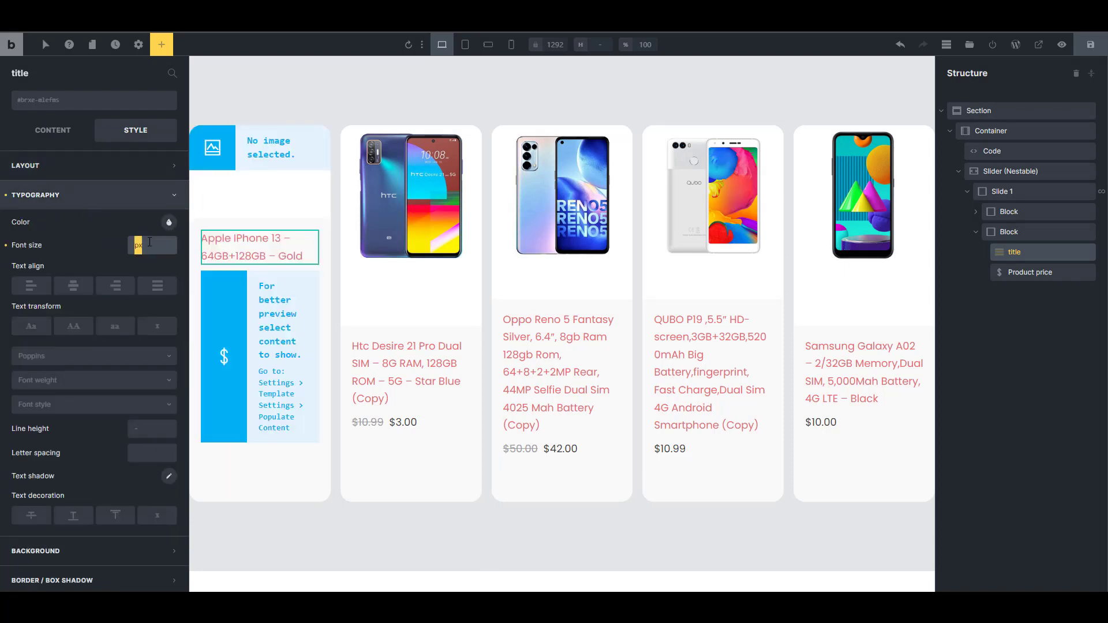
text(18)
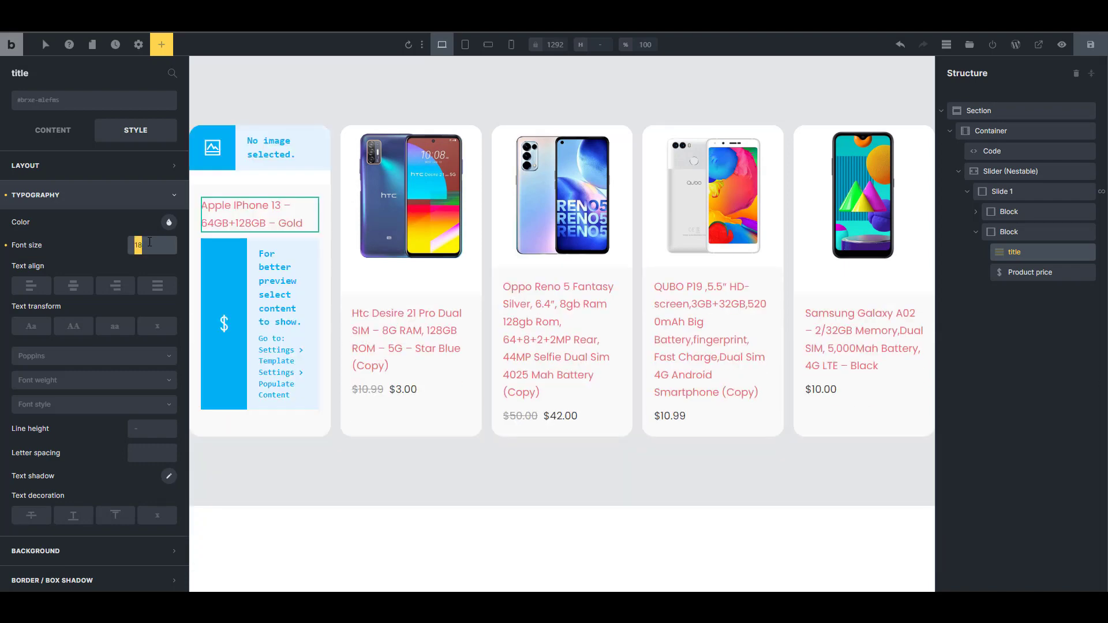
text(1.2rem)
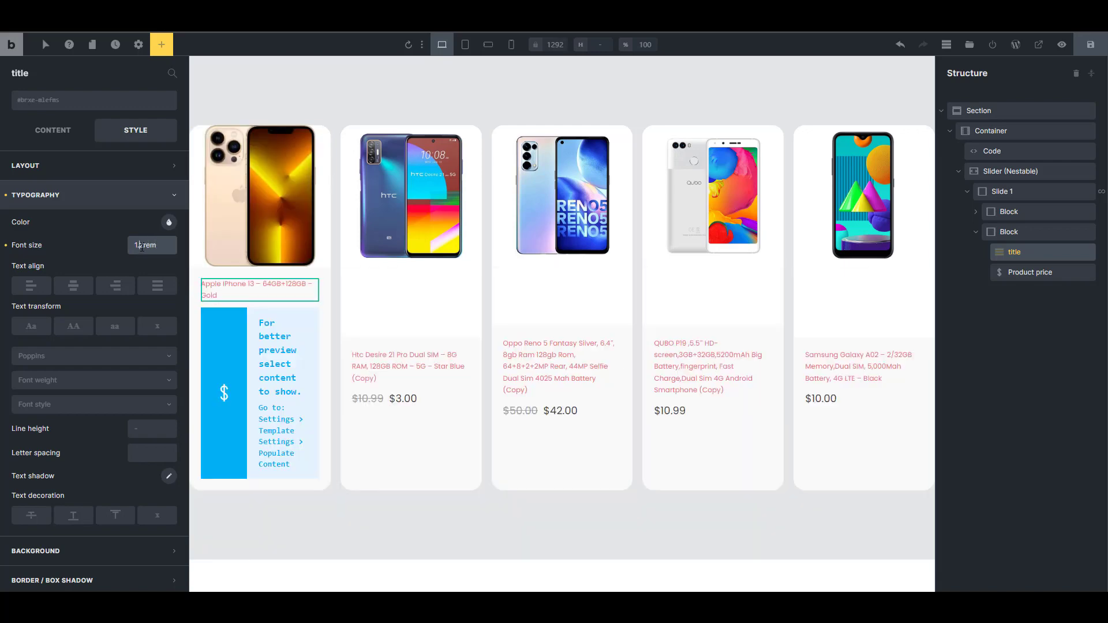
key(BackSpace)
text(4)
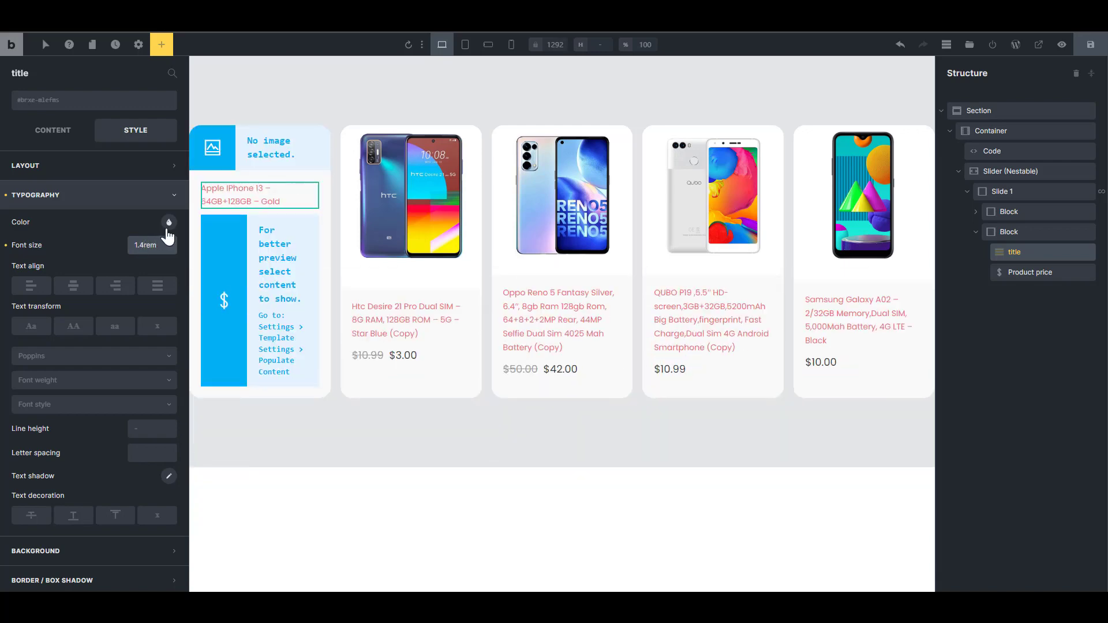
click(79, 382)
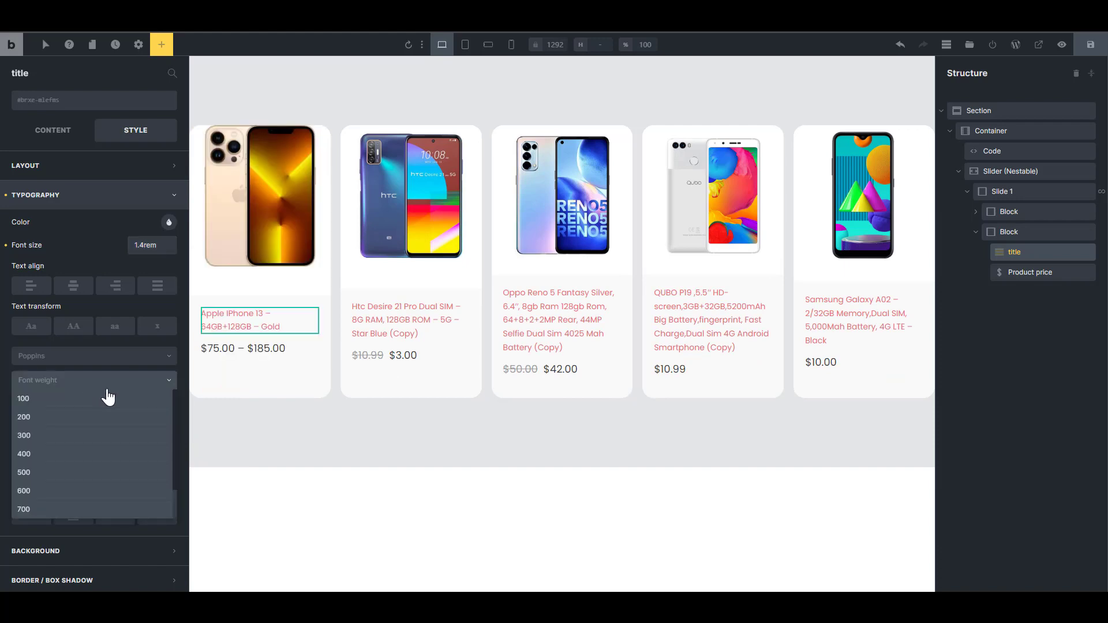
click(58, 490)
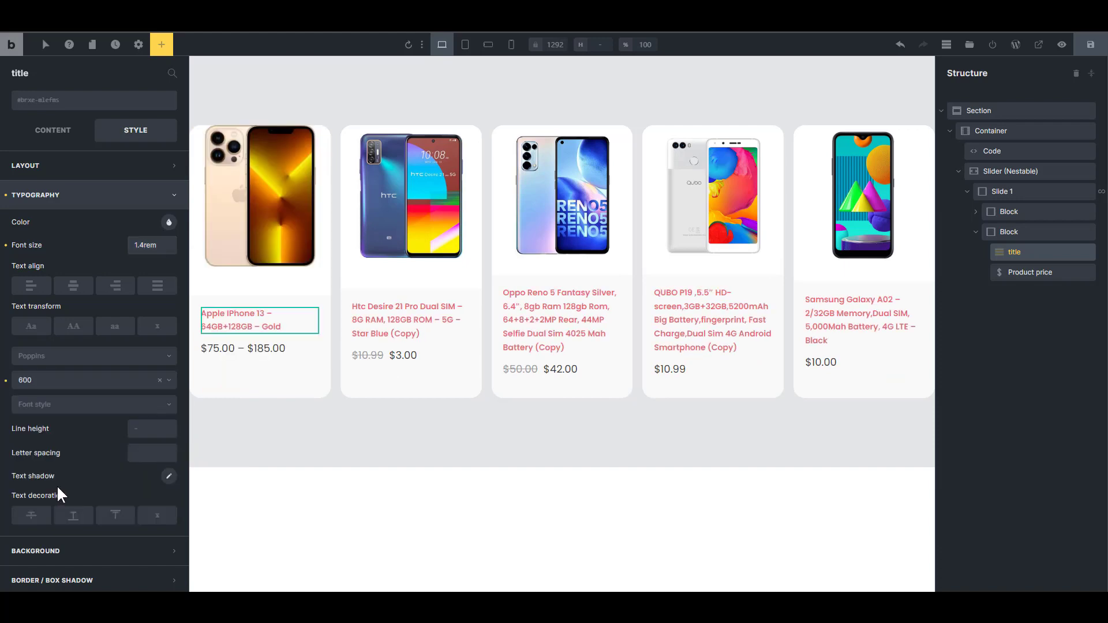
Change the title text colour to #212121 from the Default palette and save the page.
click(169, 222)
click(91, 466)
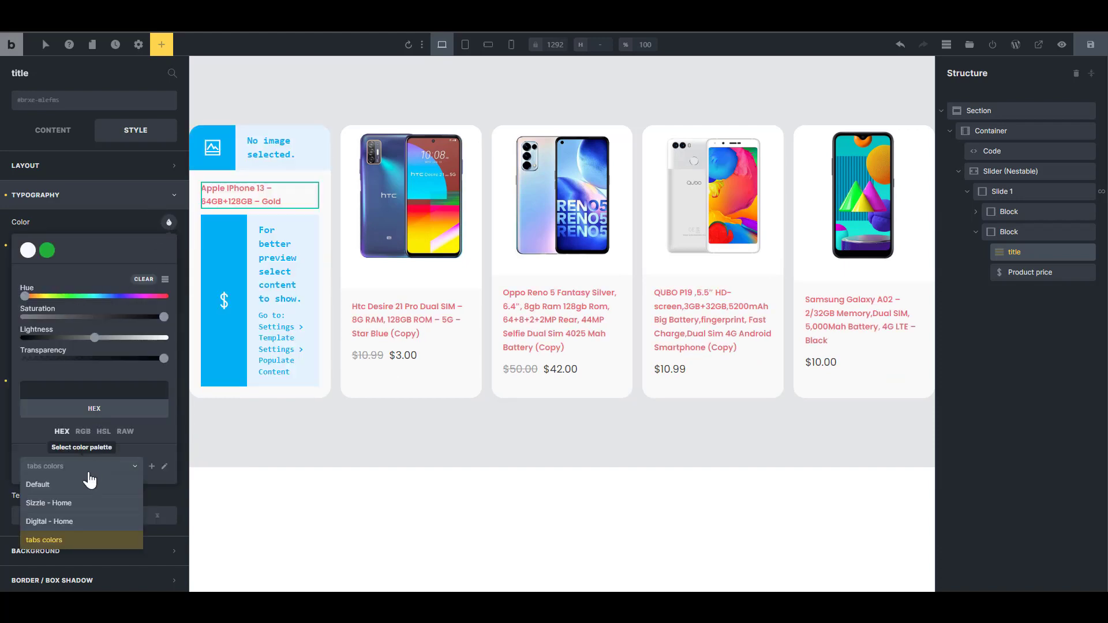
click(88, 484)
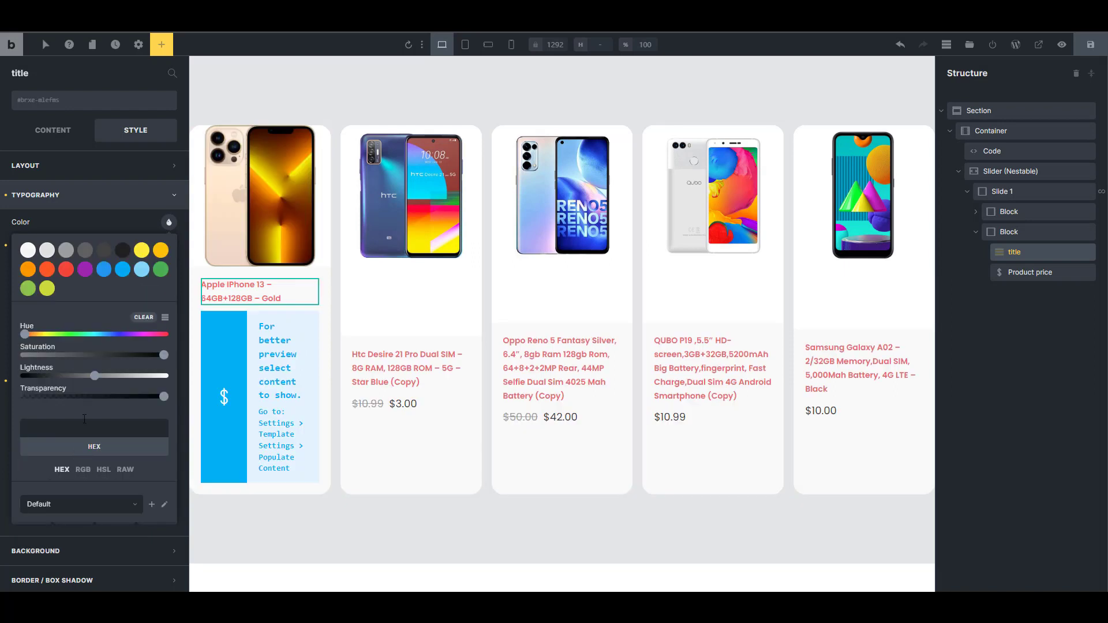
click(123, 251)
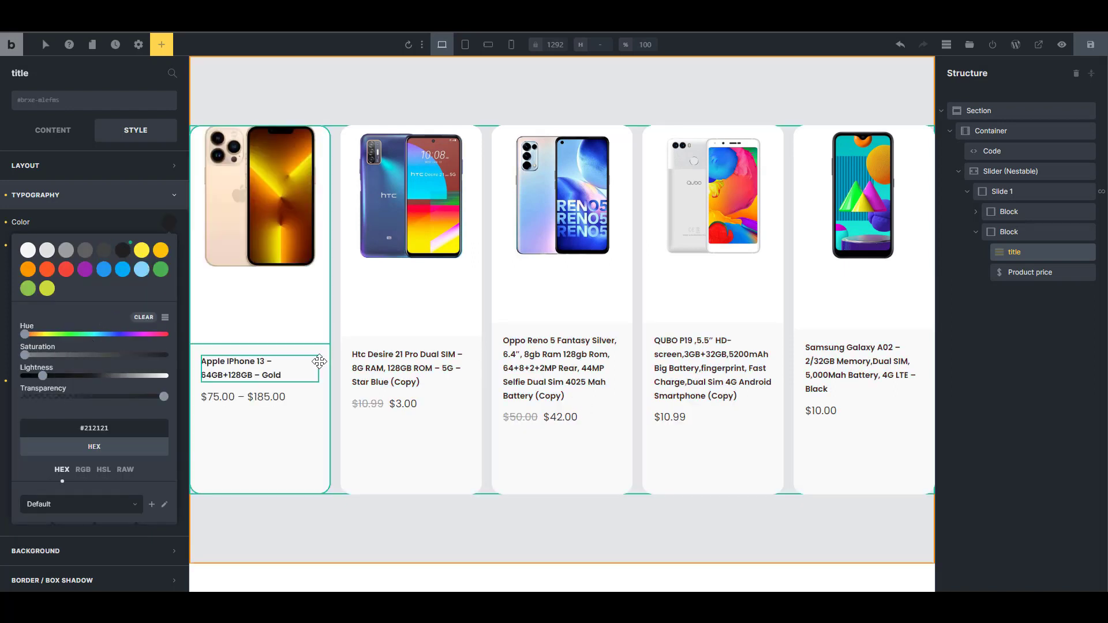
click(1090, 44)
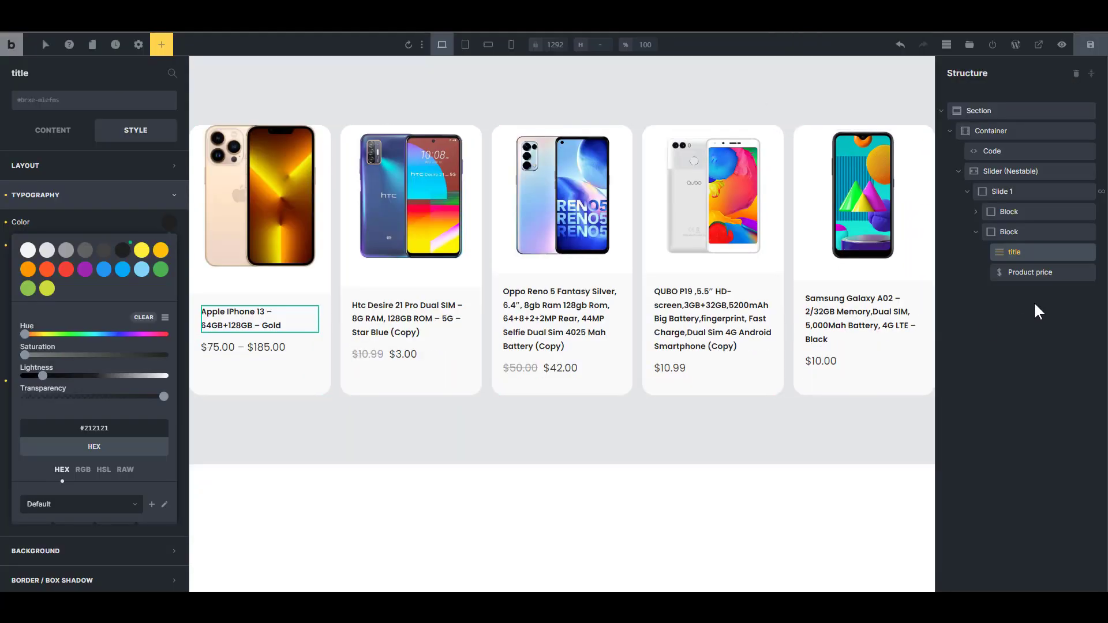
click(1026, 250)
Set Slide 1's Layout Position to Relative.
click(976, 231)
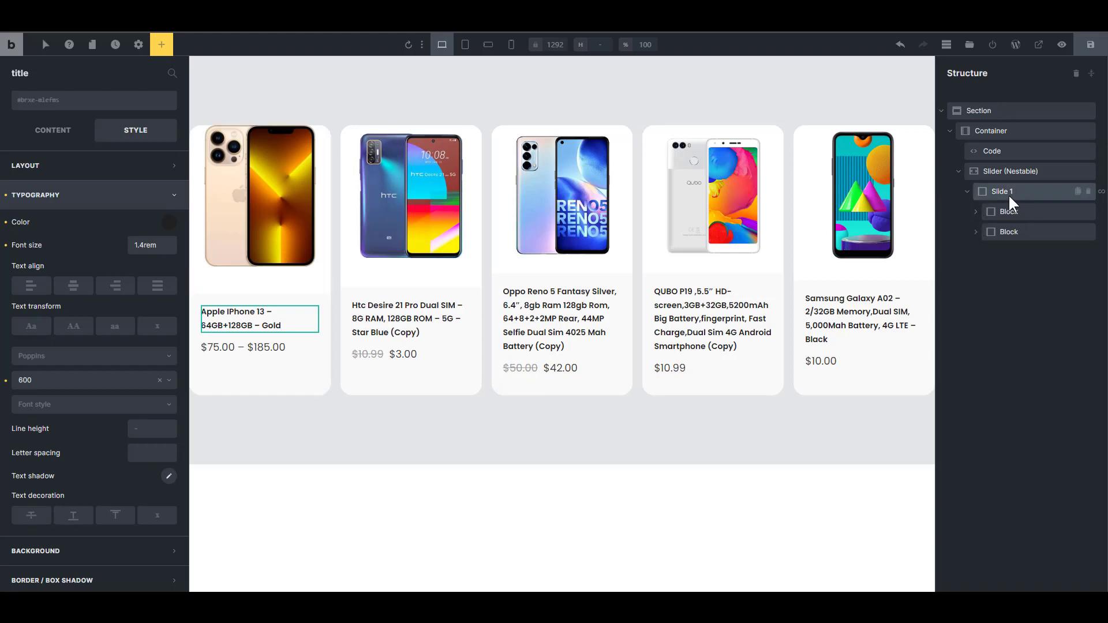
click(1010, 196)
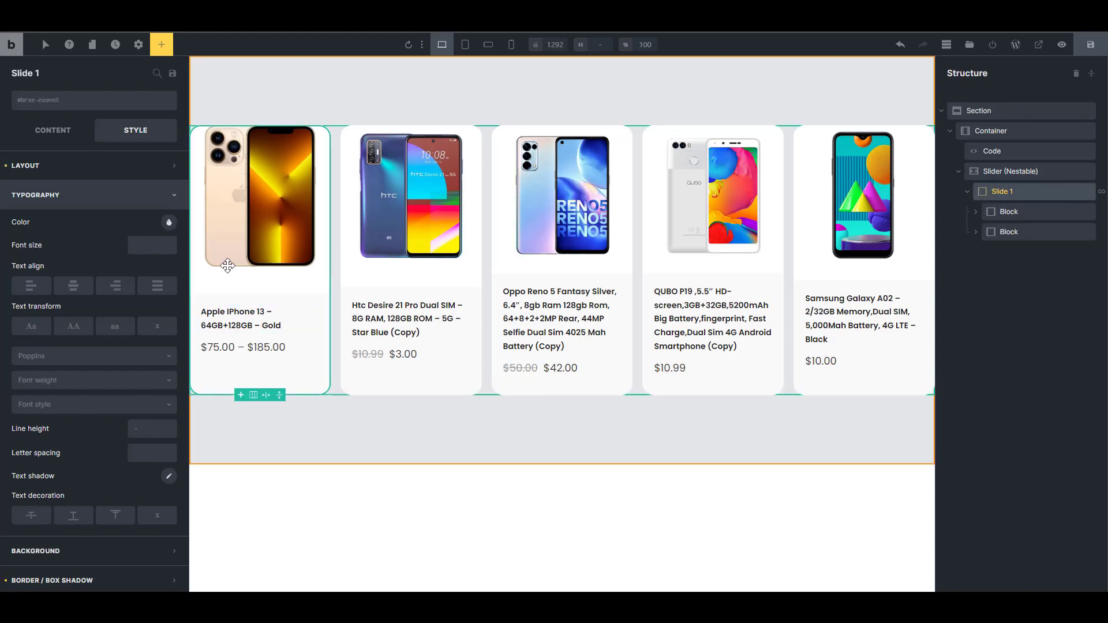
click(110, 168)
scroll(127, 288, down, 5)
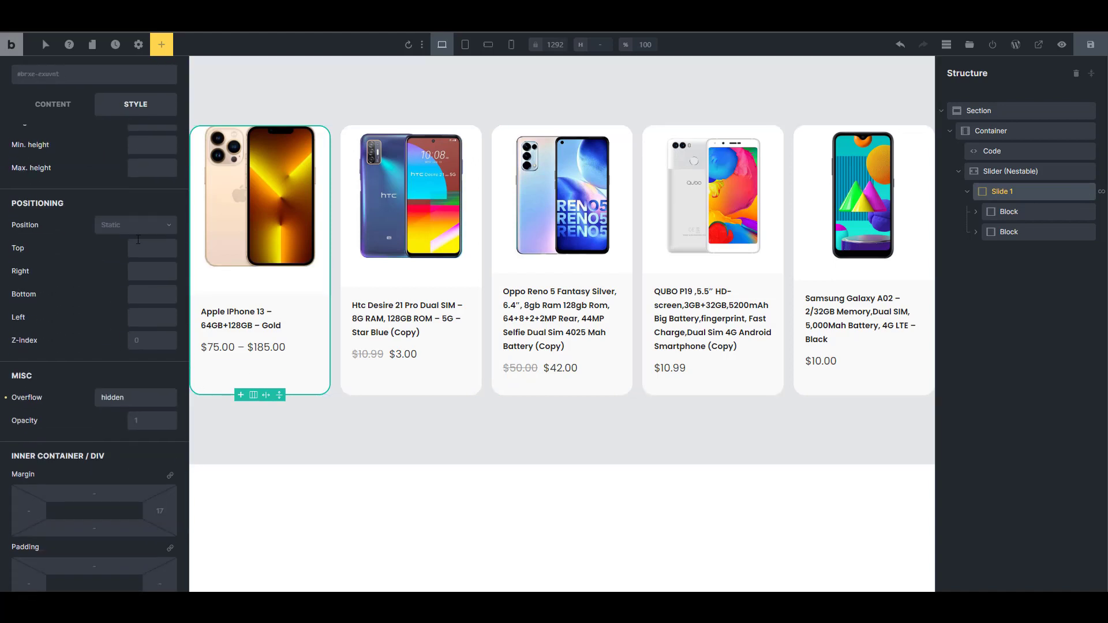
click(138, 230)
click(124, 263)
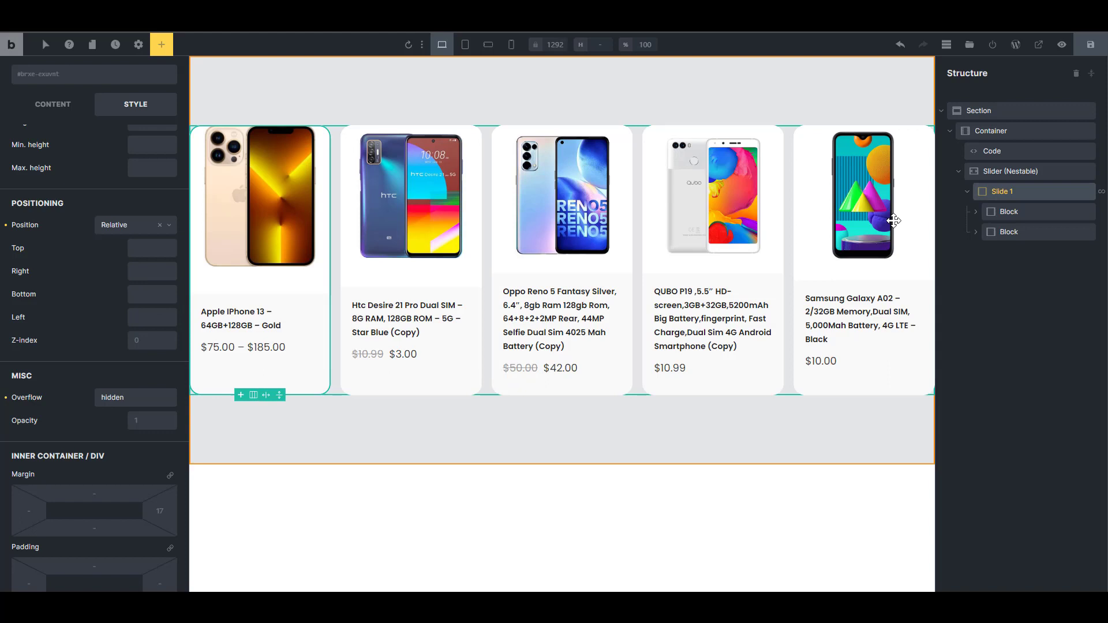
Expand the card's second Block and select the title text element again.
click(1009, 231)
click(976, 211)
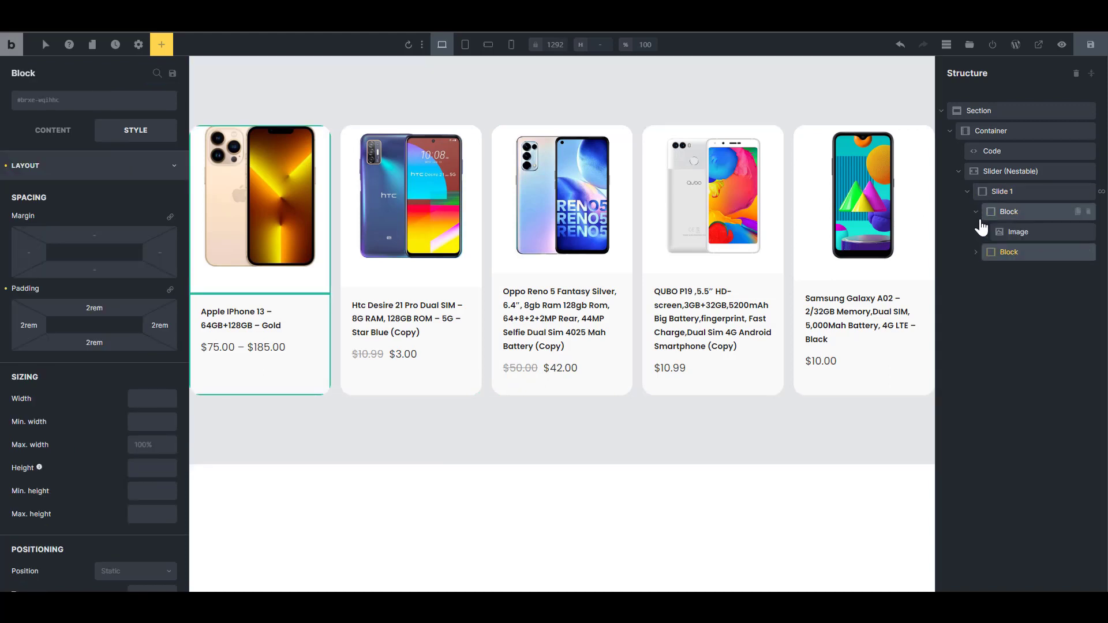
click(977, 253)
click(1024, 277)
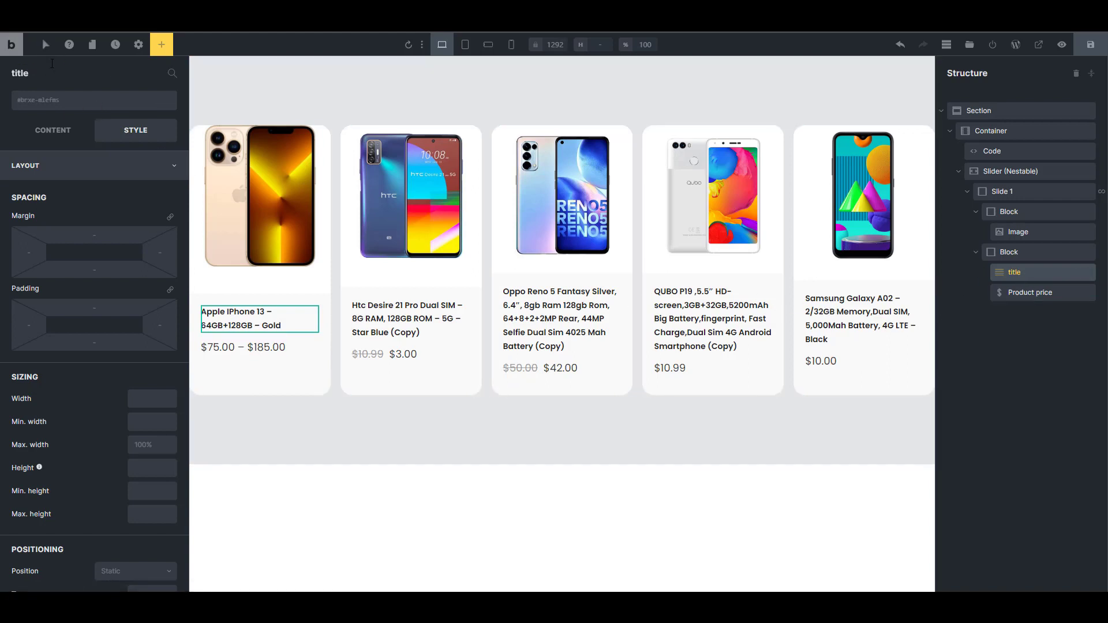
click(121, 167)
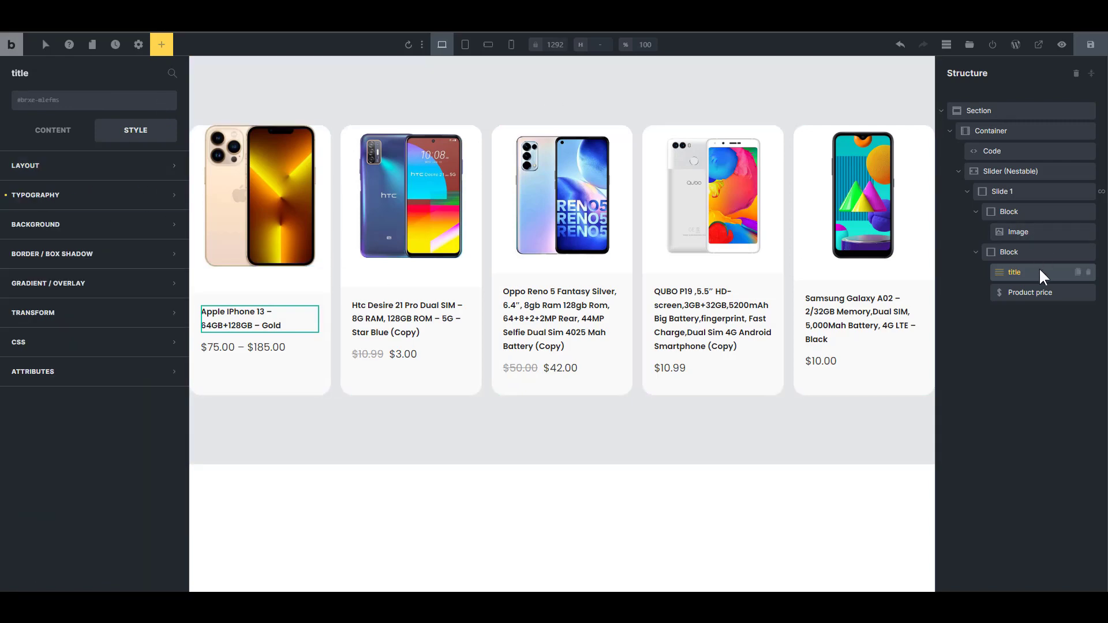
Start an empty root::before rule in the product title's Custom CSS.
click(124, 347)
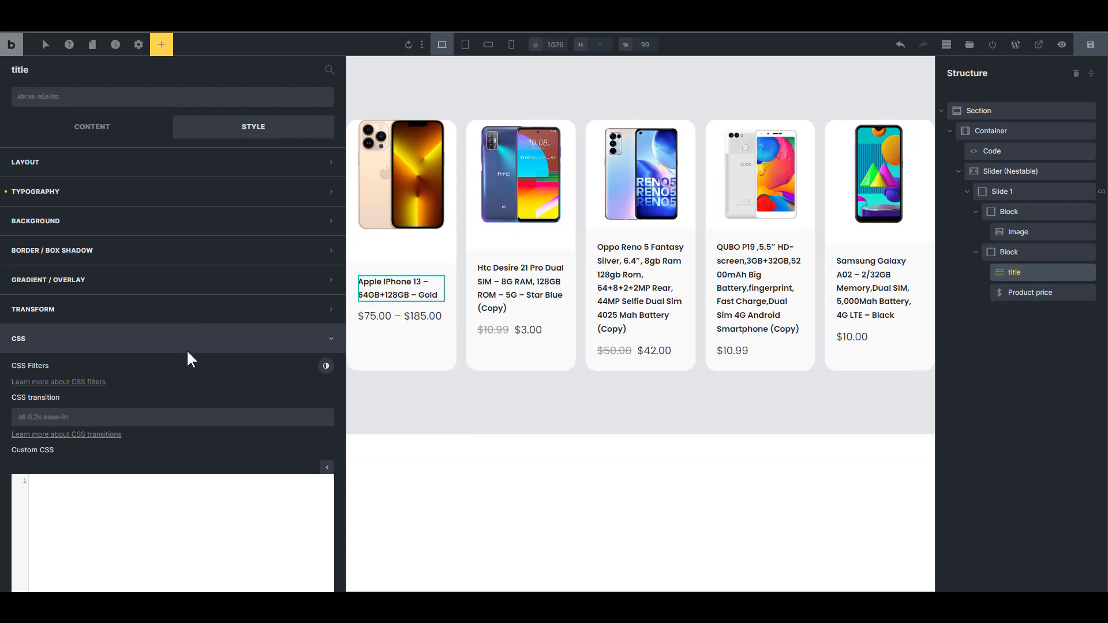
scroll(186, 349, down, 3)
click(193, 360)
text(root:)
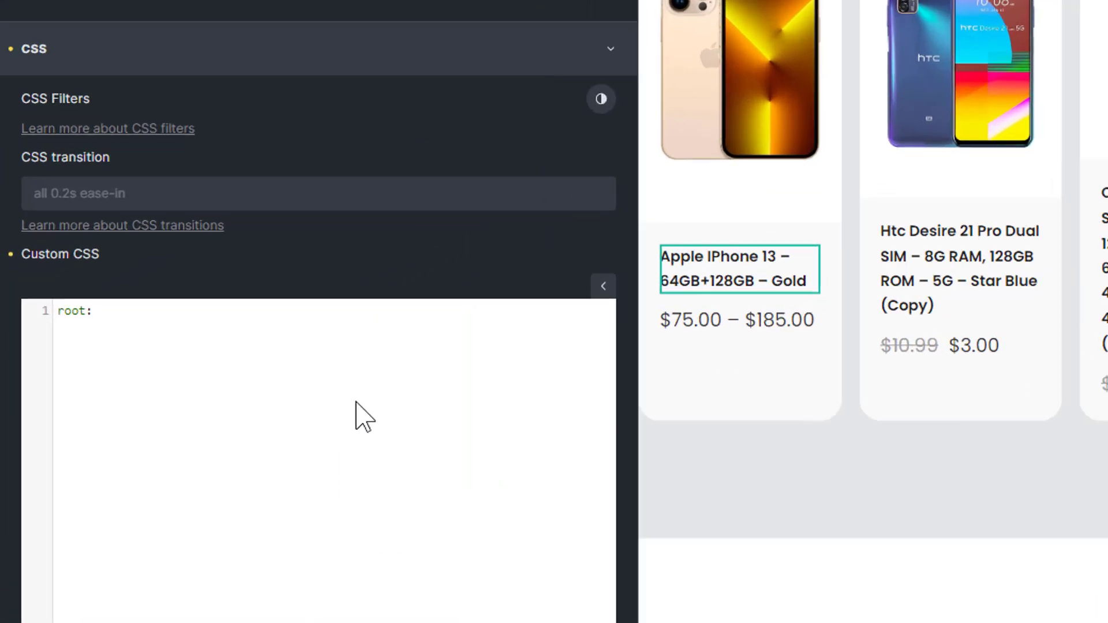
key(BackSpace)
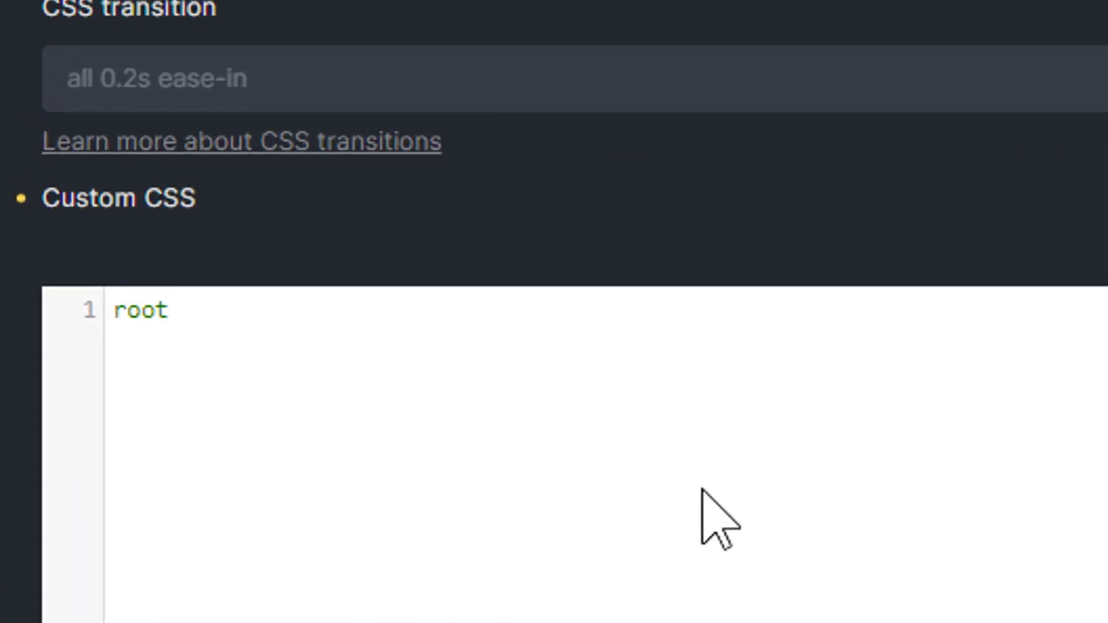
text({)
key(BackSpace)
text(::before)
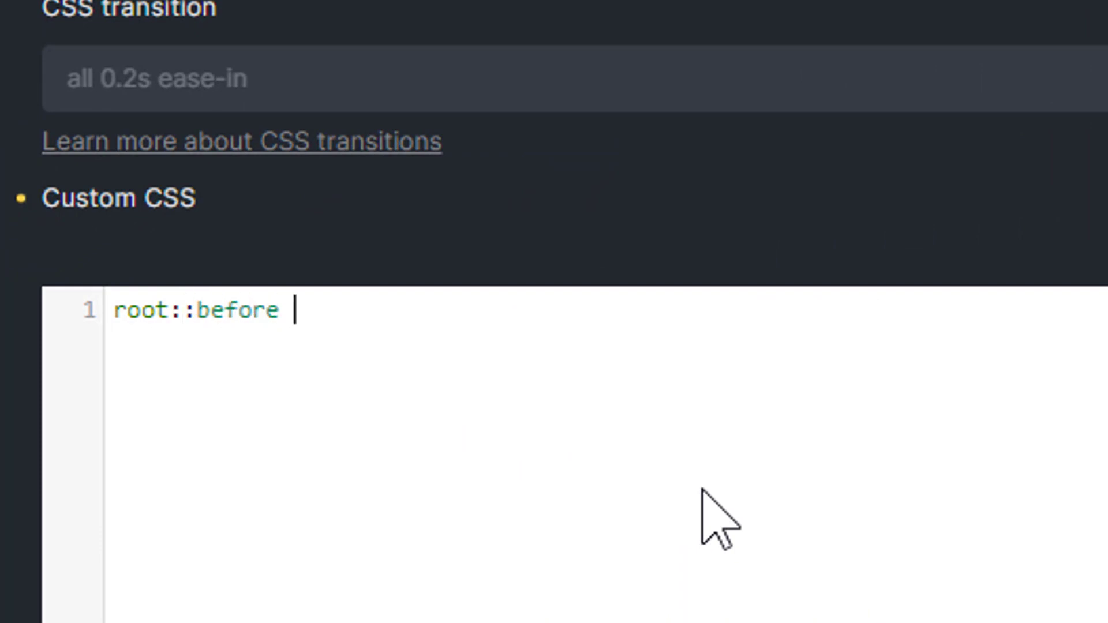
text( {)
key(Return)
key(Return)
key(Return)
text(})
Fill the rule with content 'hello', yellow background, position absolute and inset 0.
key(Up)
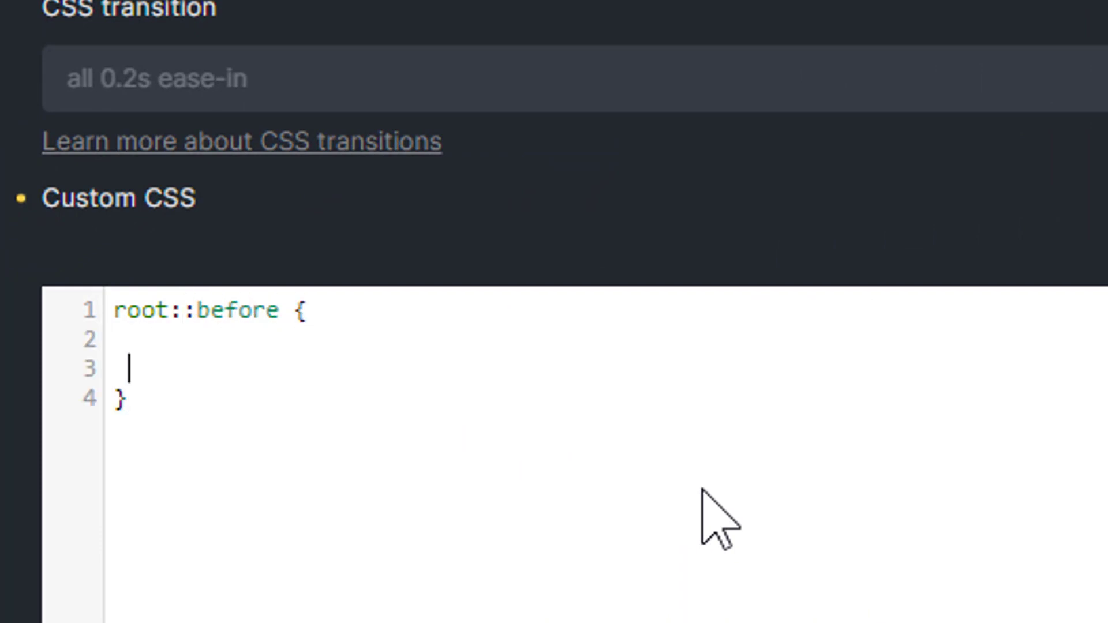
key(Up)
text(conte)
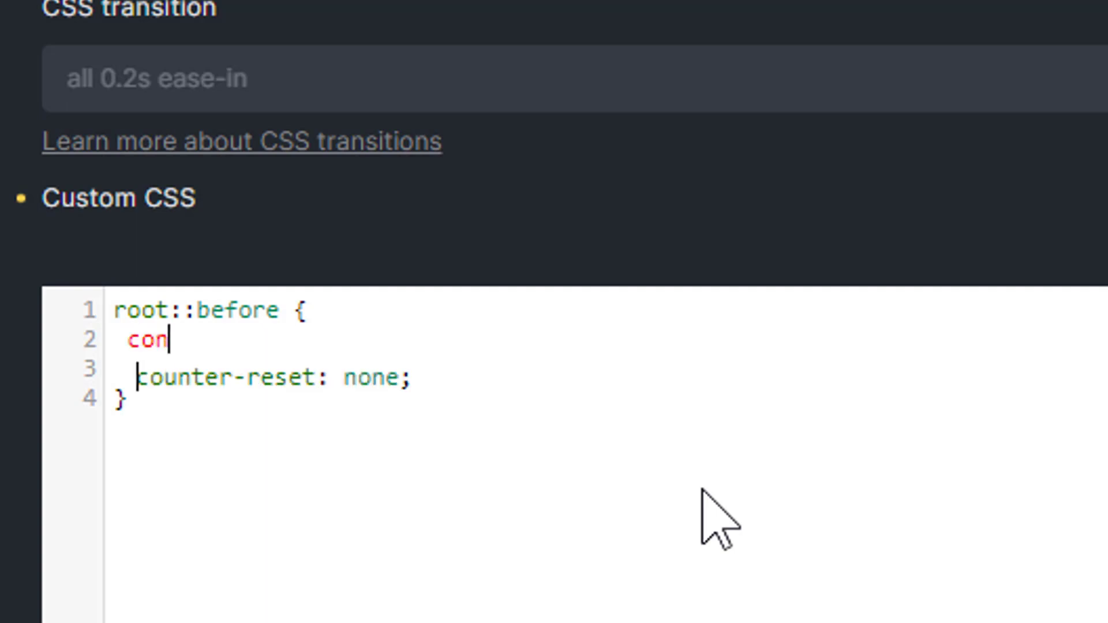
key(BackSpace)
text(nt)
key(BackSpace)
key(BackSpace)
text(ent: )
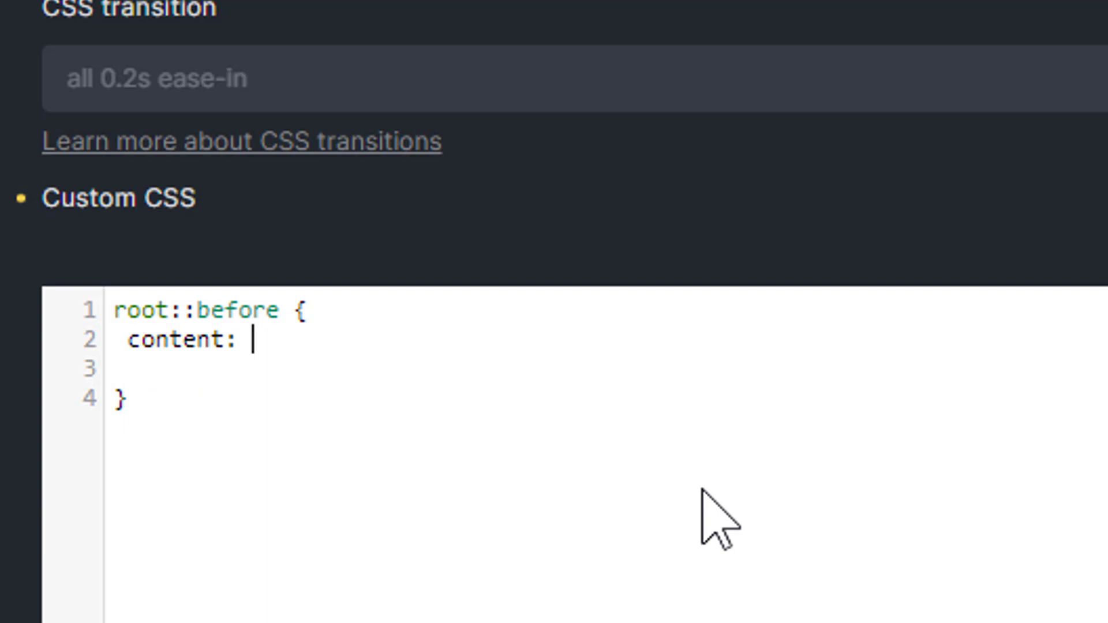
text('hello';)
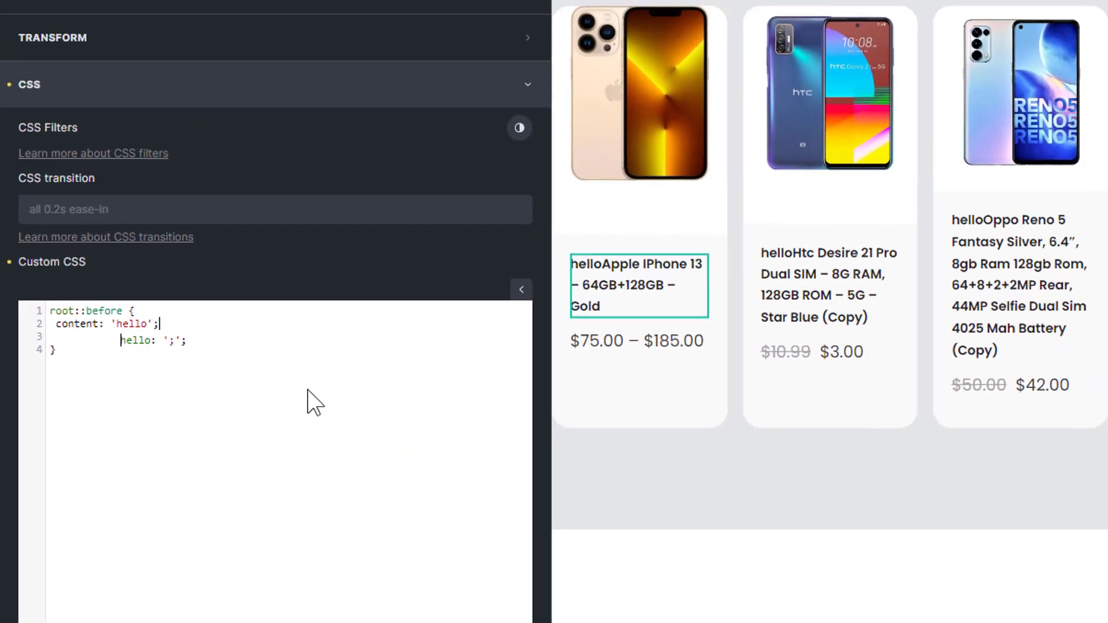
key(Return)
text(backg)
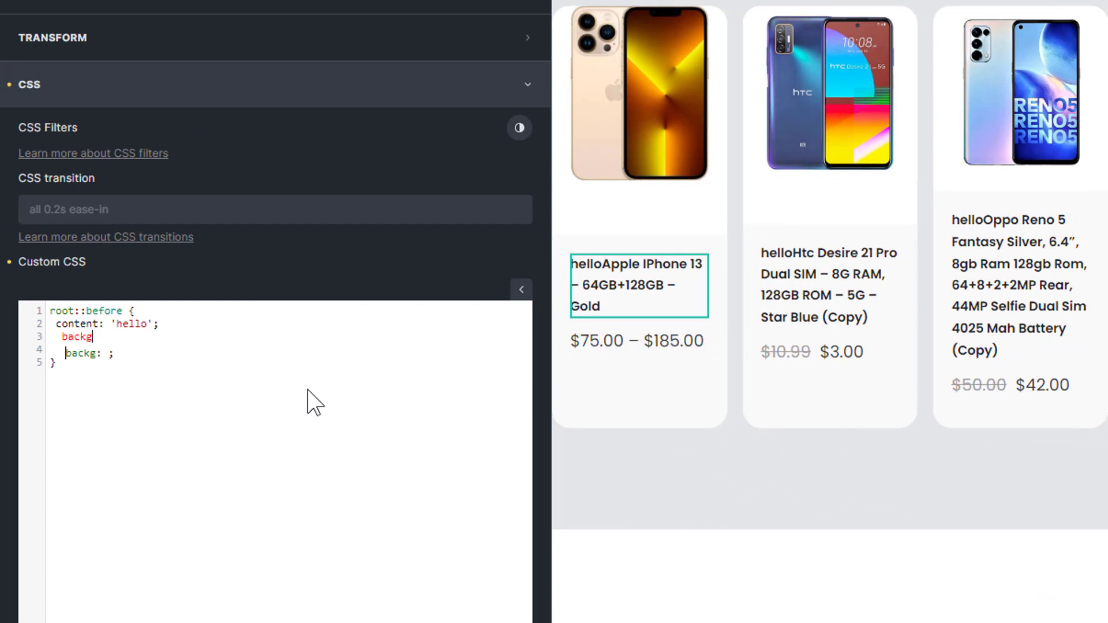
text(round: yello)
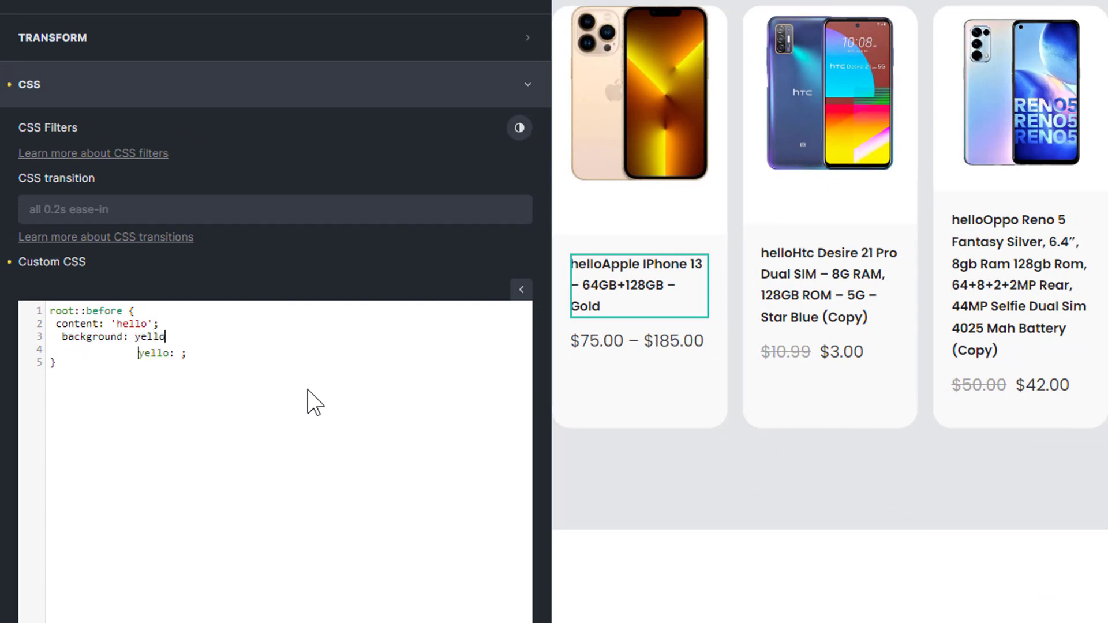
text(w;)
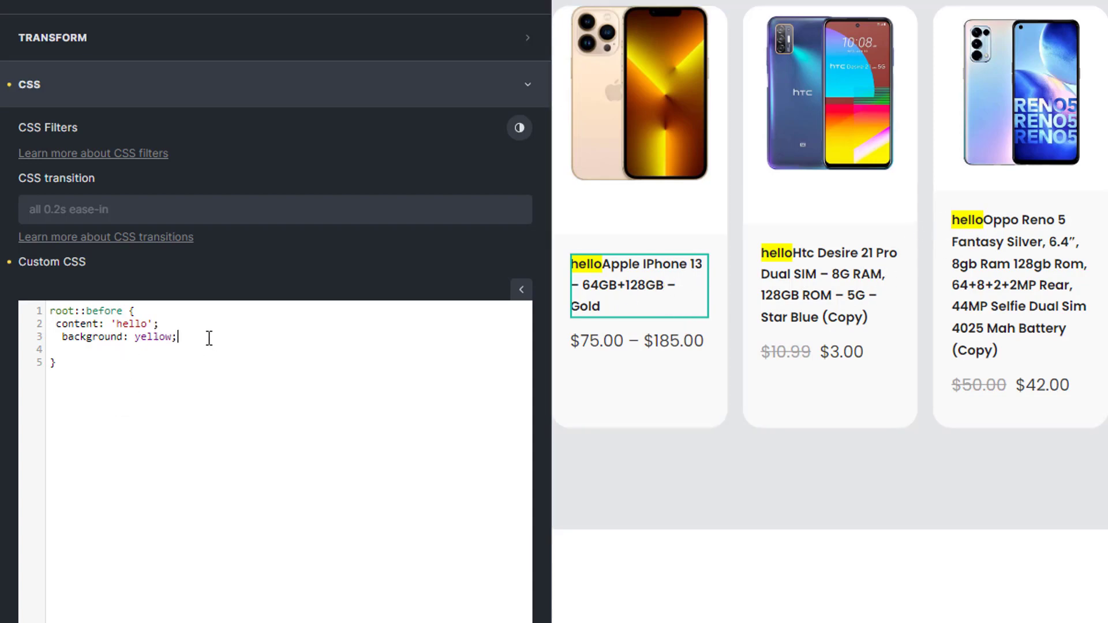
text(position)
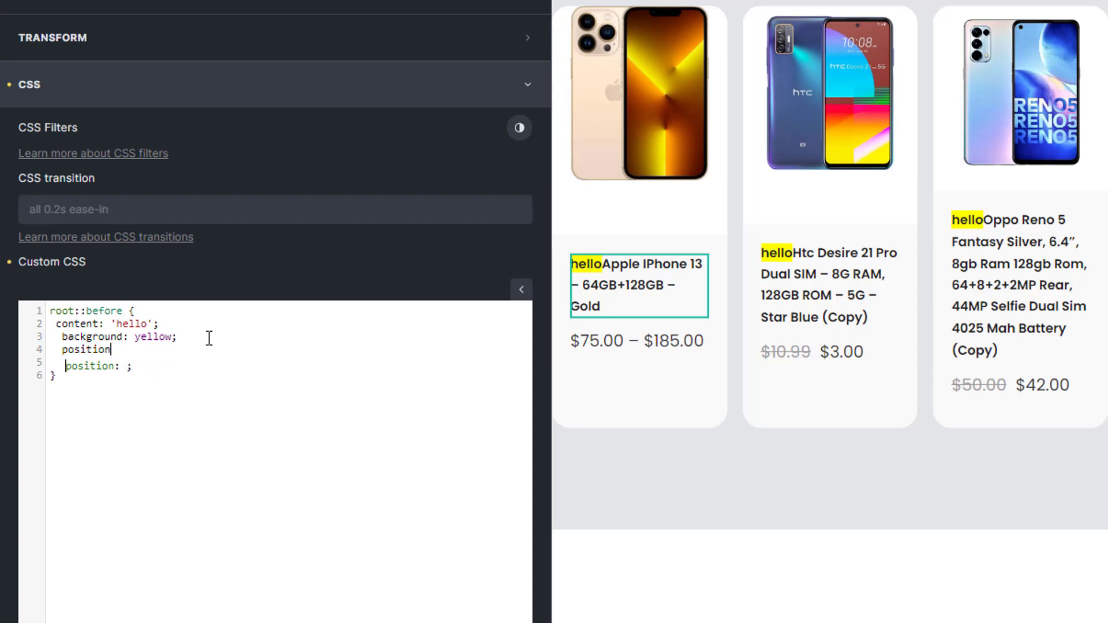
text(: absolute;   )
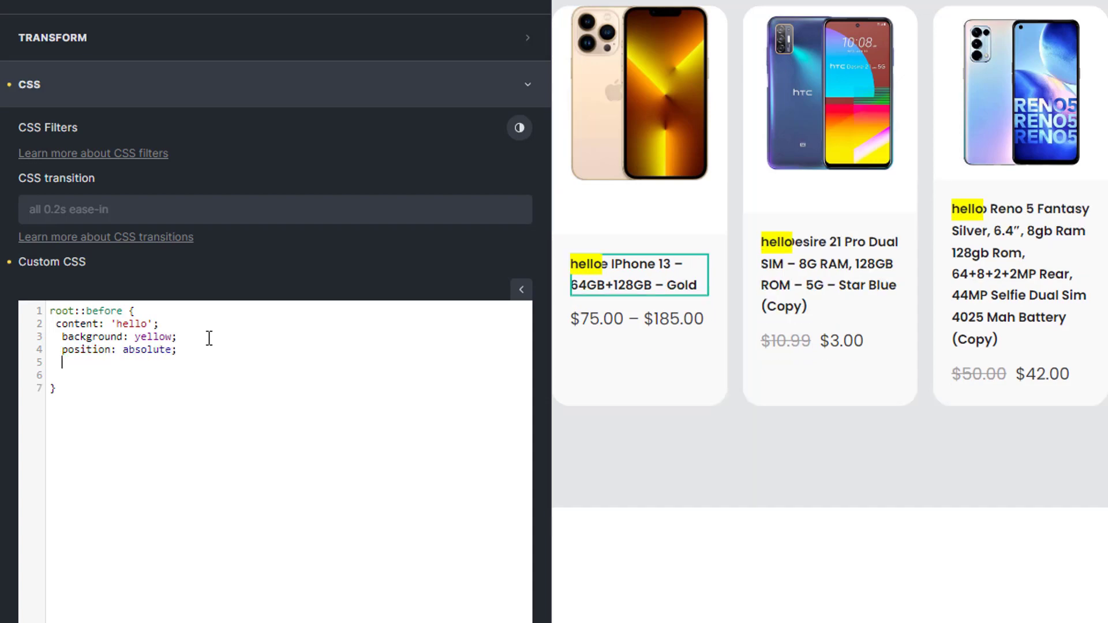
text(inset:0)
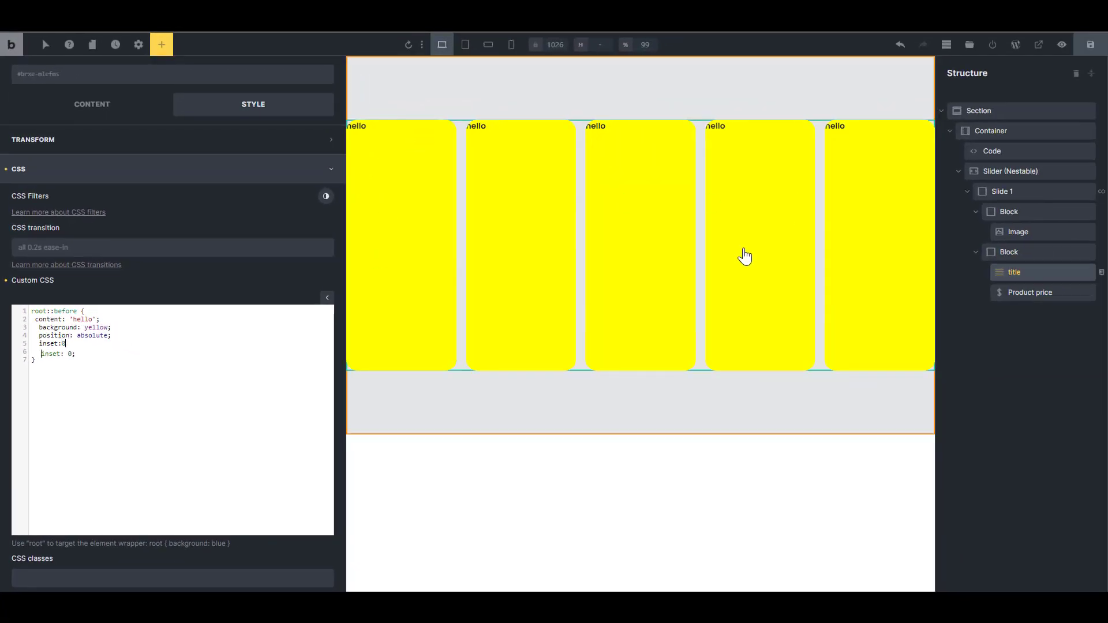
Strip the yellow background and 'hello' text from the overlay, then add top/bottom/left/right offsets.
drag(122, 329, 37, 328)
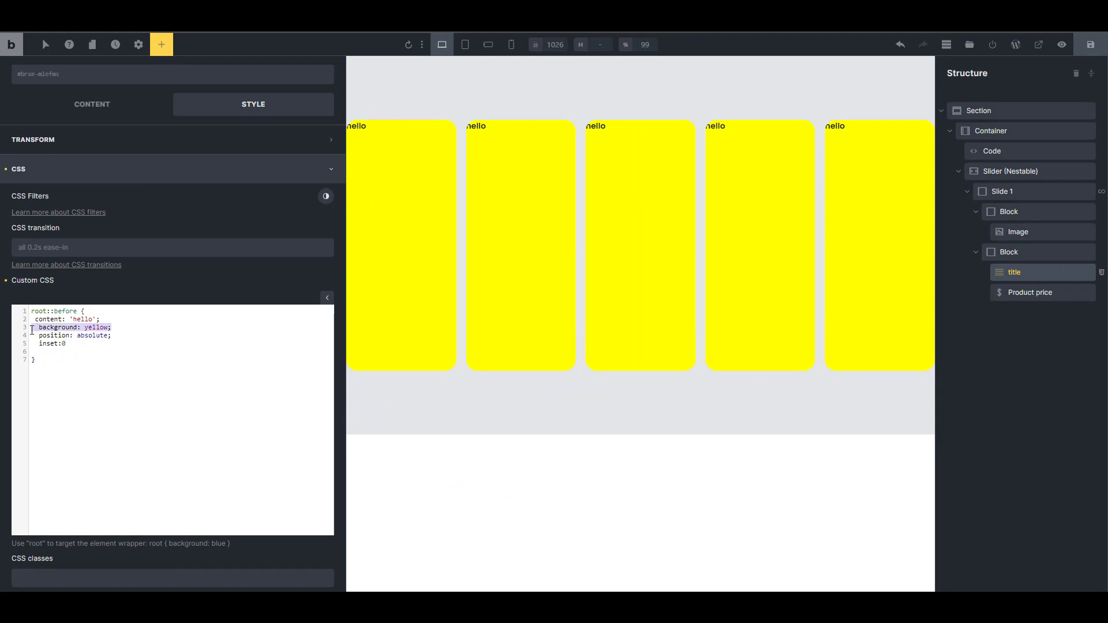
key(BackSpace)
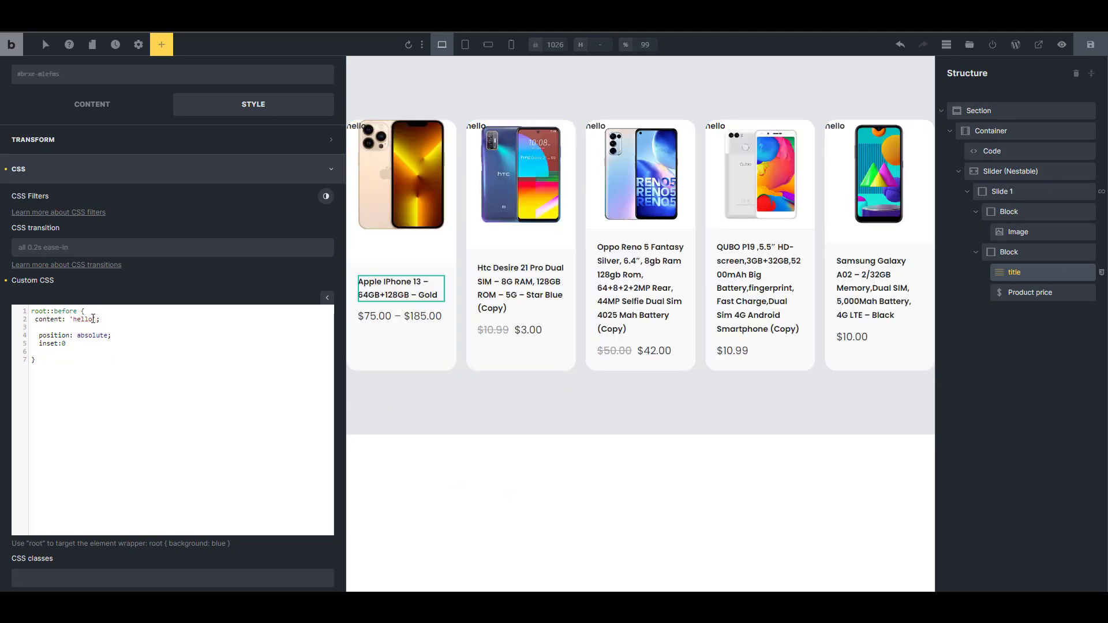
key(BackSpace)
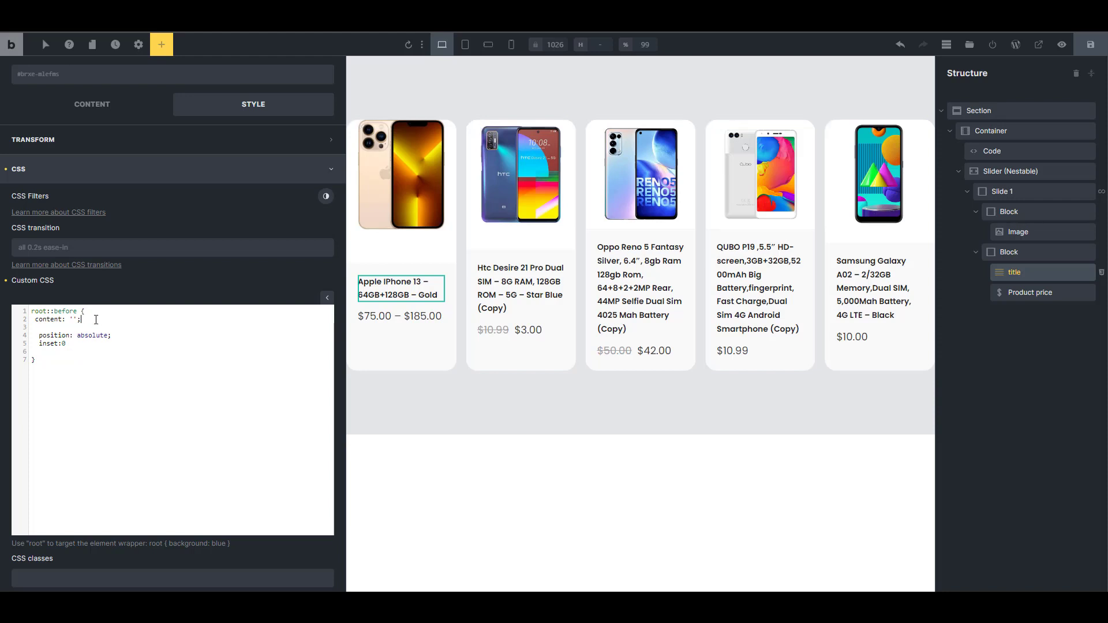
key(Delete)
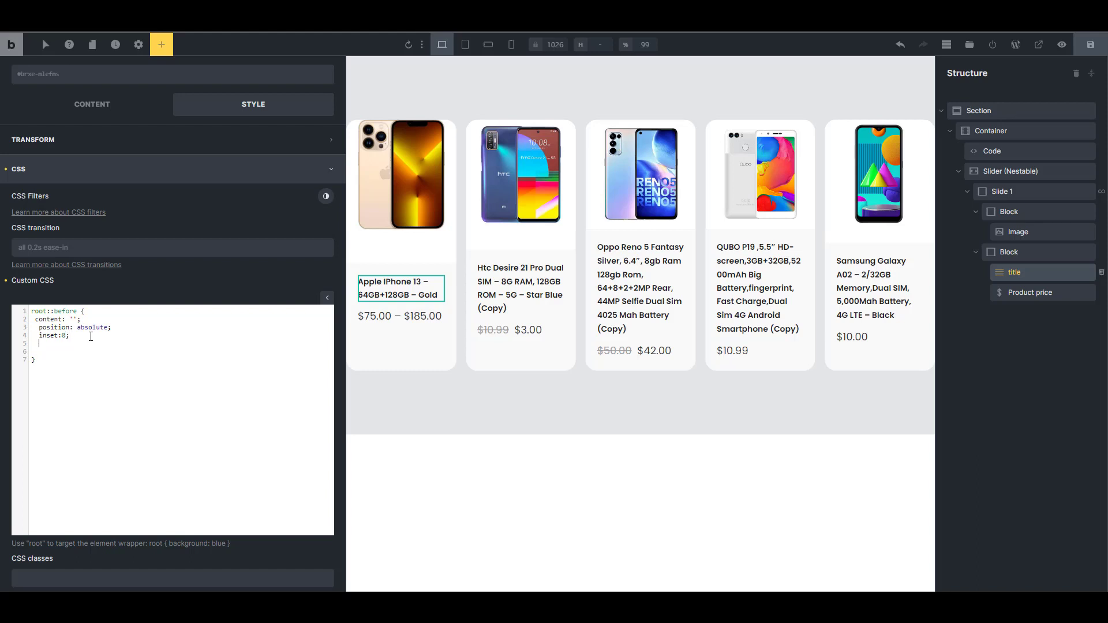
text(op)
text(botto)
text(ft: )
text(right: 0;)
Delete the redundant offsets, keeping inset 0, save the draft and preview mobile landscape.
shift+click(30, 336)
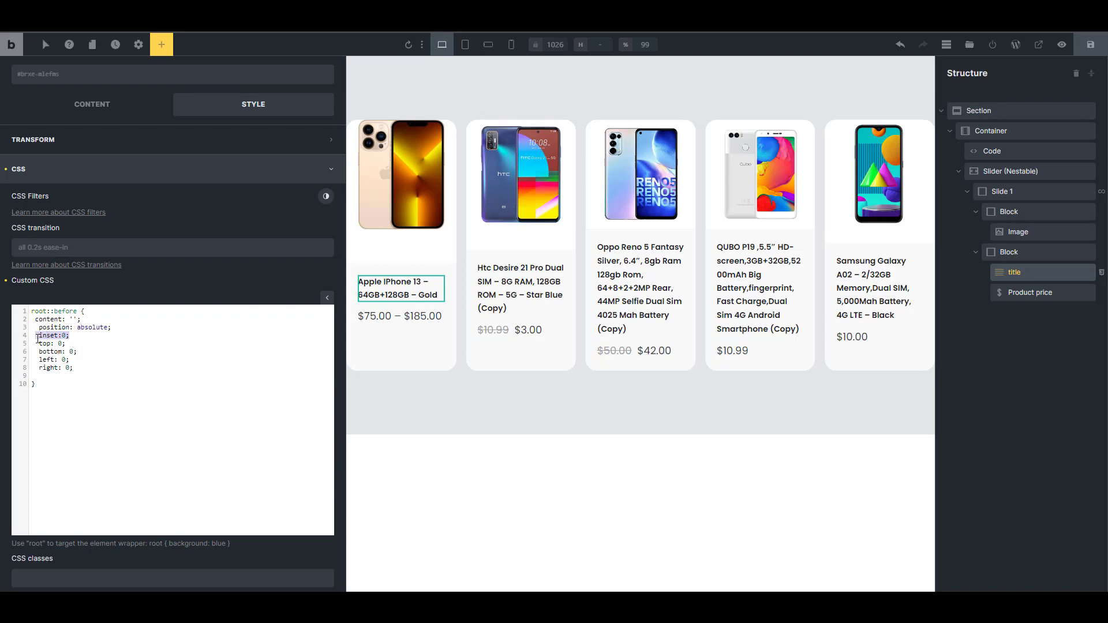
drag(70, 373, 45, 344)
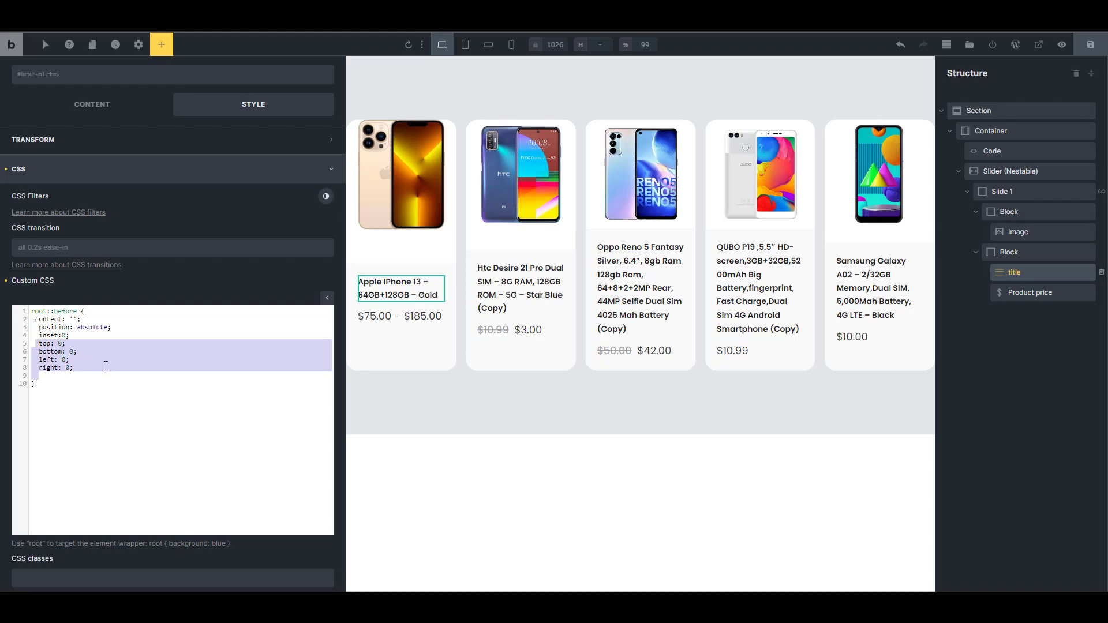
key(BackSpace)
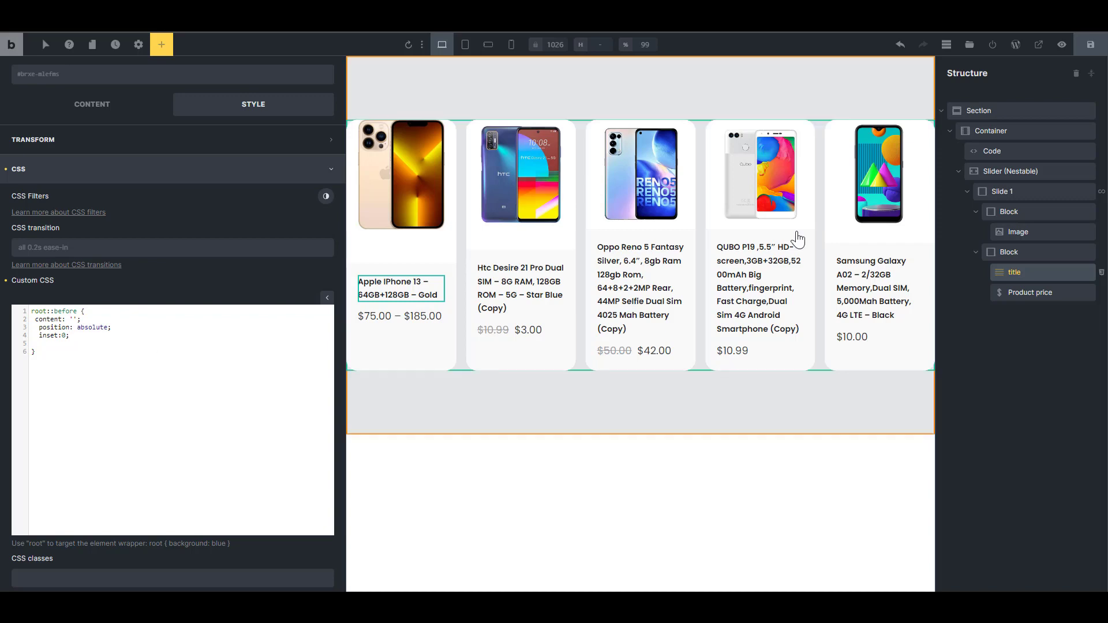
click(1092, 46)
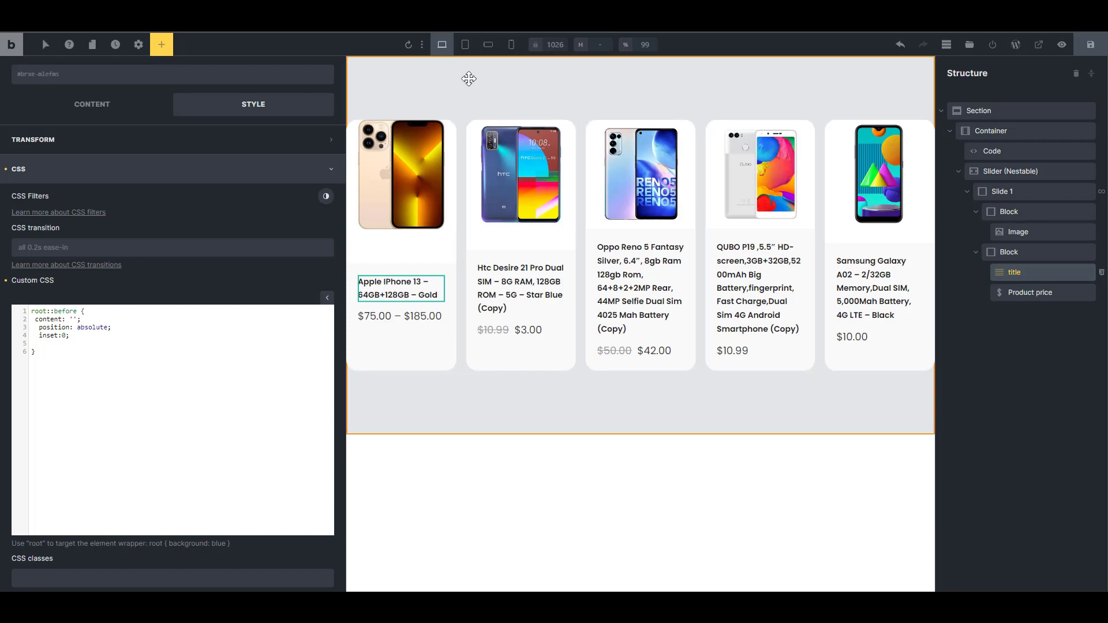
click(488, 44)
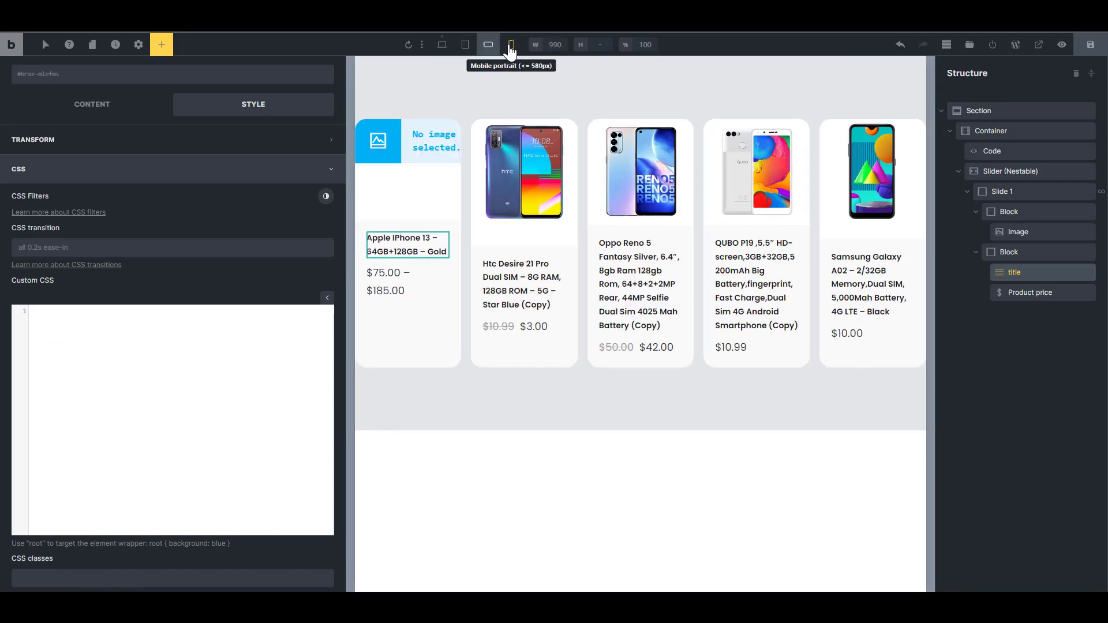
Set the Slider (Nestable) Items to show to 1.2 at the mobile portrait breakpoint.
click(442, 45)
click(1010, 171)
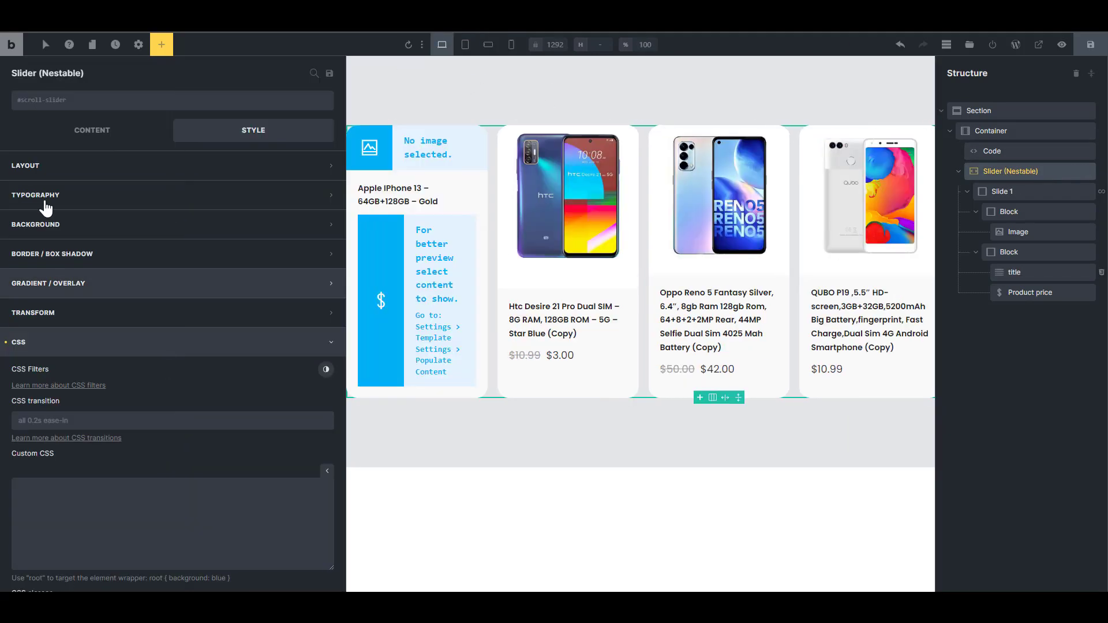
click(87, 132)
click(45, 255)
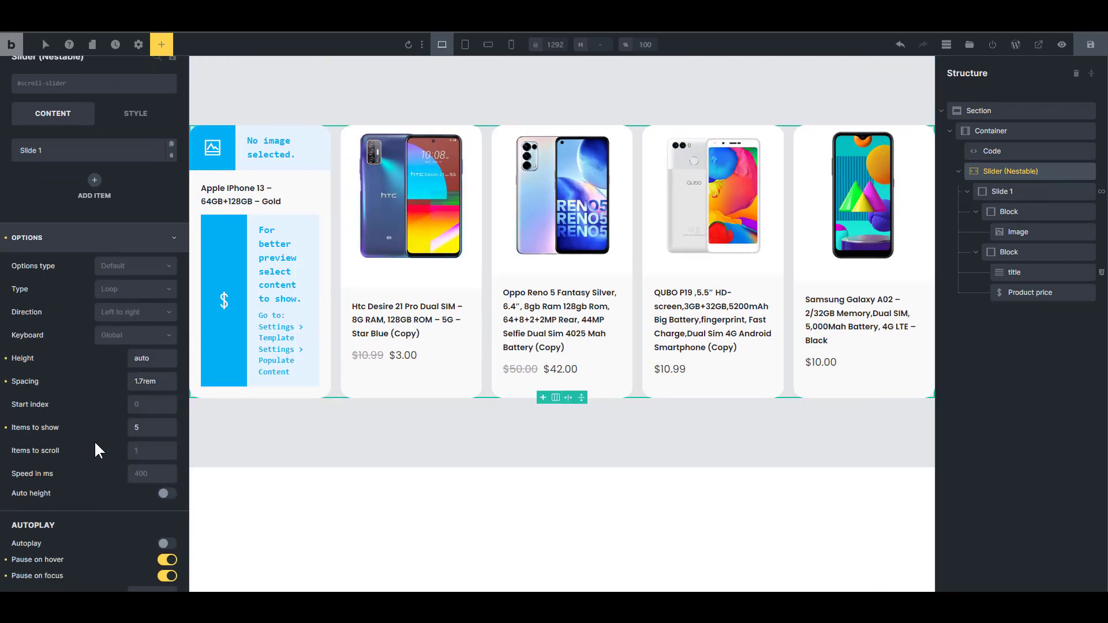
scroll(94, 441, down, 2)
click(464, 44)
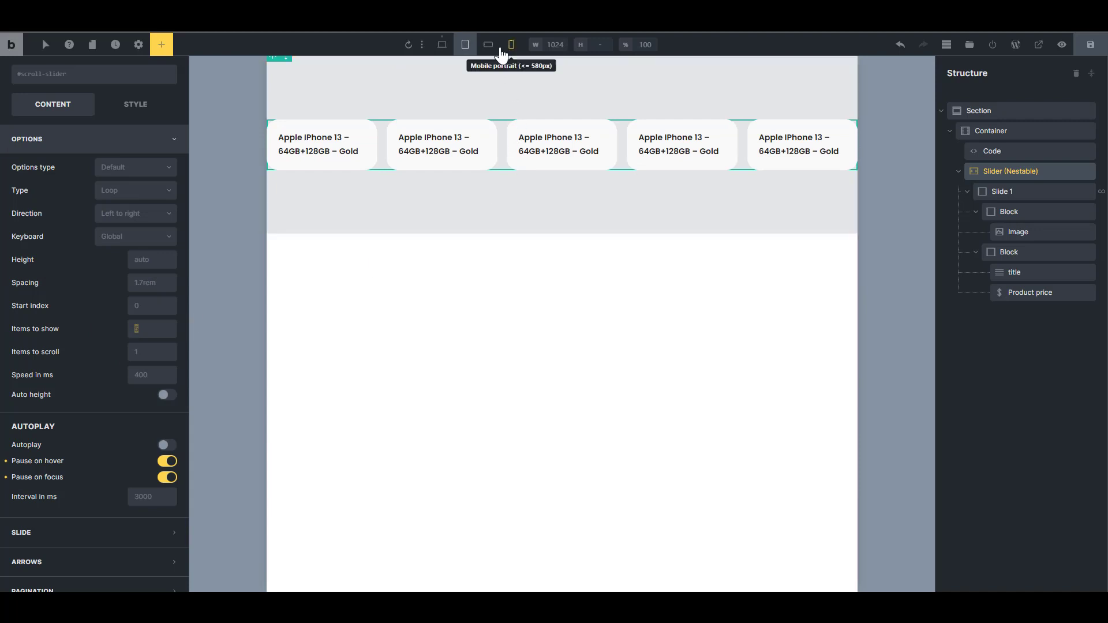
click(511, 44)
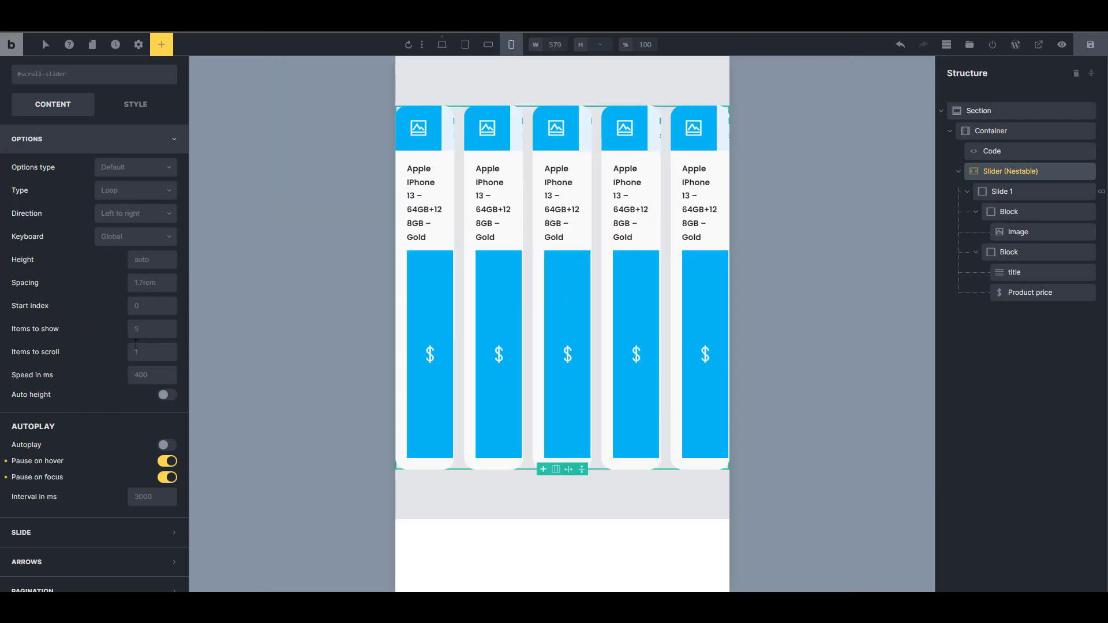
click(153, 326)
text(1)
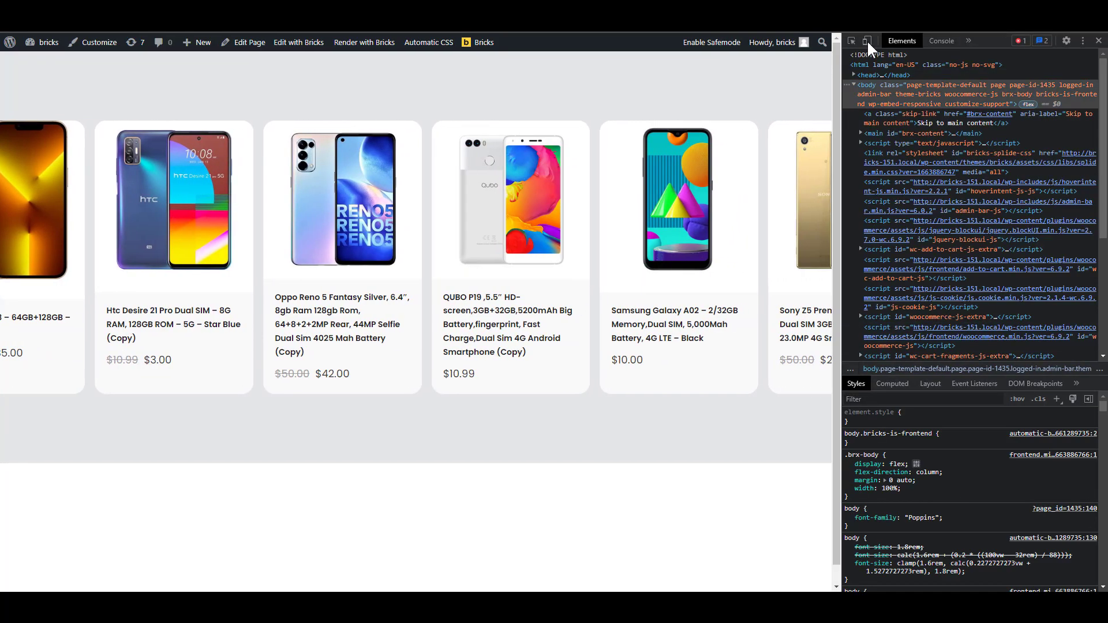
Emulate the live page in landscape on a phone, then as a Pixel 5.
click(867, 40)
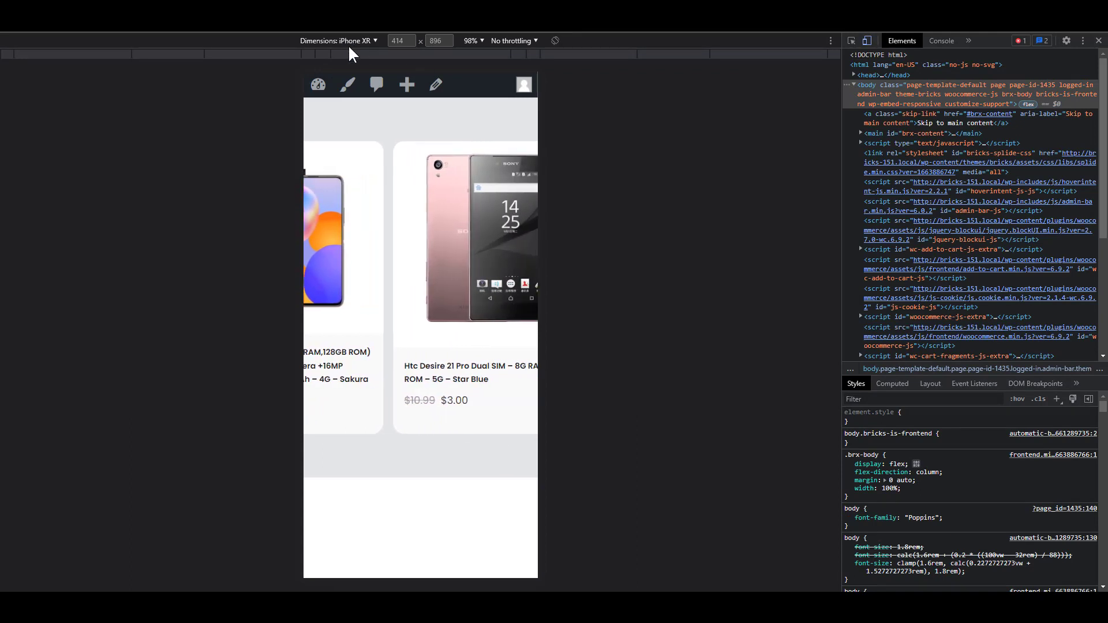
click(558, 40)
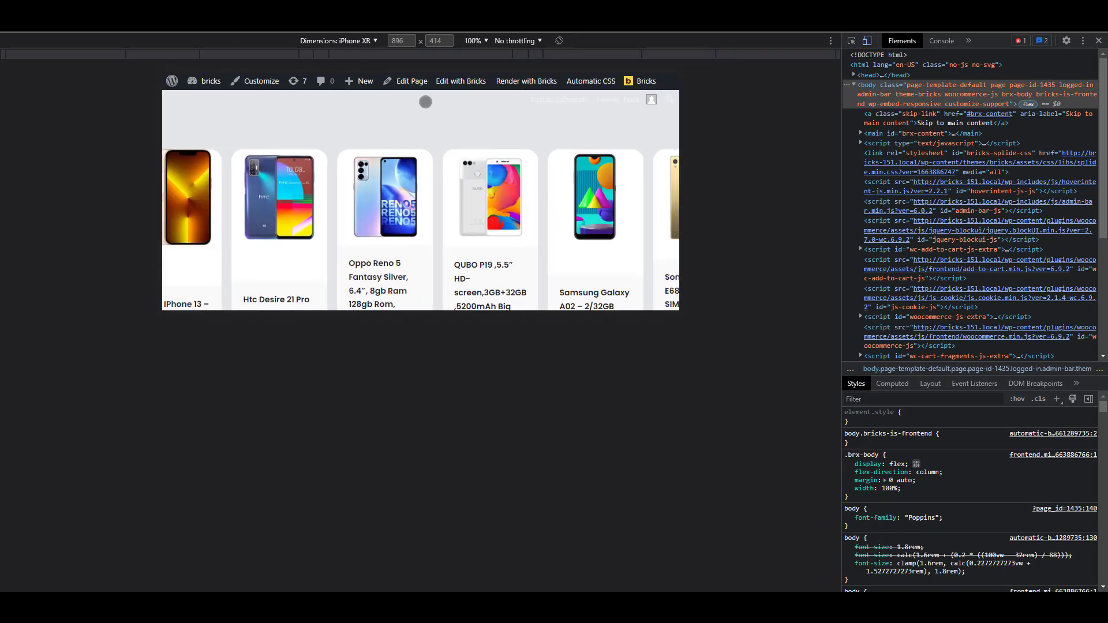
click(358, 41)
click(364, 133)
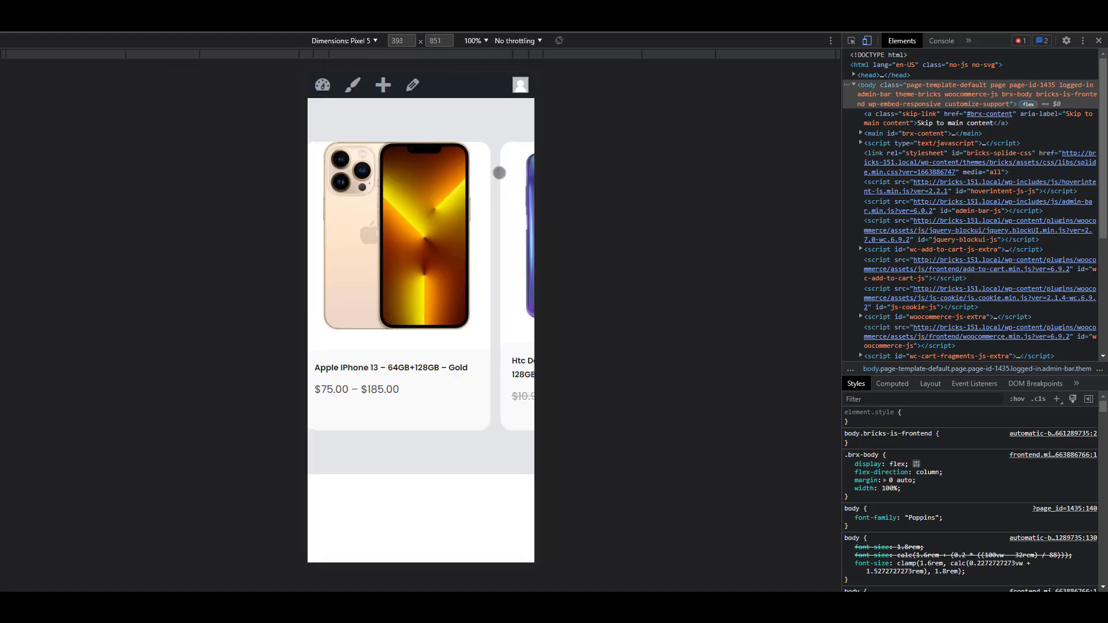
Emulate an iPad Mini, then set the slider's tablet Items to show to 3.
click(344, 40)
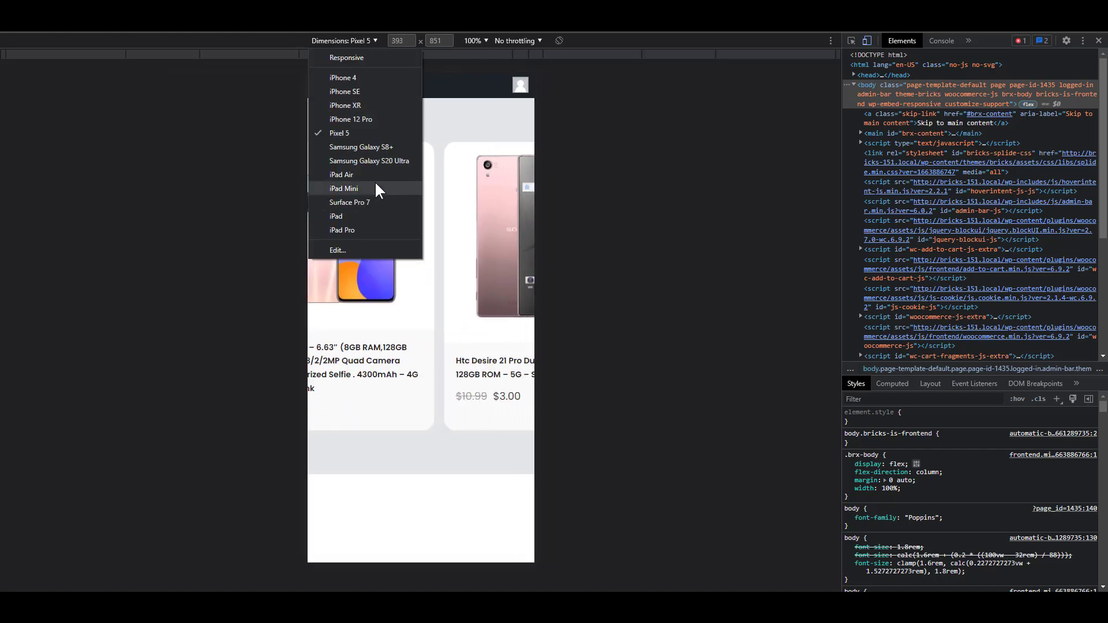
click(375, 188)
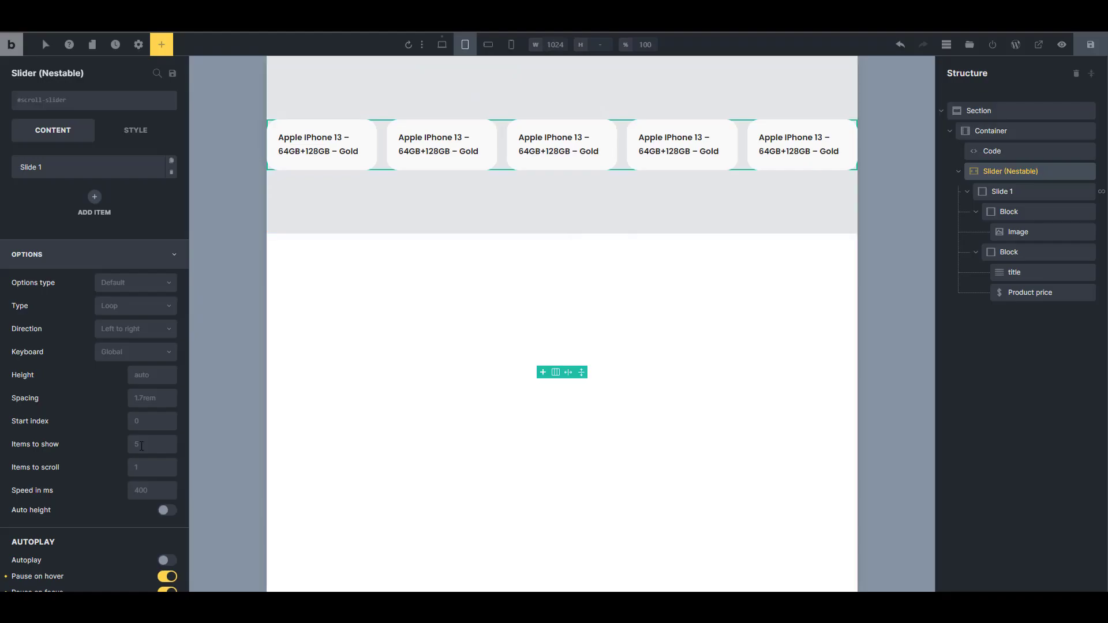
click(141, 446)
text(3)
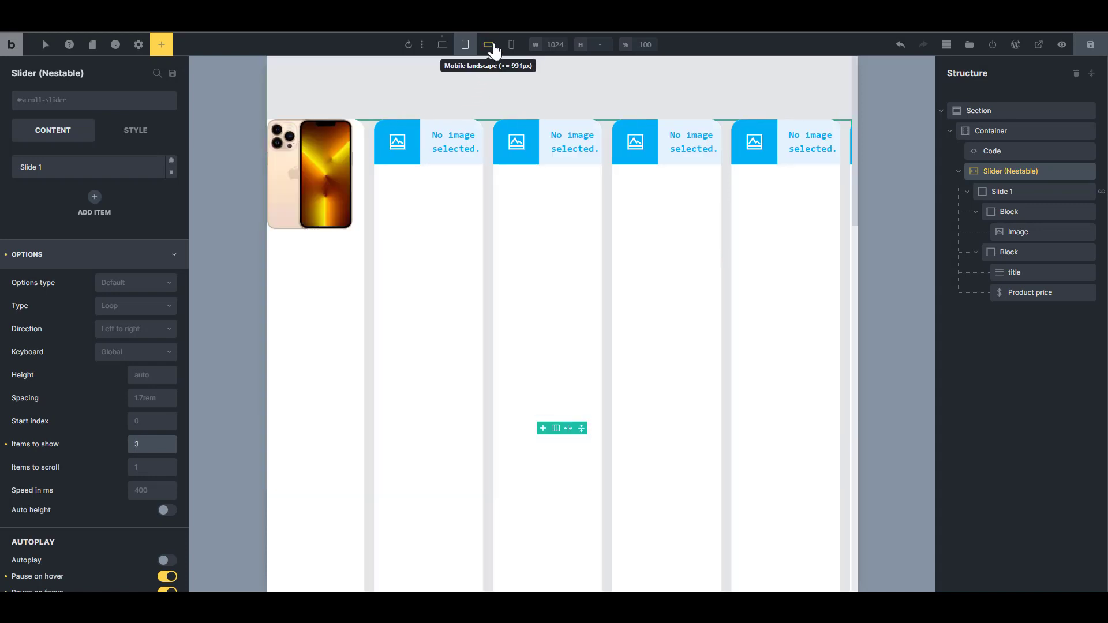
Set mobile landscape Items to show to 2 after checking desktop, tablet and mobile portrait counts.
click(489, 46)
click(510, 48)
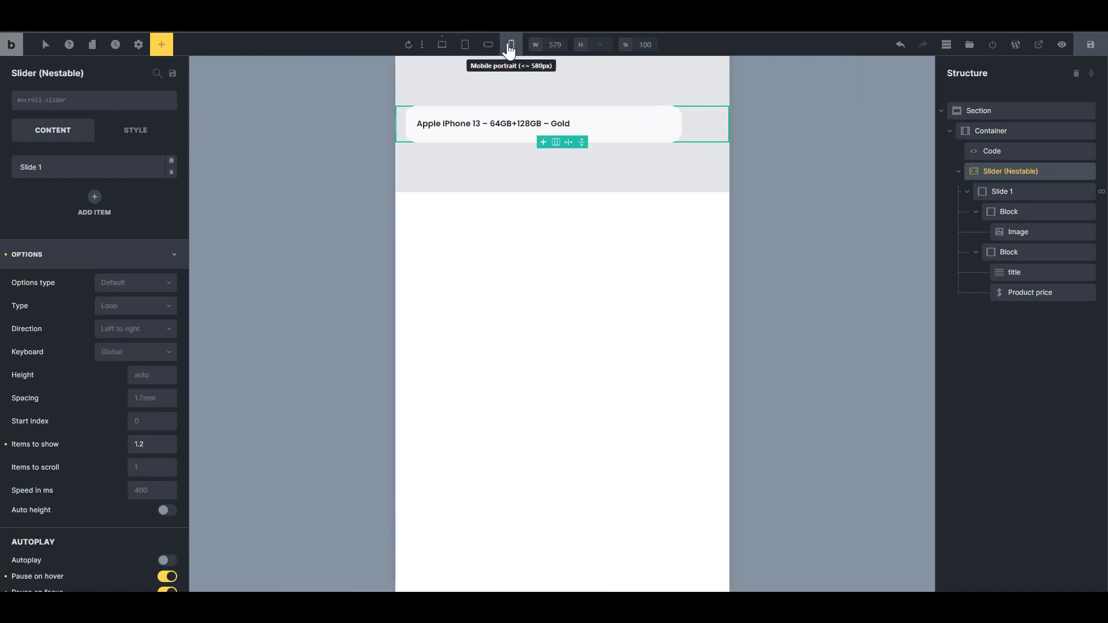
click(441, 45)
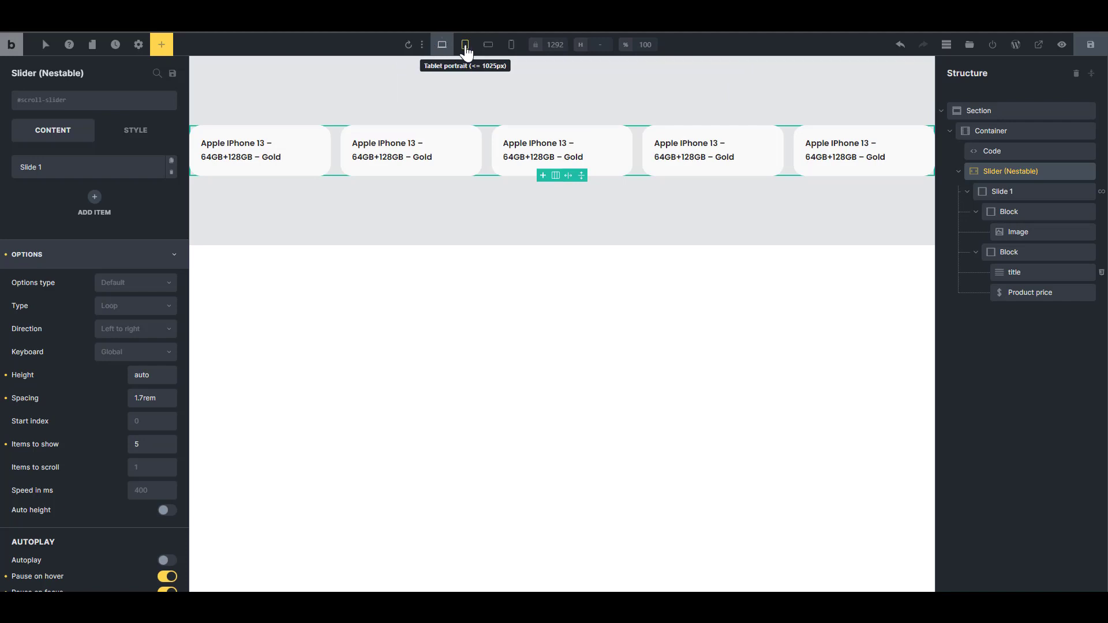
click(466, 50)
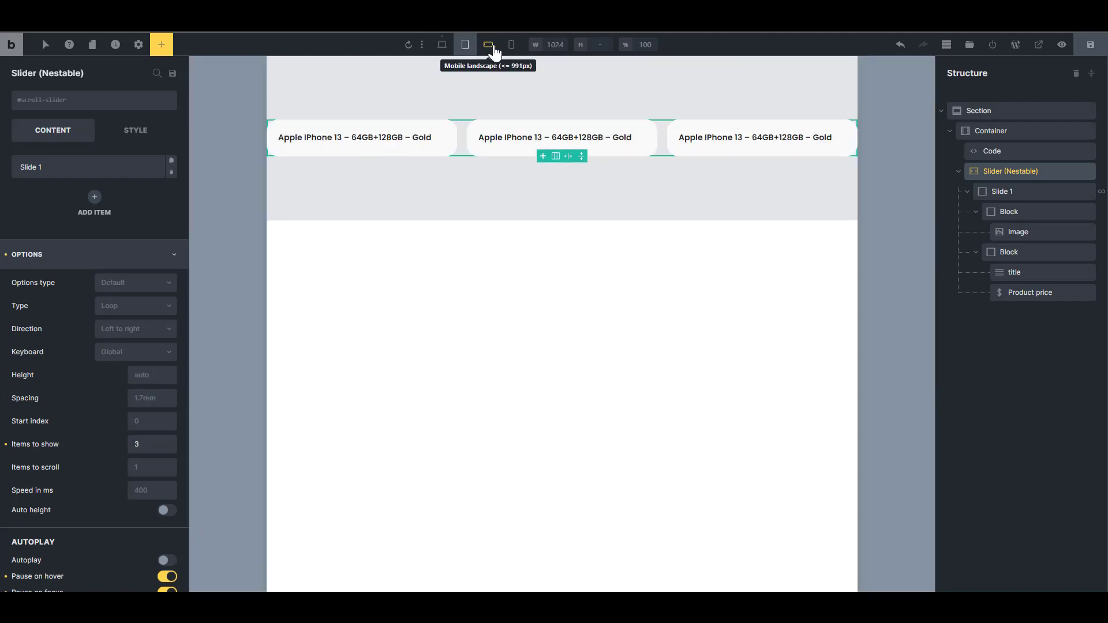
click(494, 48)
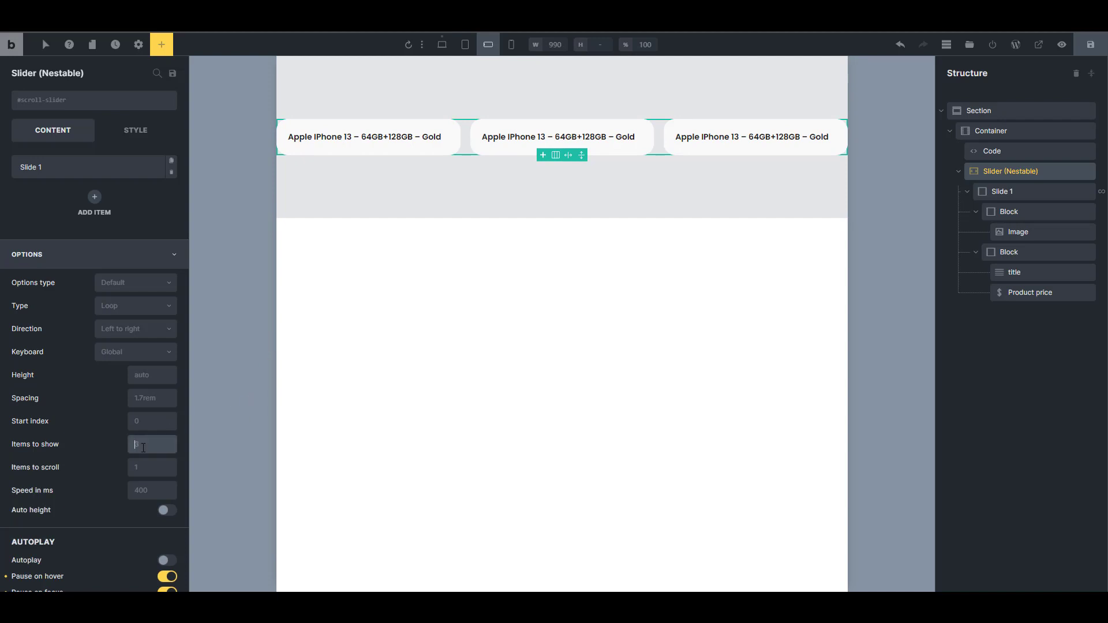
text(2)
click(511, 46)
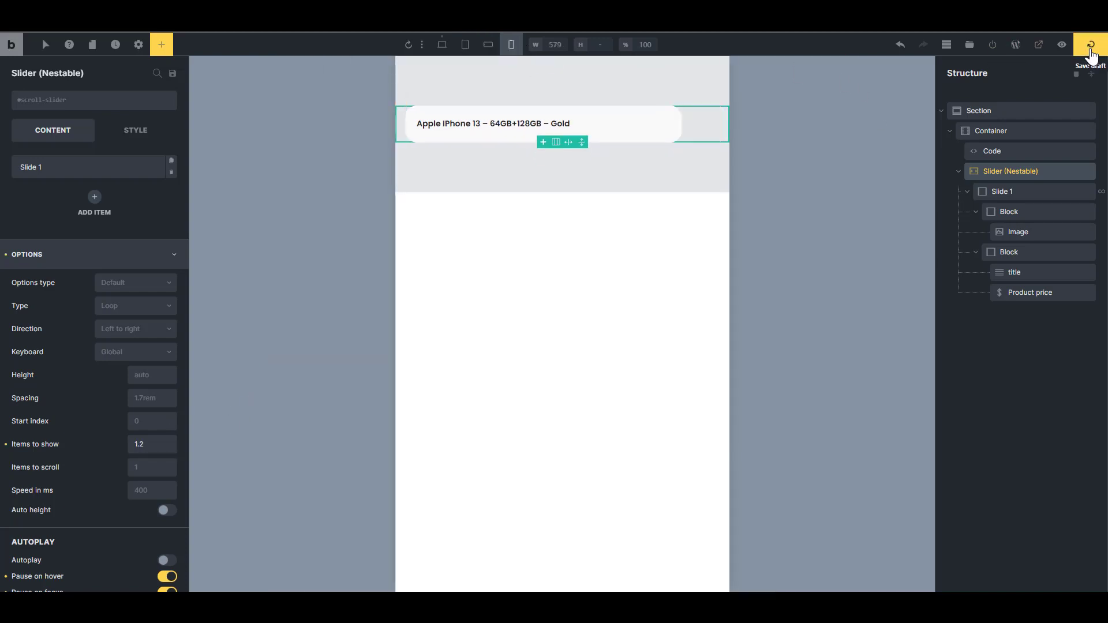
Save the draft, check the carousel on iPad Mini and iPhone XR in both orientations, and close DevTools.
click(1091, 46)
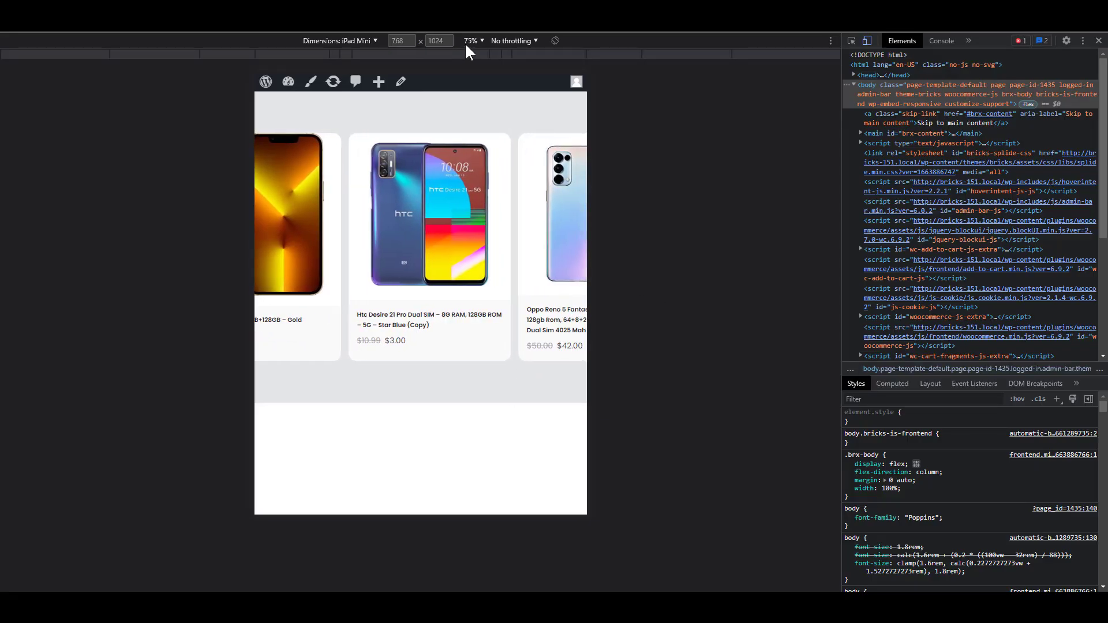
click(555, 41)
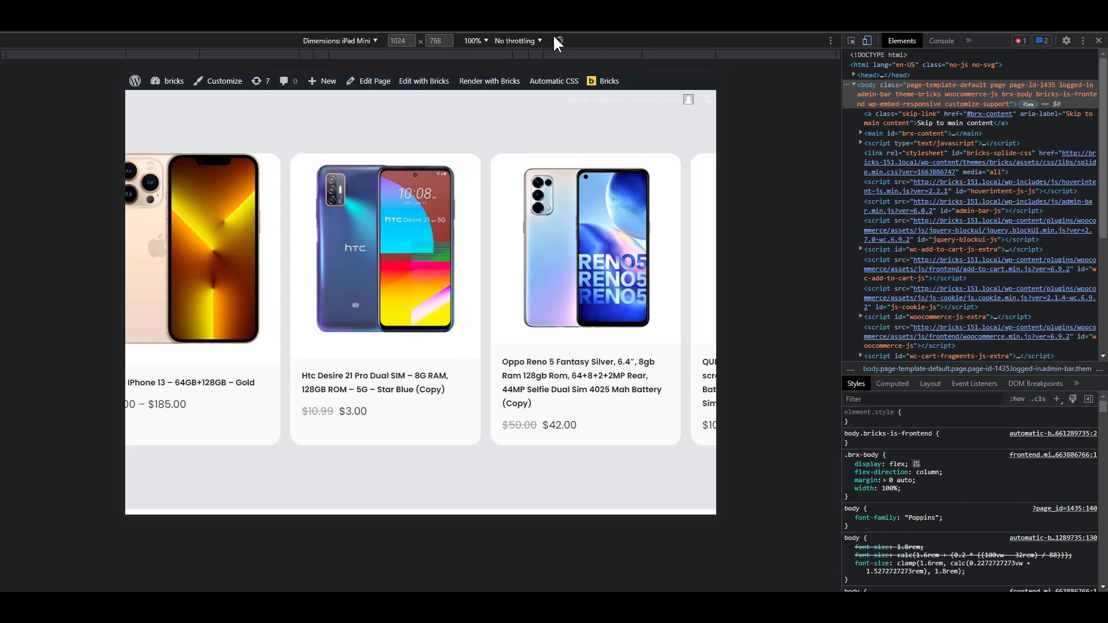
click(558, 41)
click(361, 42)
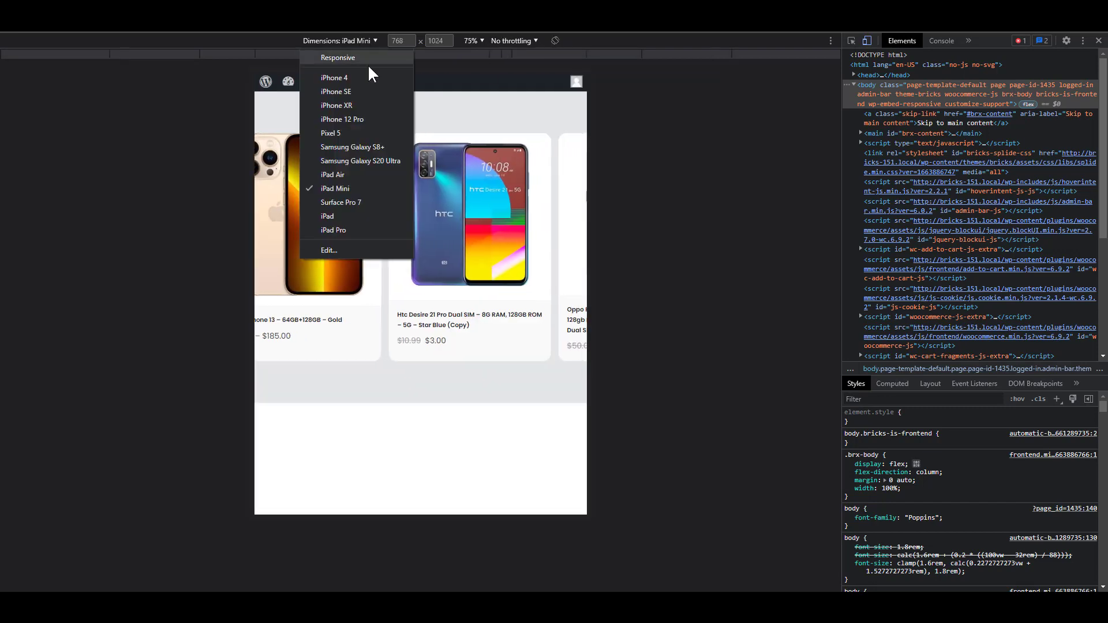
click(347, 91)
click(558, 41)
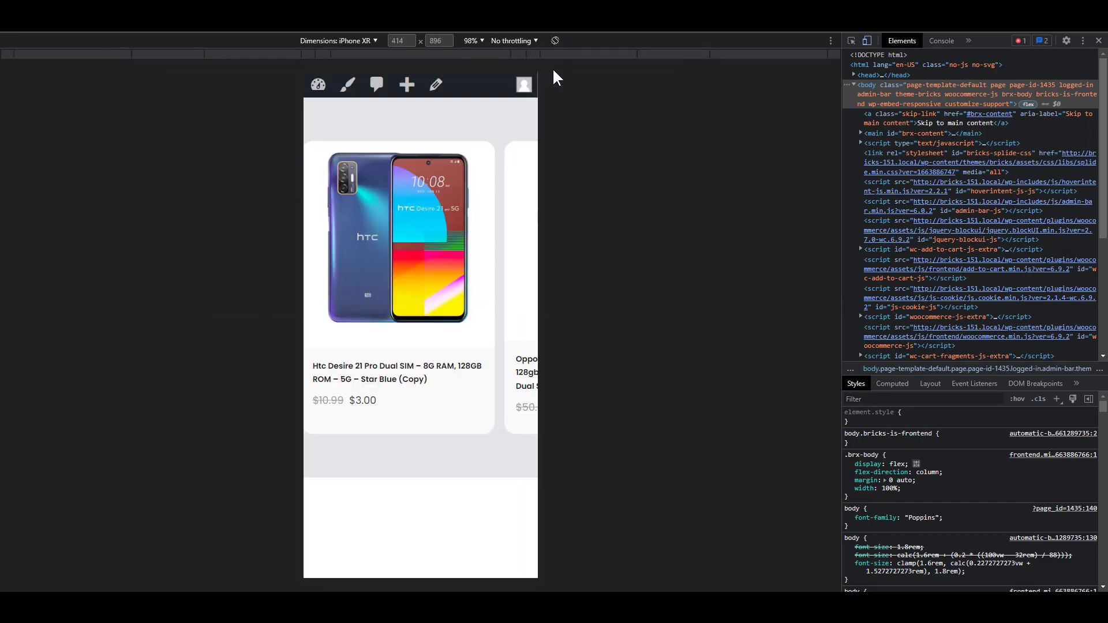
click(1099, 40)
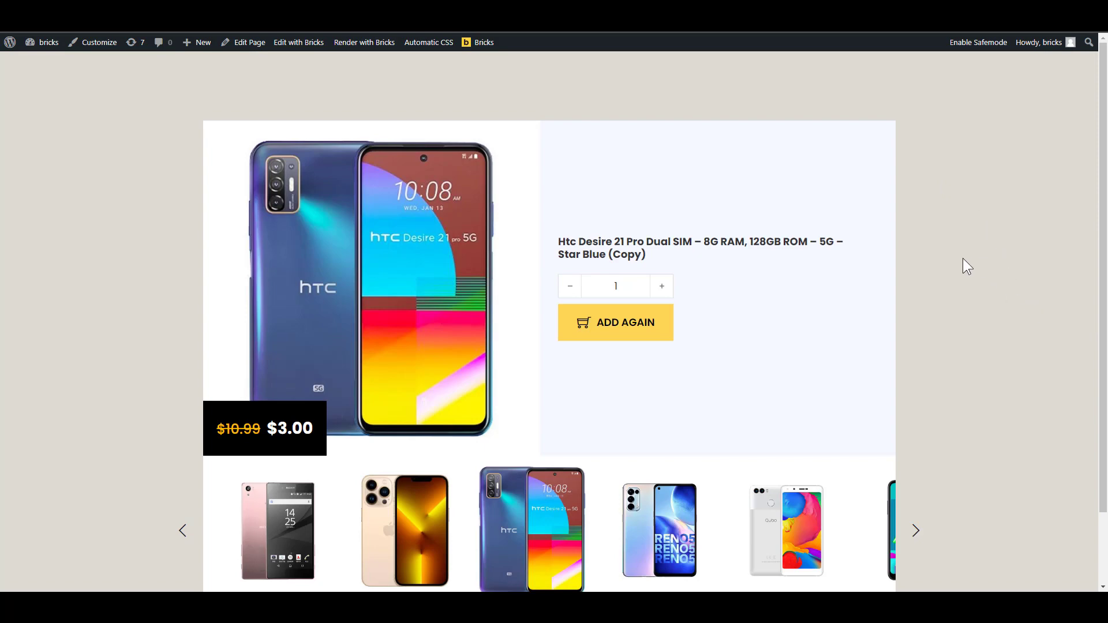
Advance the product carousel five times, from the HTC Desire to the LG Wing.
scroll(951, 475, down, 1)
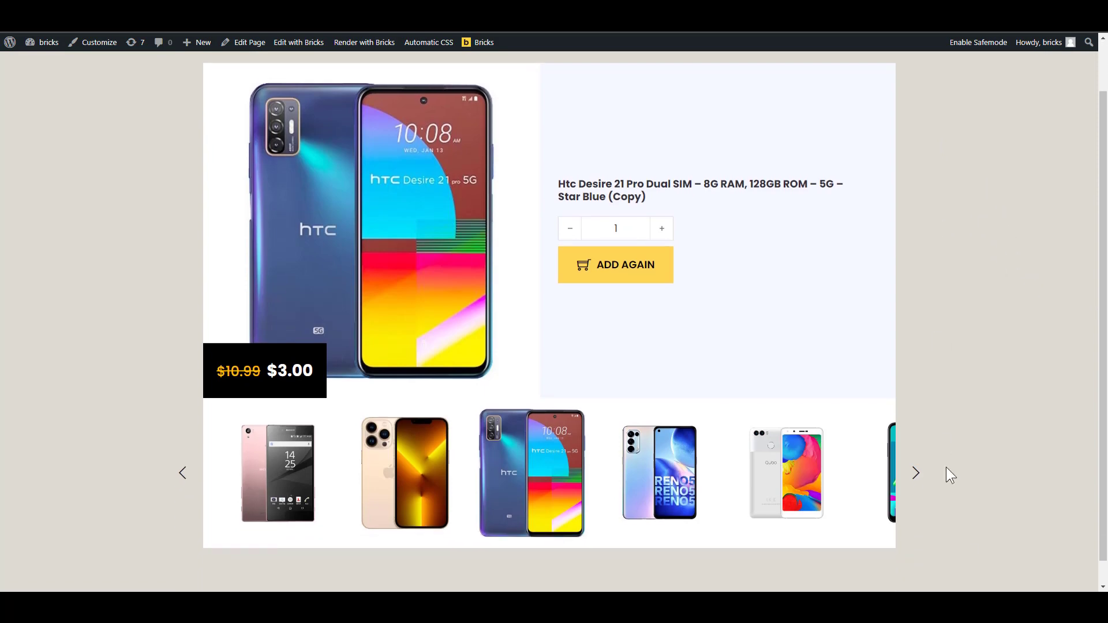
click(916, 474)
click(916, 475)
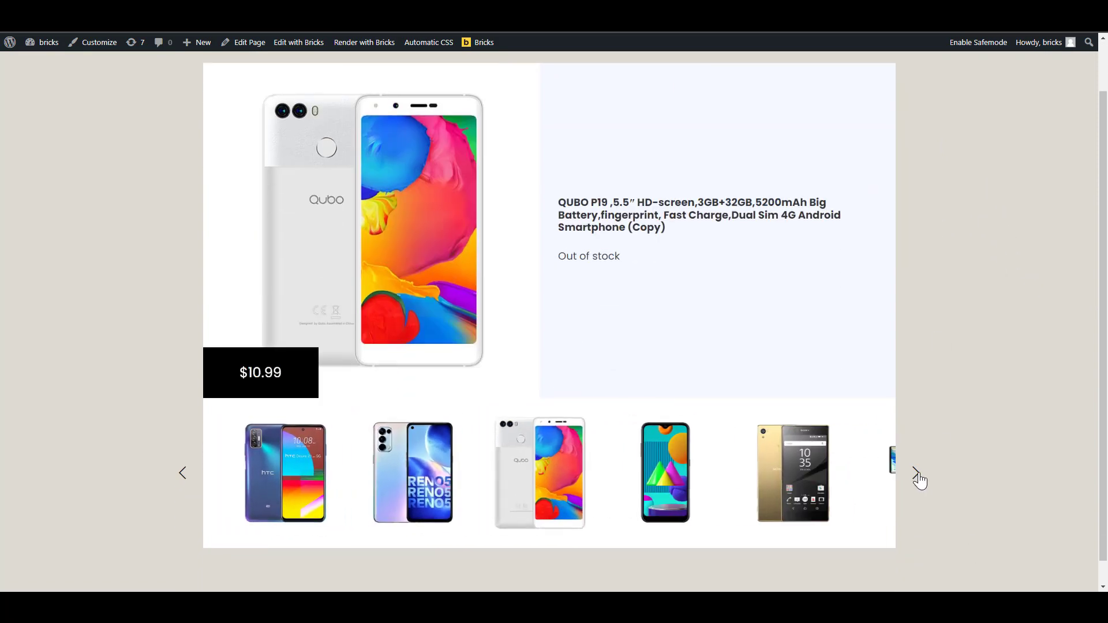
click(917, 476)
click(916, 474)
click(916, 475)
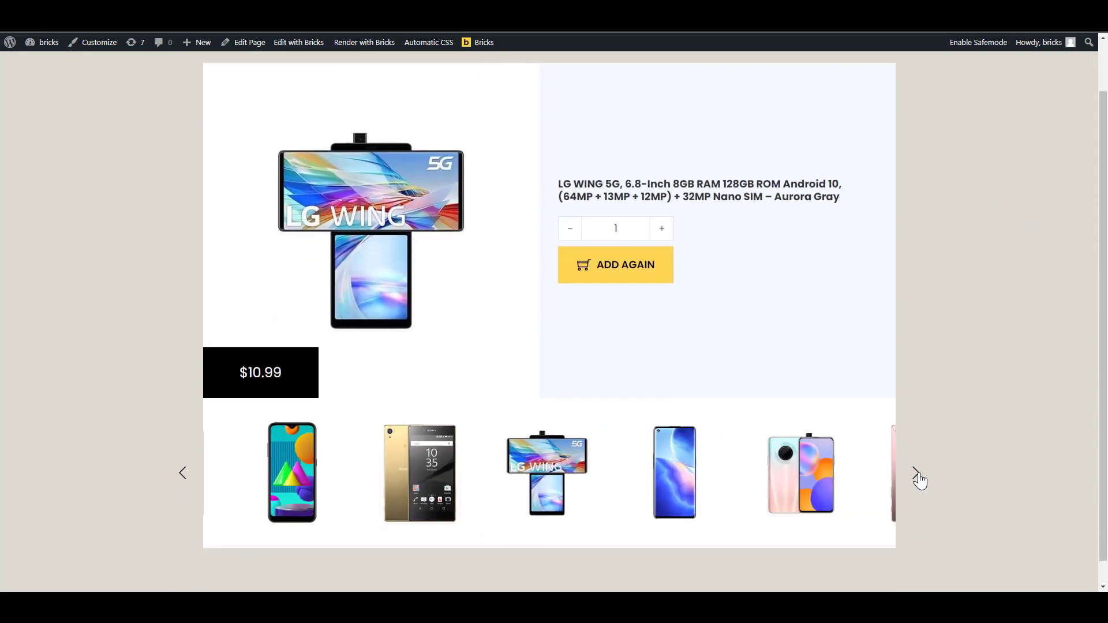